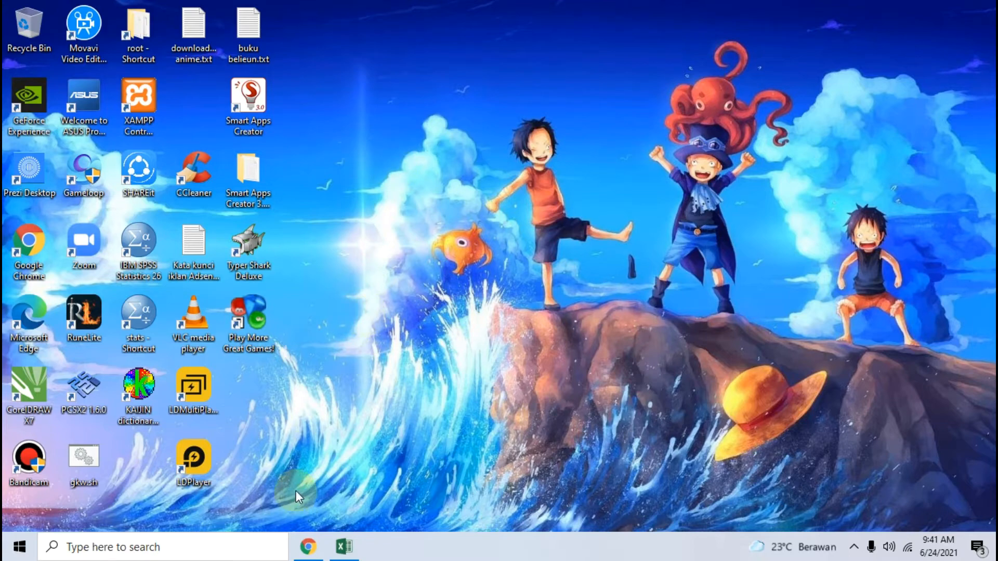
# Switch to the Chrome tutorial page and enlarge the annotated image of the employee salary table.
pyautogui.click(308, 546)
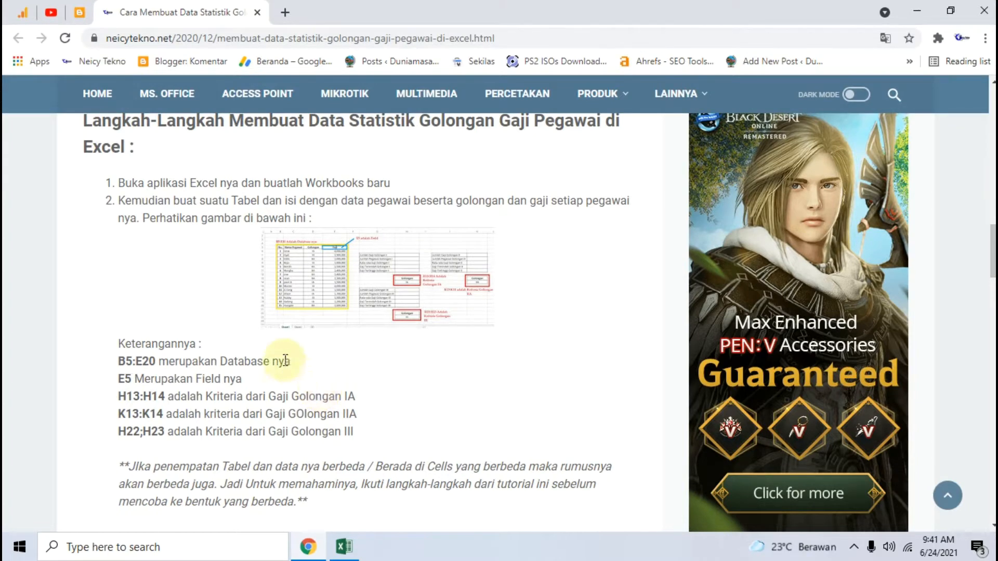
pyautogui.click(349, 270)
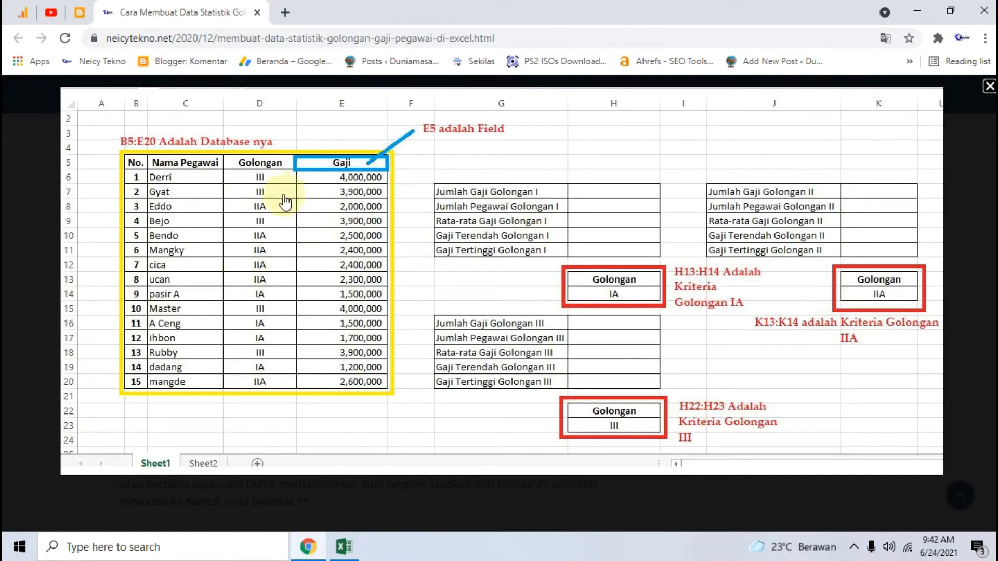
# Switch to Excel and examine the employee table B5:E20, the Gaji header in E5 and the Jumlah Gaji Golongan I cell.
pyautogui.click(344, 547)
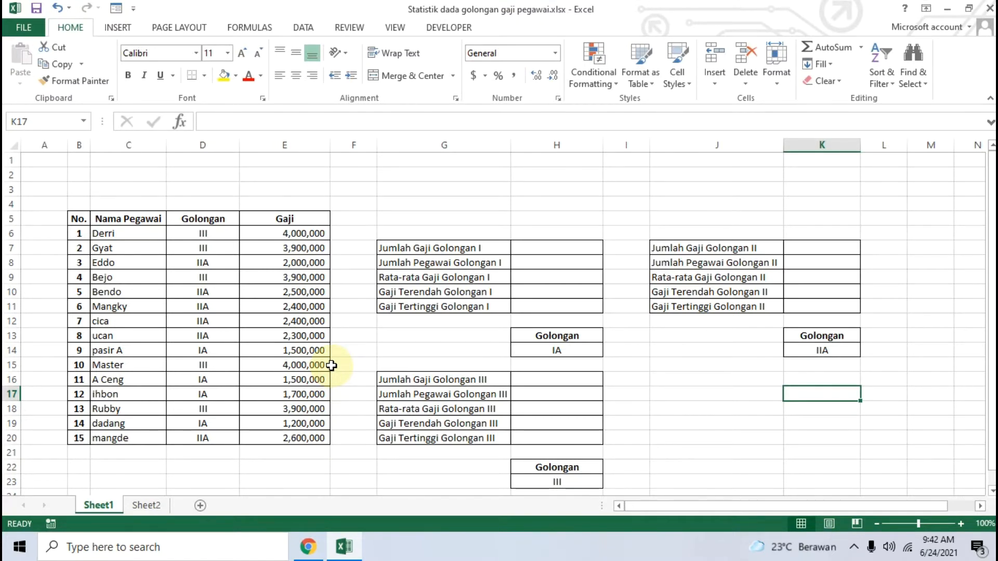
pyautogui.scroll(-1, 331, 365)
pyautogui.click(77, 174)
pyautogui.moveTo(139, 190); pyautogui.dragTo(302, 393)
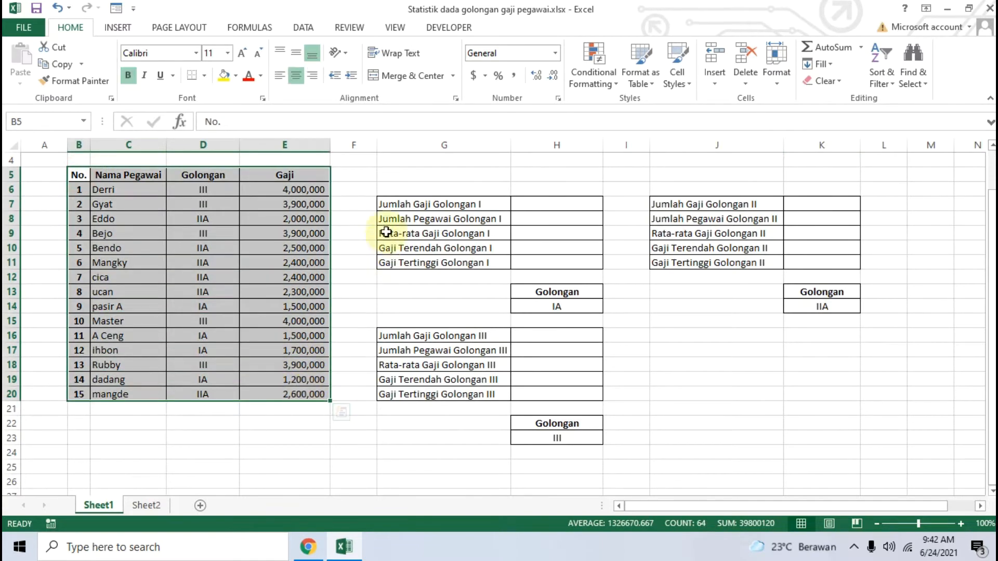
pyautogui.click(363, 189)
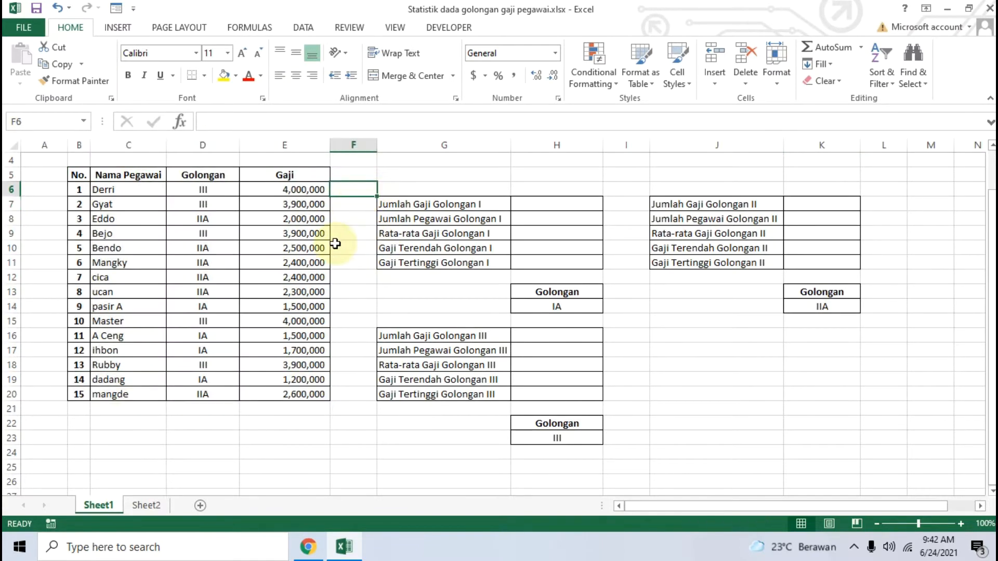
pyautogui.click(78, 173)
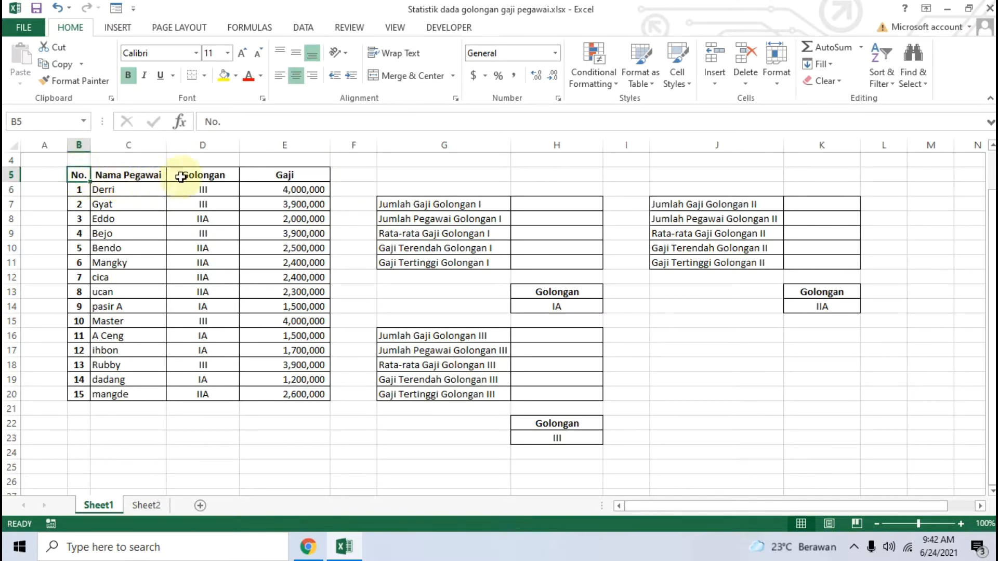
pyautogui.click(305, 189)
pyautogui.click(353, 175)
pyautogui.click(305, 175)
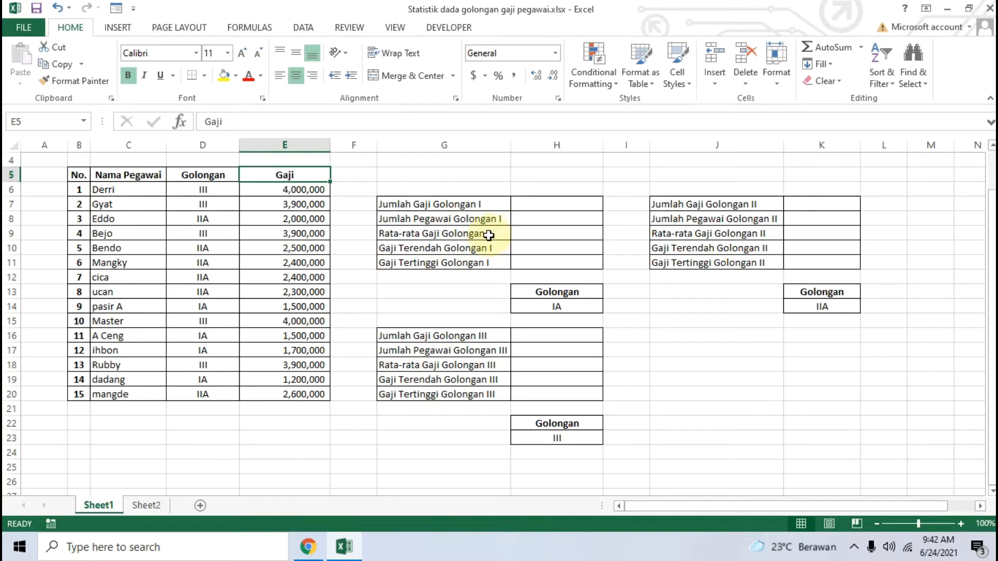
pyautogui.click(539, 206)
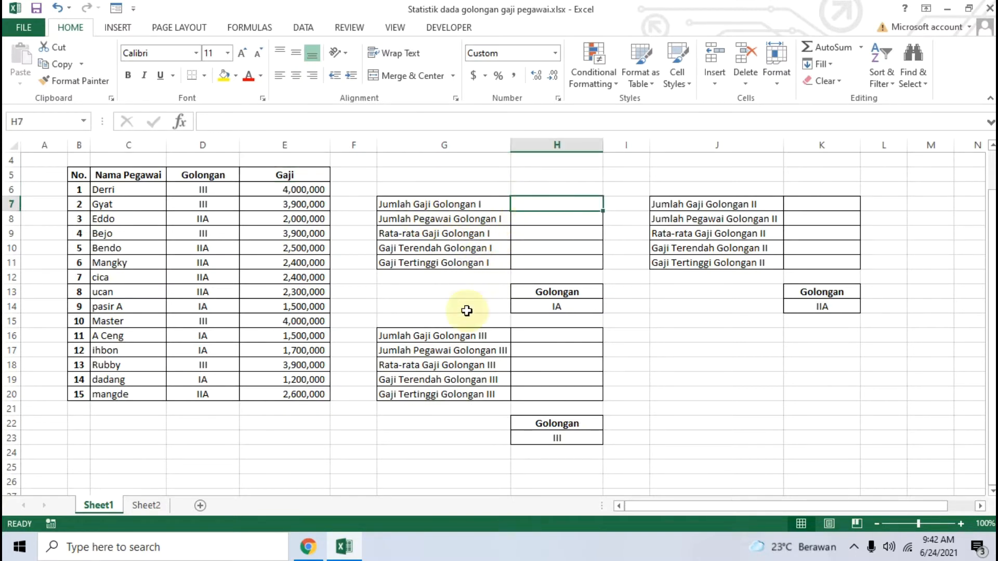
# Switch to Chrome and read the tutorial's notes on the database, field and criteria ranges, comparing them with the enlarged table image.
pyautogui.click(296, 549)
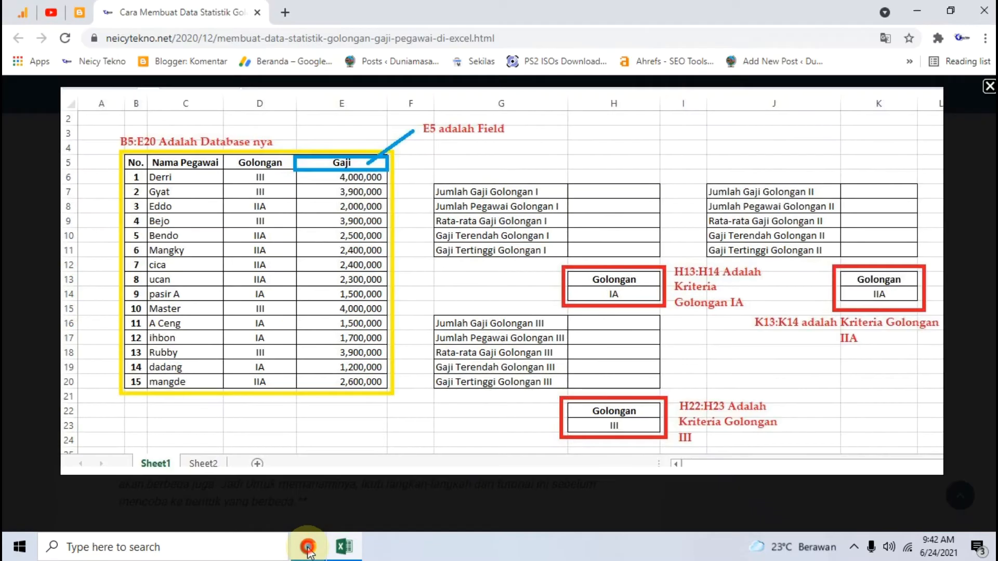
pyautogui.click(37, 261)
pyautogui.scroll(-3, 141, 305)
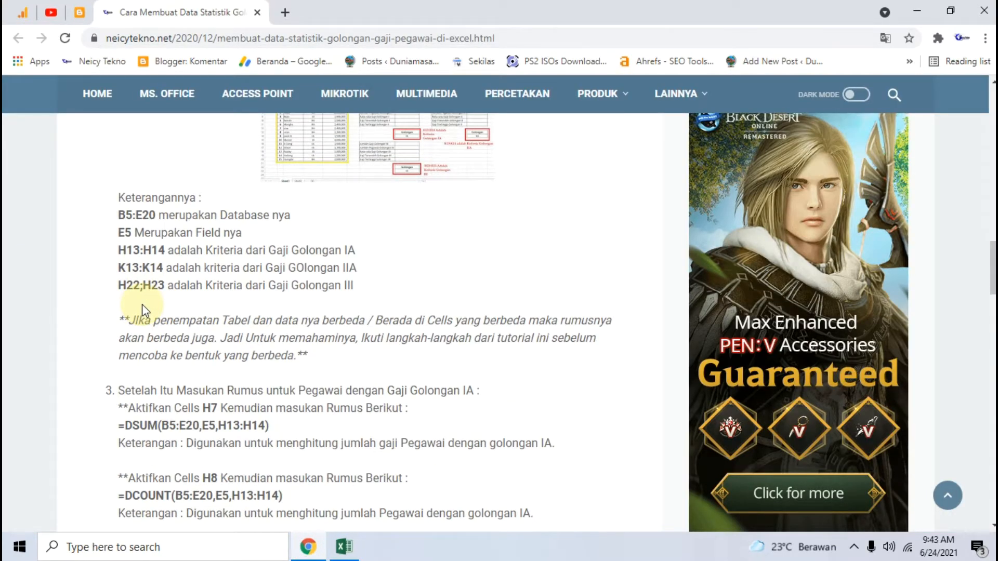
pyautogui.moveTo(114, 203); pyautogui.dragTo(396, 281)
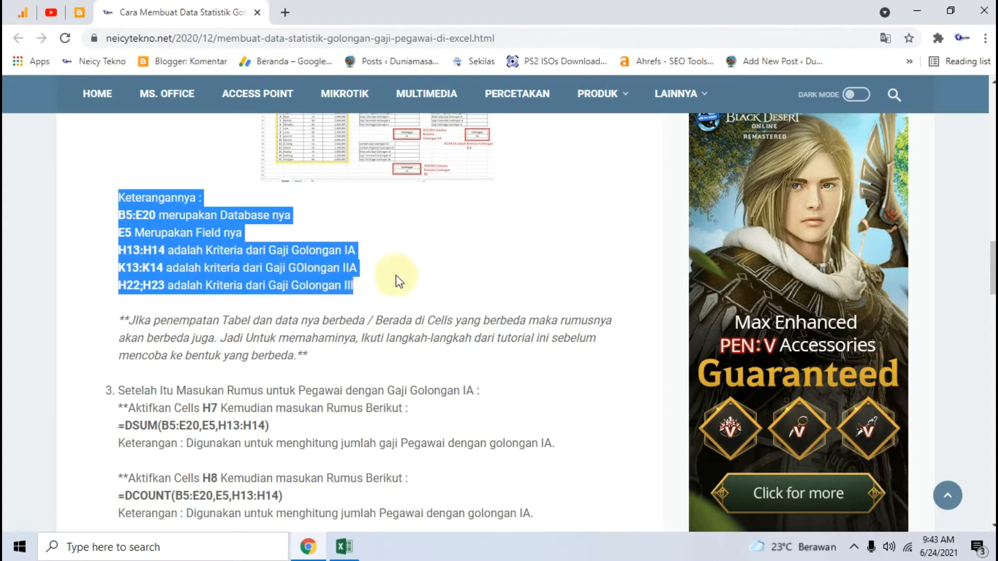
pyautogui.click(400, 270)
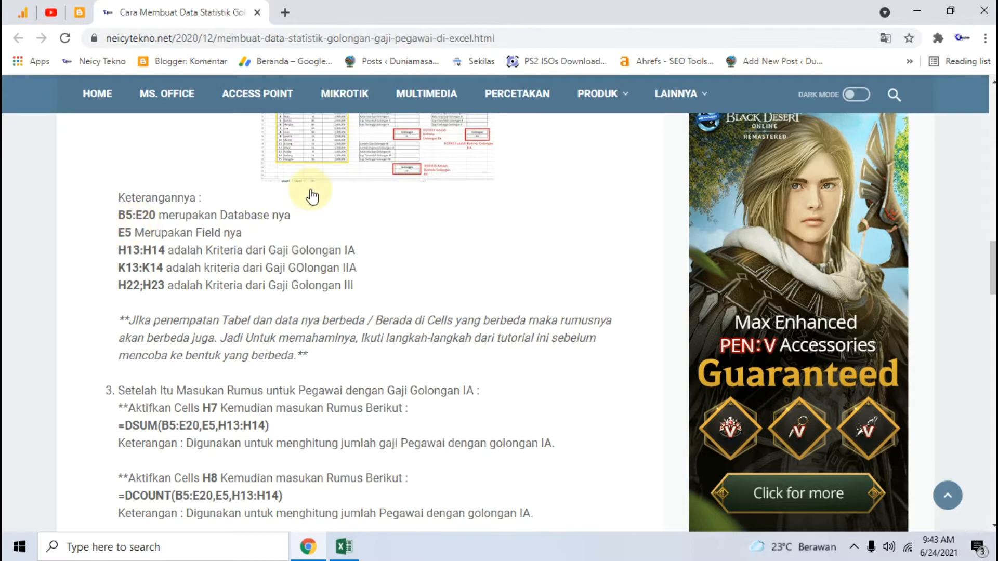
pyautogui.scroll(1, 322, 194)
pyautogui.click(334, 187)
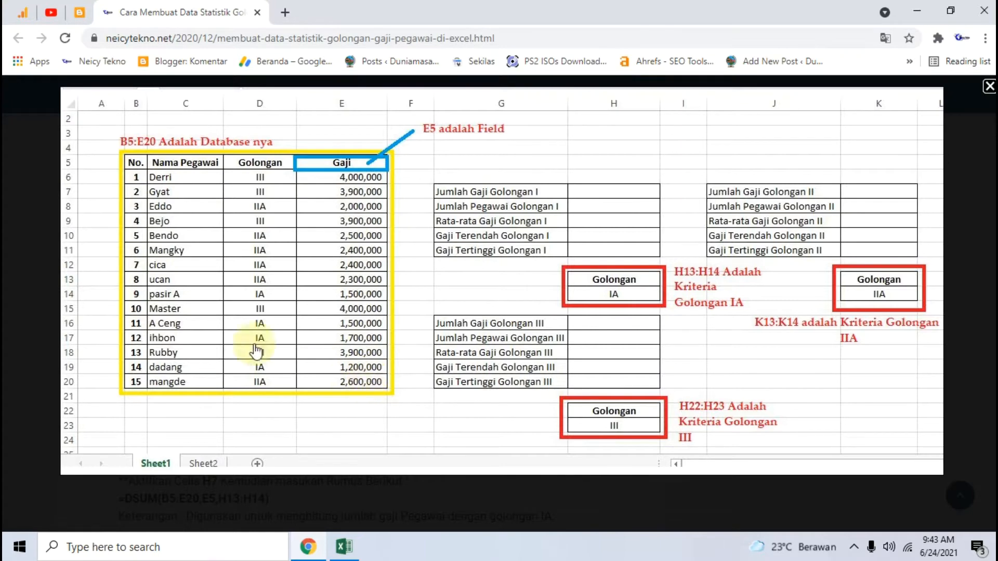
# Read the field and criteria notes again, check the criteria ranges on the enlarged image, and look over the Golongan IA formulas.
pyautogui.click(38, 240)
pyautogui.scroll(-1, 190, 375)
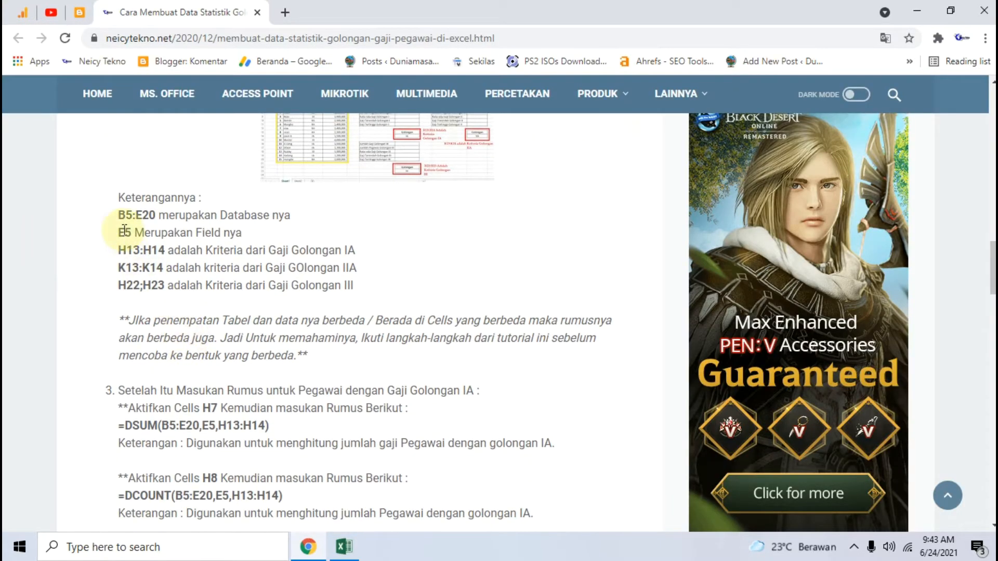
pyautogui.moveTo(134, 232); pyautogui.dragTo(250, 237)
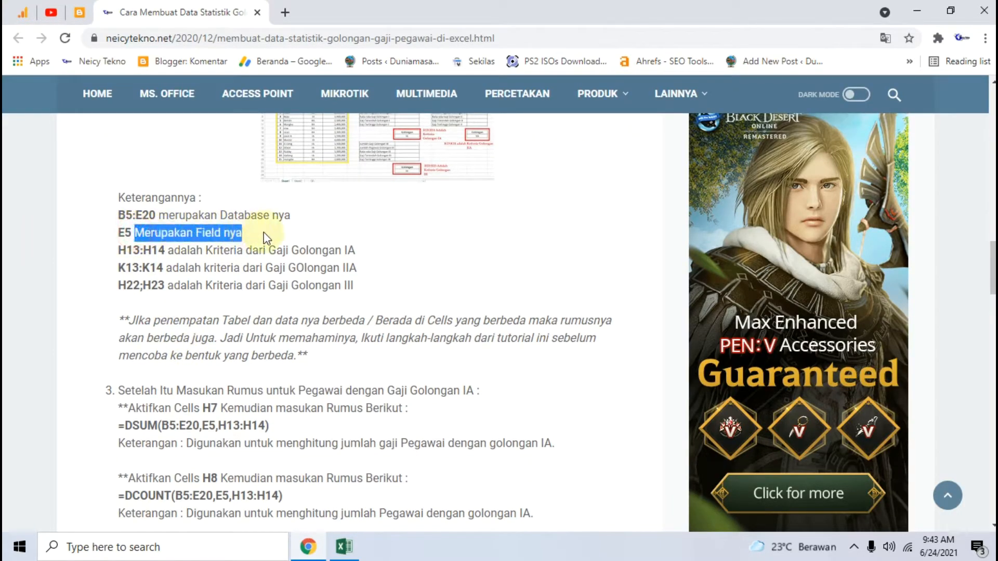
pyautogui.click(214, 258)
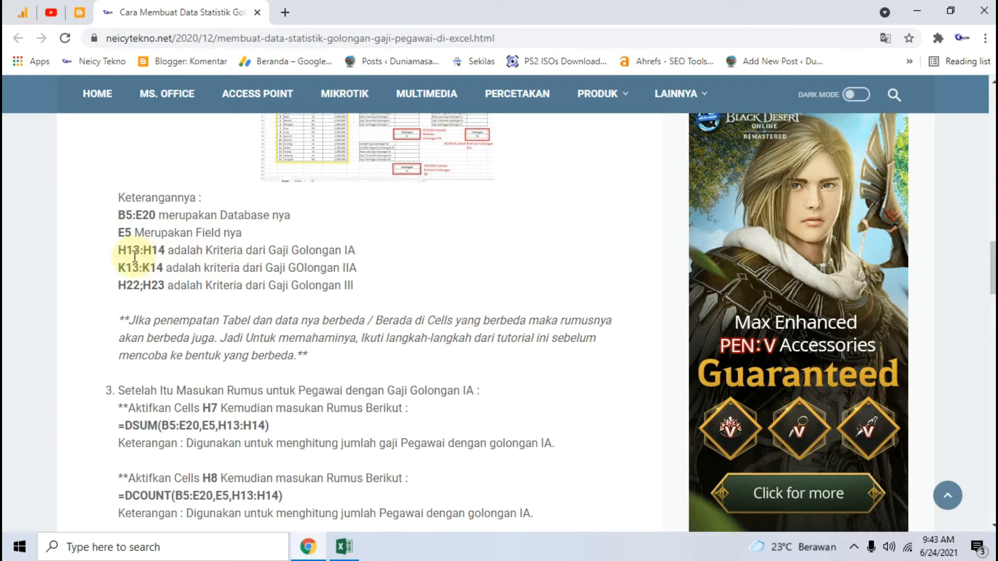
pyautogui.click(373, 147)
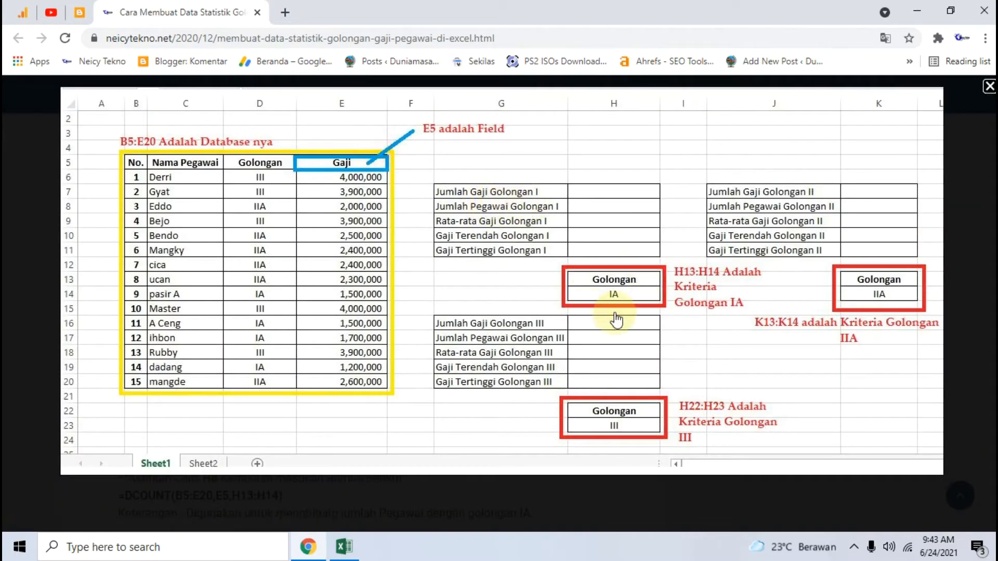
pyautogui.click(22, 229)
pyautogui.scroll(-4, 179, 334)
pyautogui.scroll(3, 180, 335)
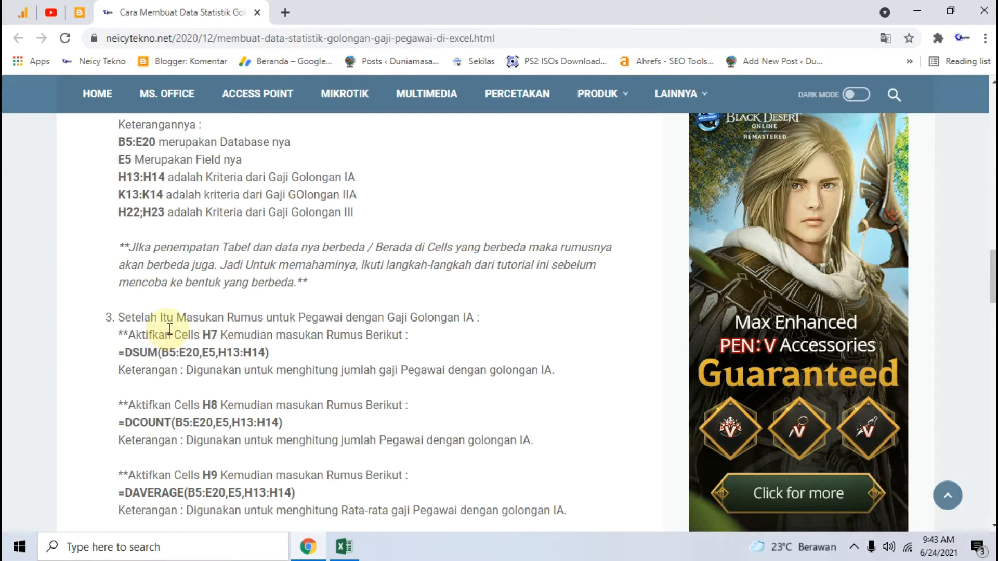
# Switch to Excel and review the employee table starting at cell B5.
pyautogui.click(344, 546)
pyautogui.click(79, 176)
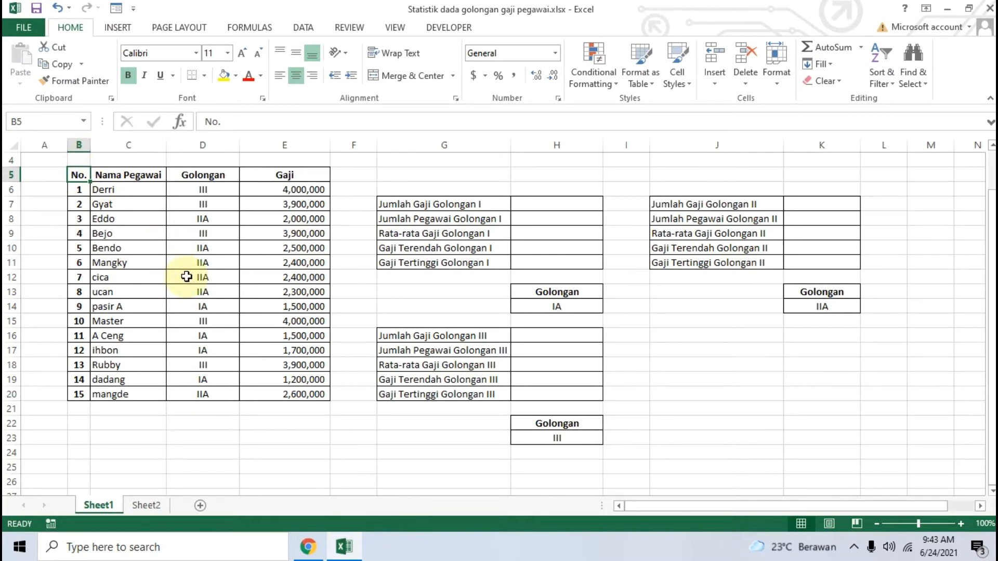
pyautogui.scroll(1, 218, 319)
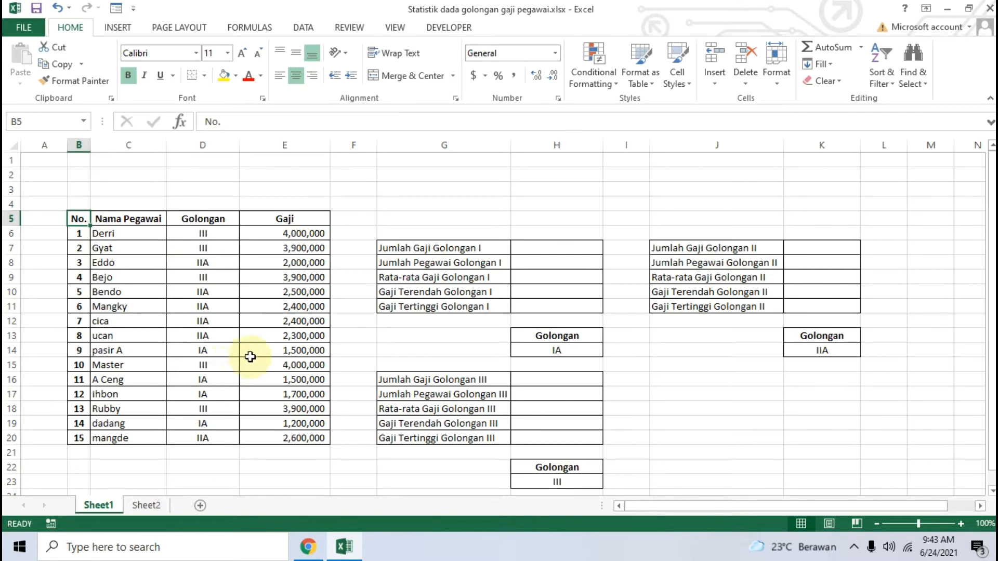
# Switch to Chrome and highlight the tutorial's DSUM formula for cell H7 in the Golongan IA section.
pyautogui.click(315, 547)
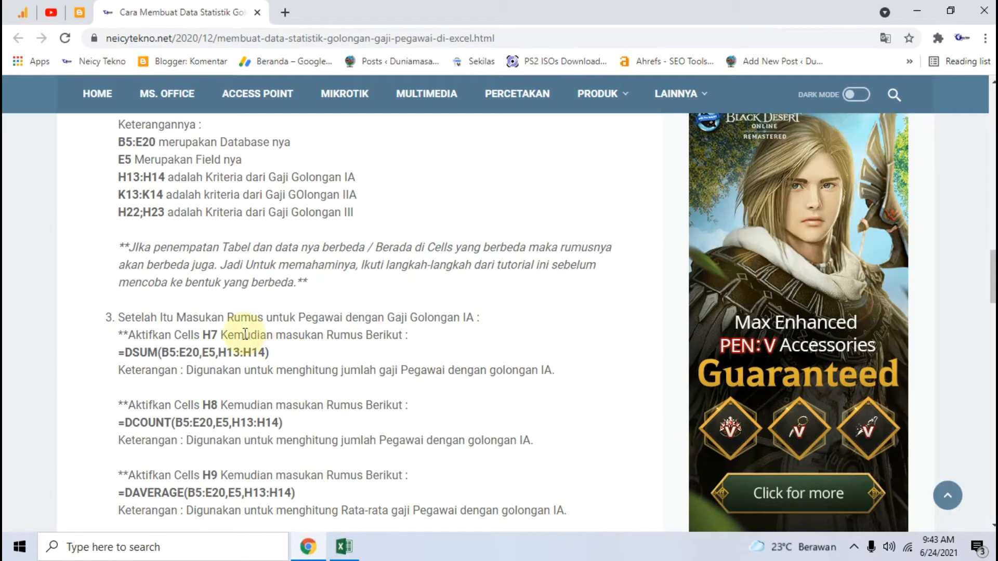
pyautogui.scroll(-3, 245, 334)
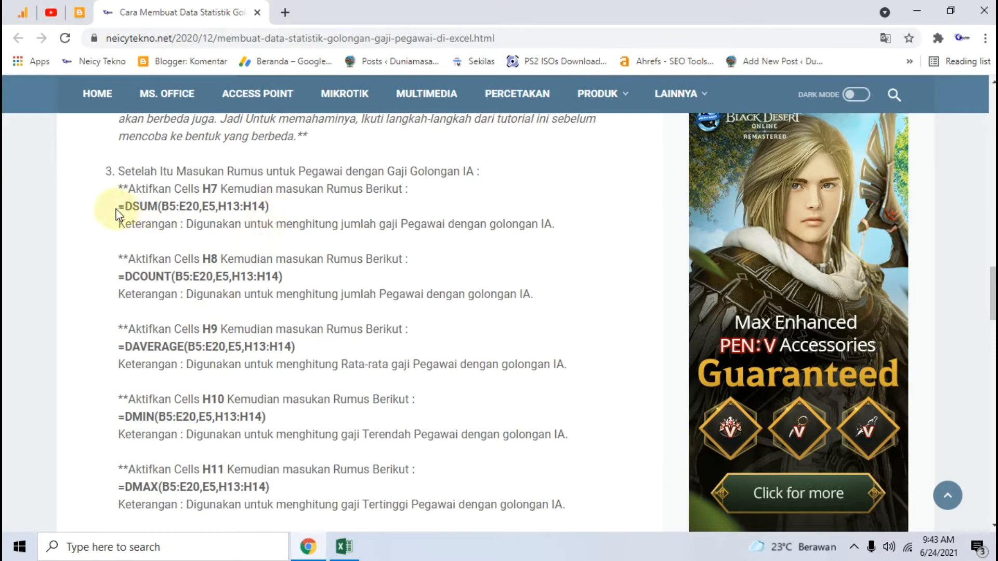
pyautogui.moveTo(114, 207); pyautogui.dragTo(284, 206)
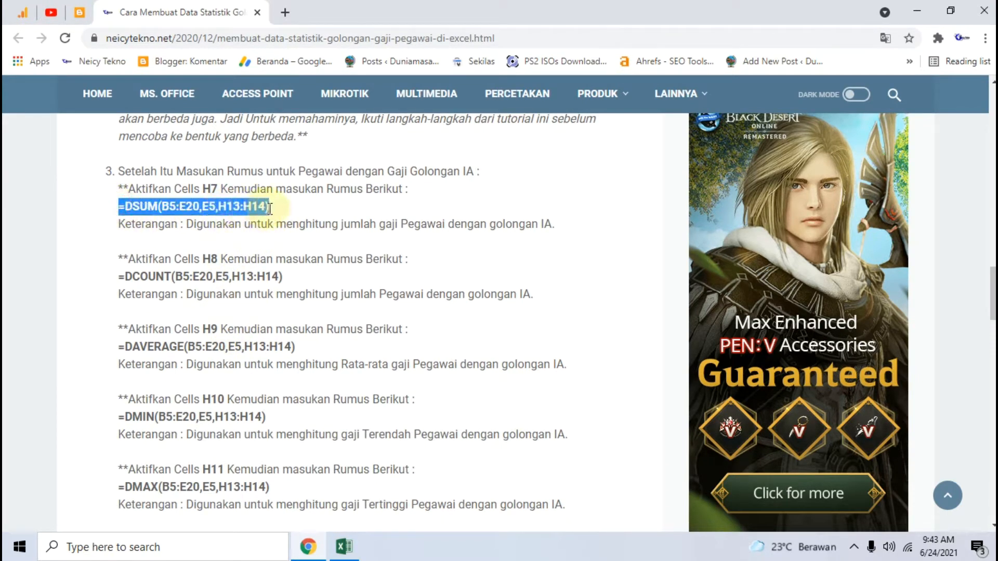
# Select cell H7 in Excel, then return to Chrome to reread the tutorial's DSUM formula and clear its highlight.
pyautogui.click(344, 546)
pyautogui.click(531, 249)
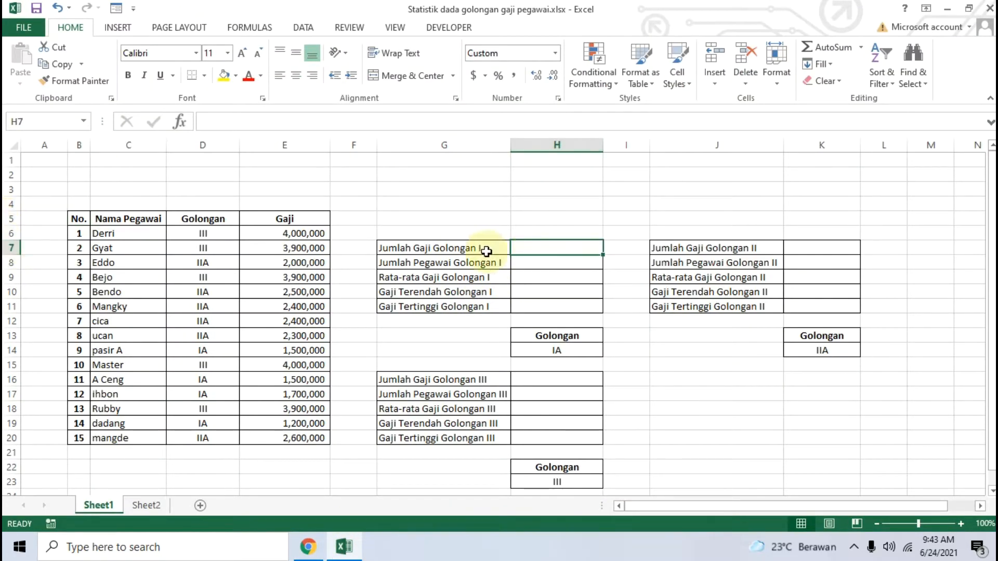
pyautogui.click(309, 550)
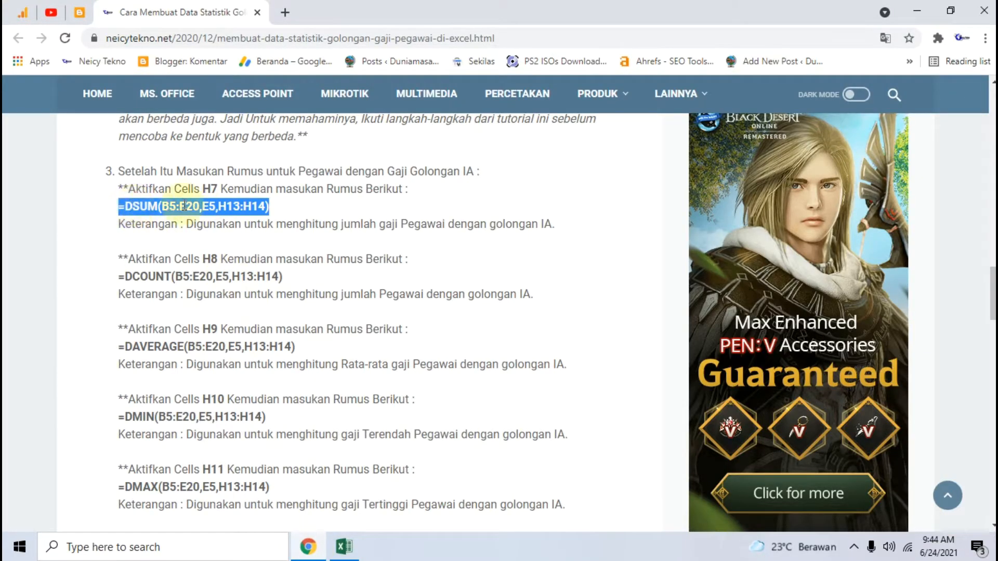
pyautogui.click(301, 205)
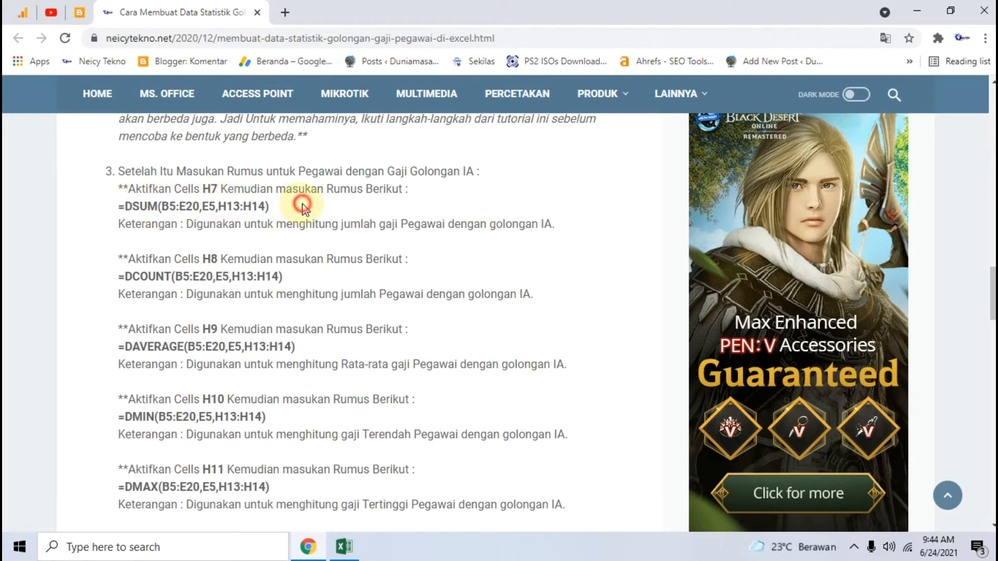
# Switch to Excel and enter =DSUM(B5:E20,E5,H13:H14) in cell H7 for the Golongan I salary total.
pyautogui.click(343, 546)
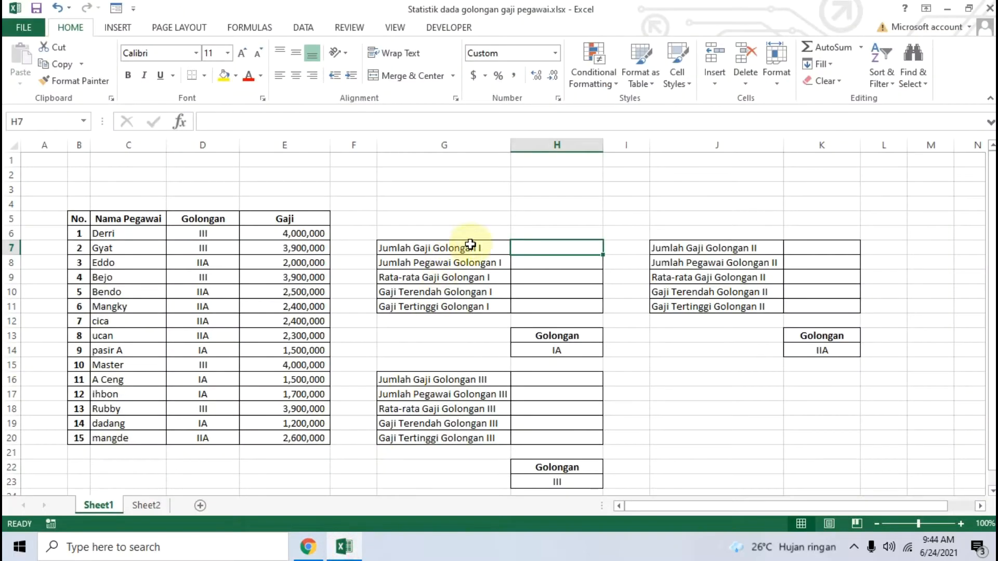
pyautogui.write('DSU')
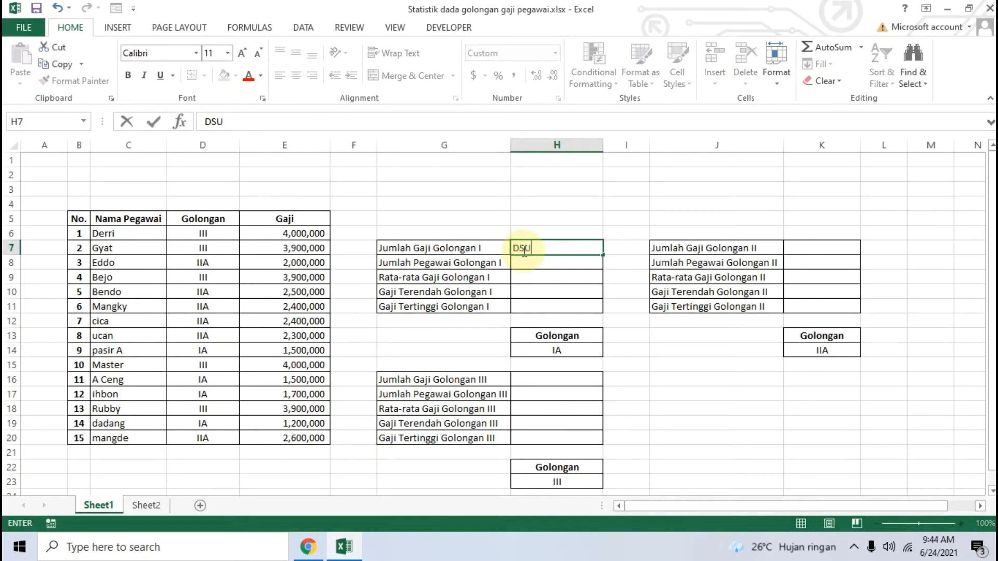
pyautogui.write('=D')
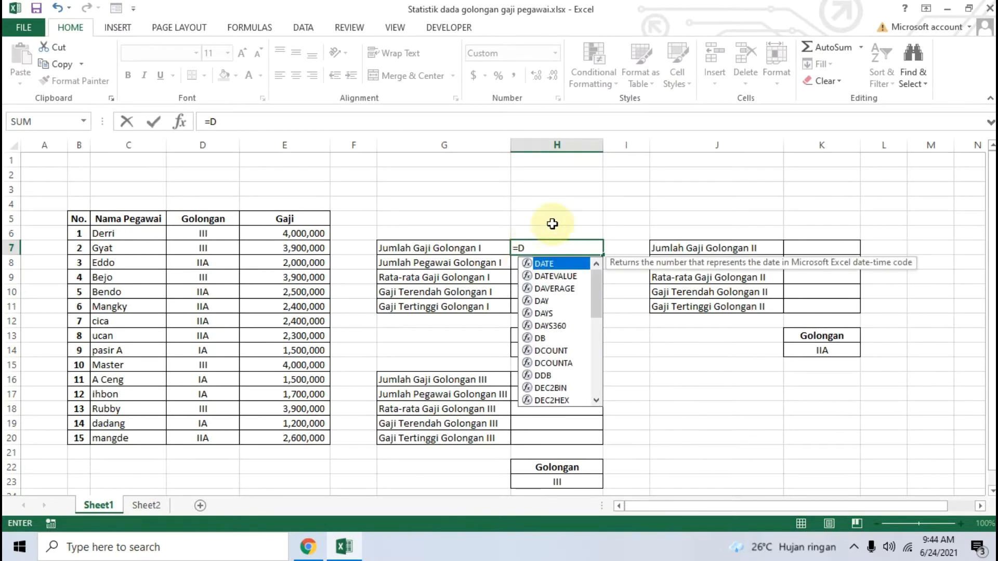
pyautogui.write('SUM(')
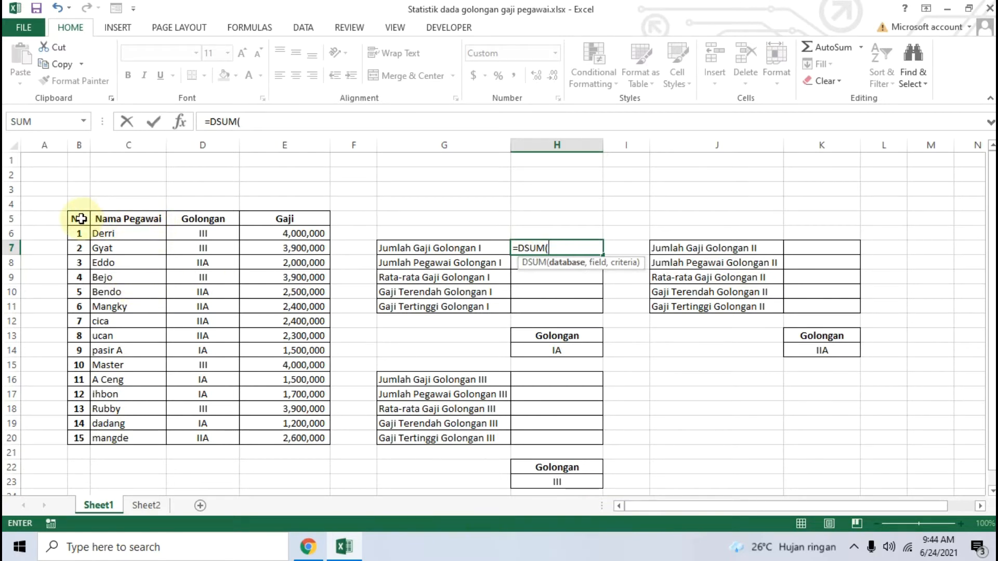
pyautogui.moveTo(81, 219); pyautogui.dragTo(296, 440)
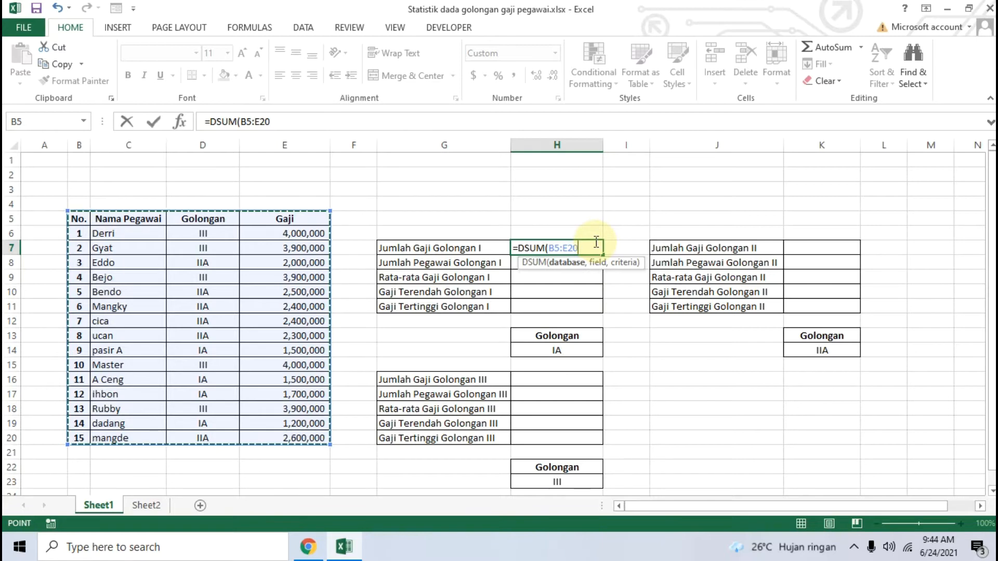
pyautogui.write(',')
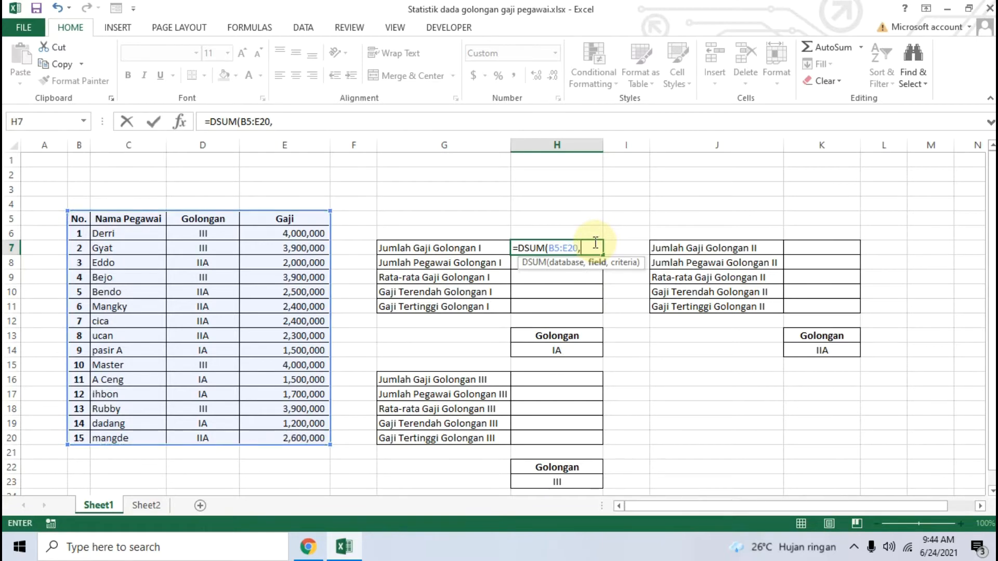
pyautogui.click(291, 217)
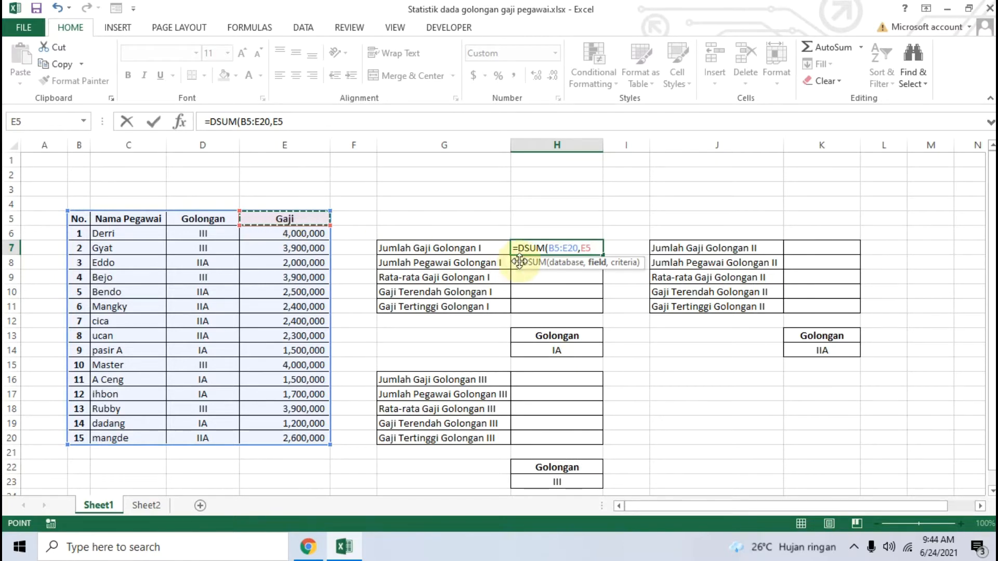
pyautogui.write(',')
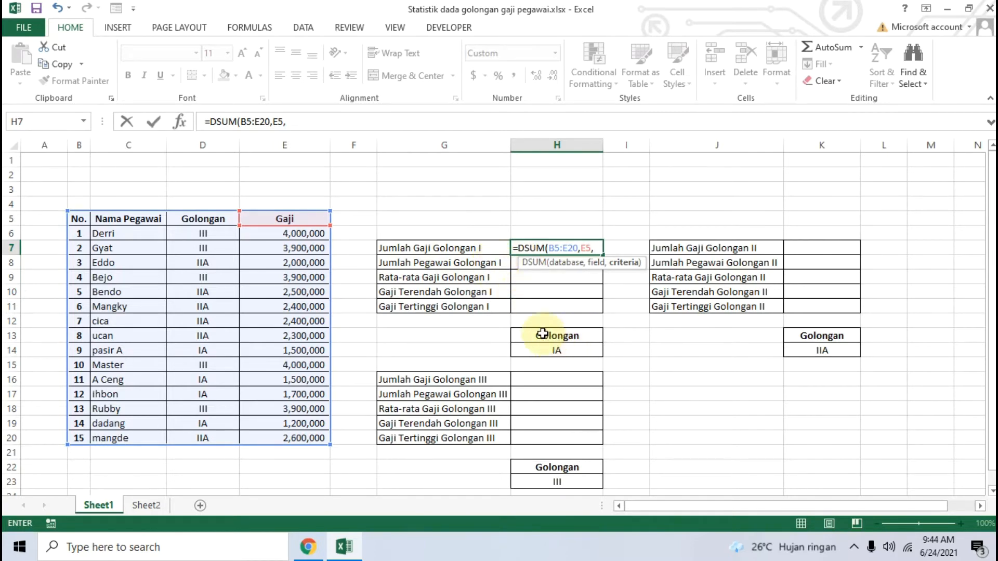
pyautogui.moveTo(542, 333); pyautogui.dragTo(556, 353)
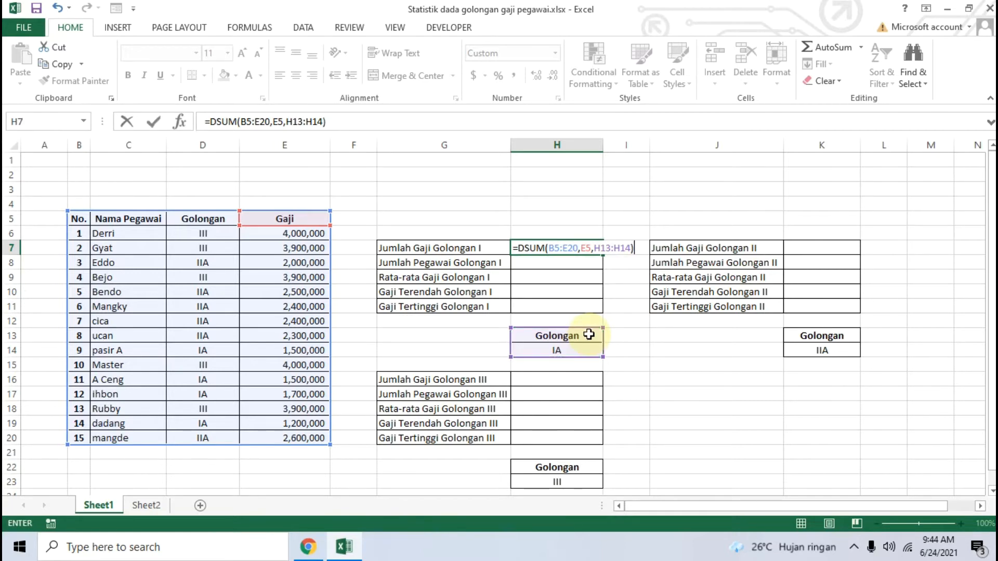
pyautogui.press('Return')
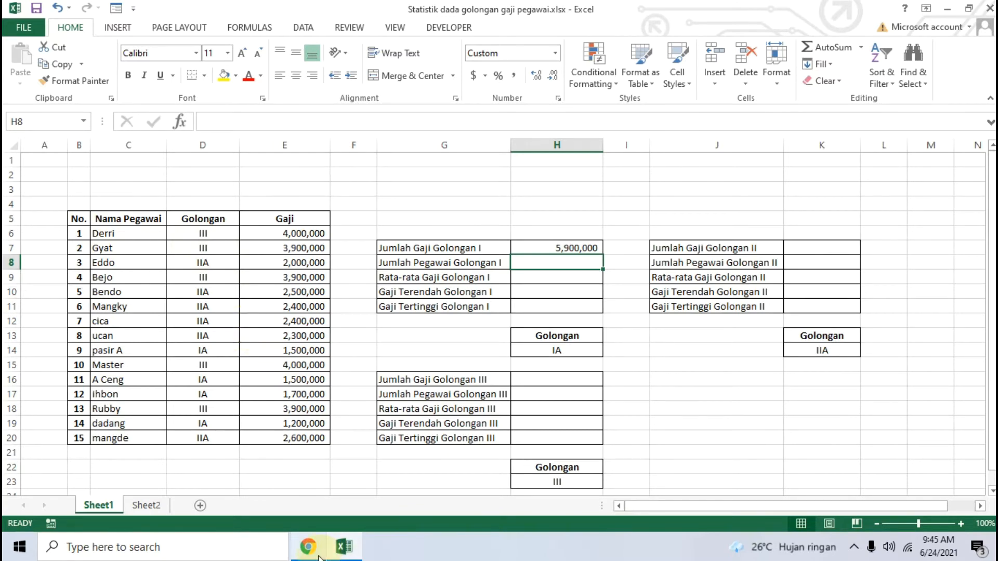
# Compare the formula in H7 with the tutorial's DSUM formula in Chrome and highlight the DCOUNT function given for H8.
pyautogui.click(559, 248)
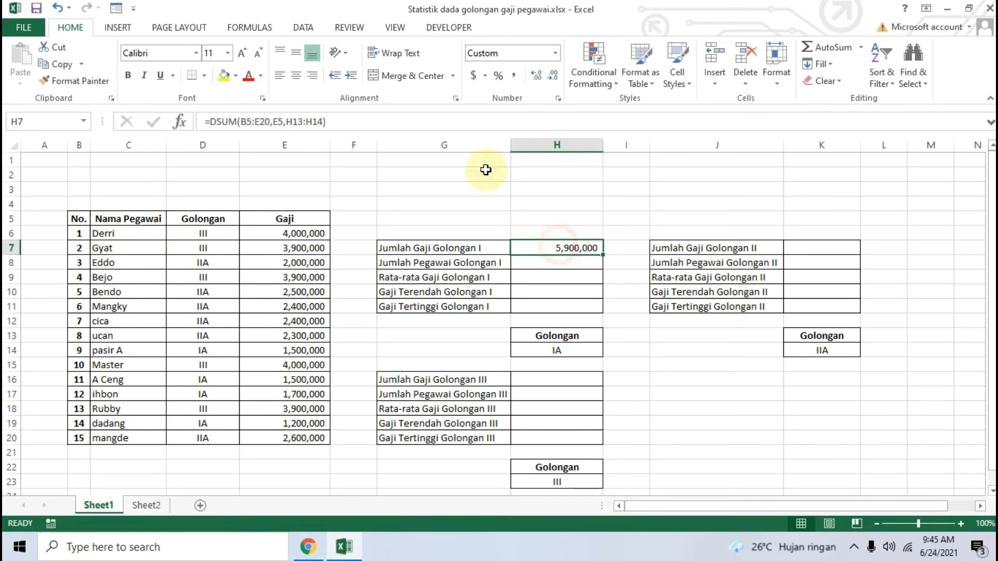
pyautogui.click(390, 122)
pyautogui.click(309, 551)
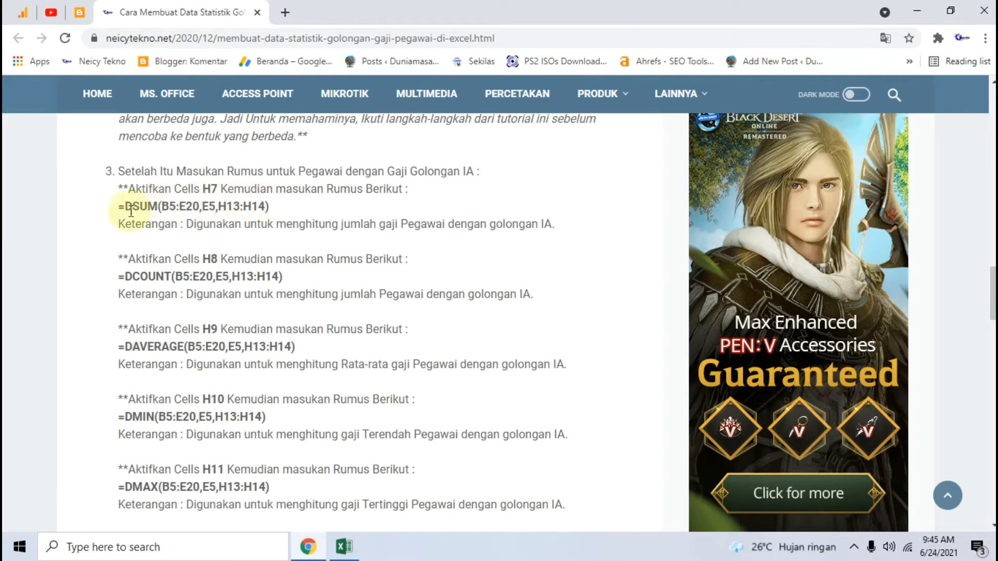
pyautogui.moveTo(117, 209); pyautogui.dragTo(284, 210)
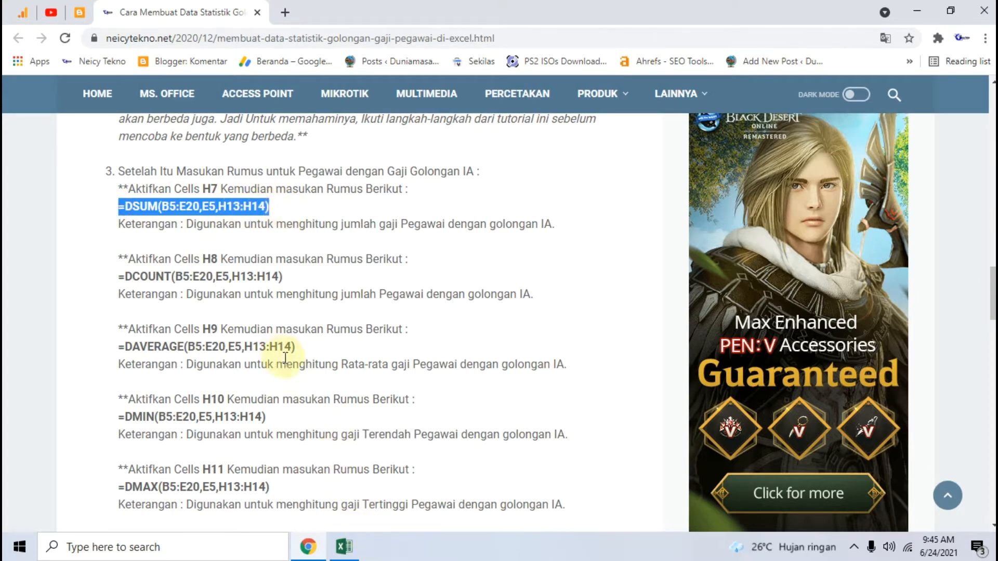
pyautogui.moveTo(124, 278); pyautogui.dragTo(178, 280)
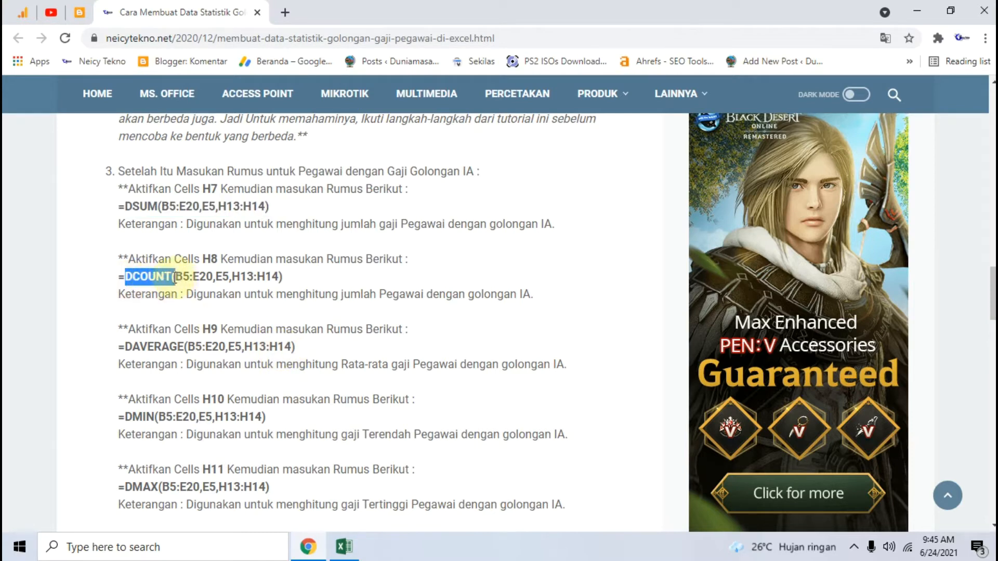
# Switch to Excel, close the H7 formula, and enter =DCOUNT(B5:E20,E5,H13:H14) in cell H8 for the Golongan I employee count.
pyautogui.click(344, 546)
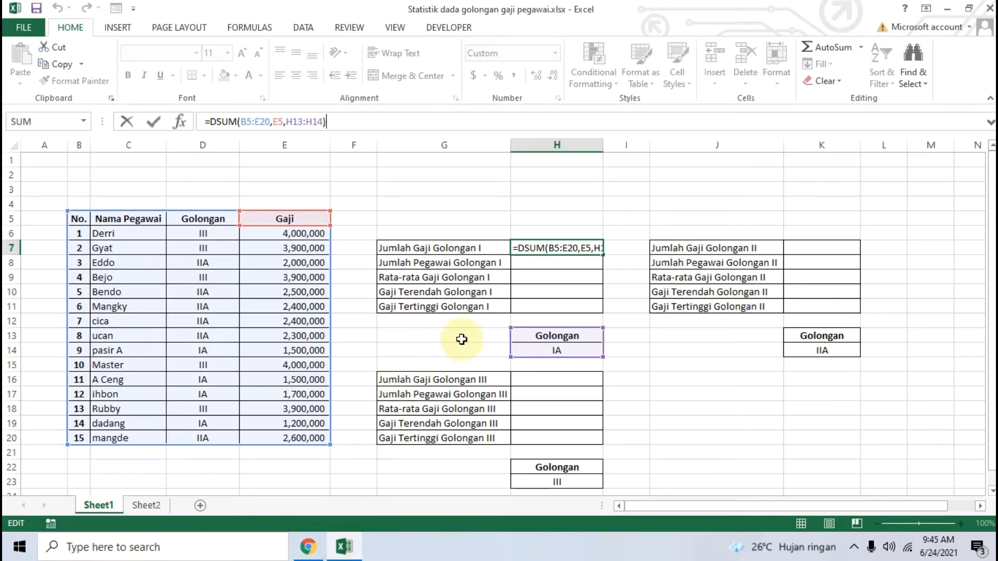
pyautogui.press('Return')
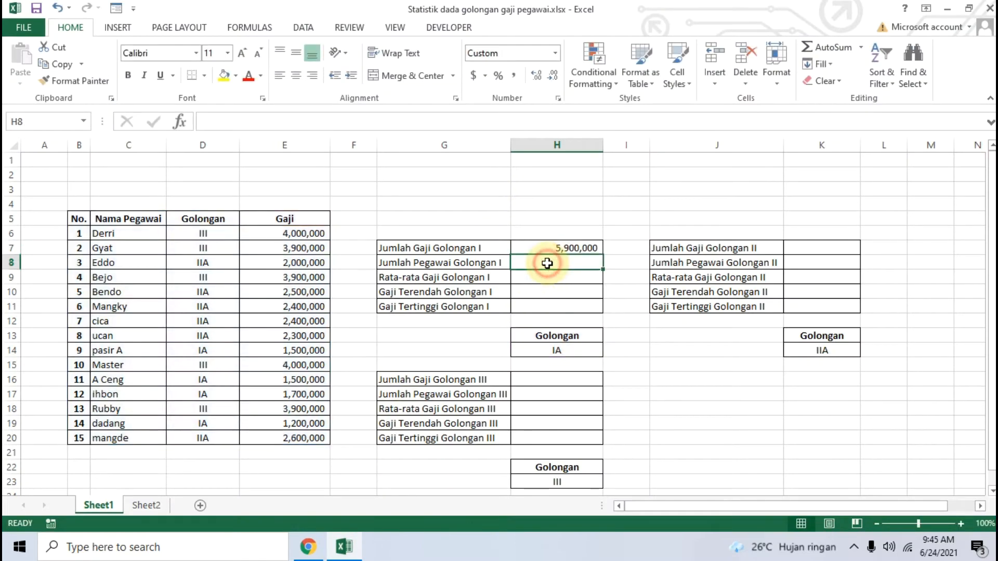
pyautogui.write('=DCOUNT')
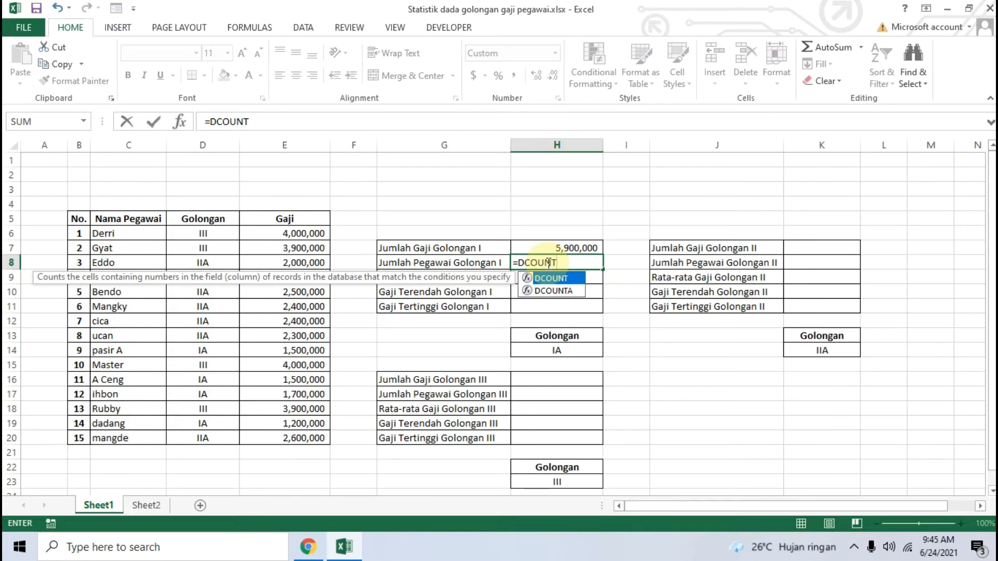
pyautogui.write('(')
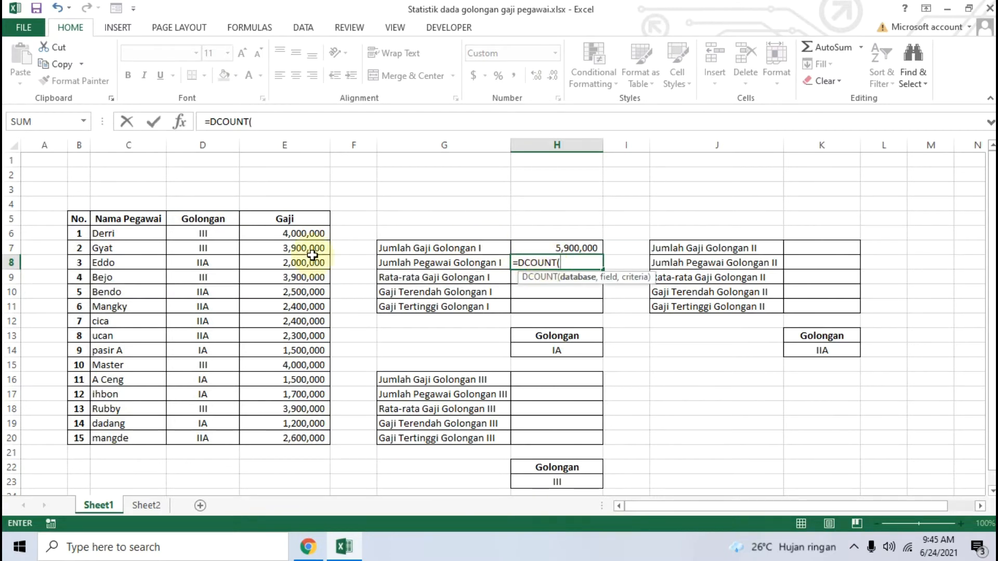
pyautogui.moveTo(82, 220); pyautogui.dragTo(294, 437)
pyautogui.write(',')
pyautogui.click(285, 218)
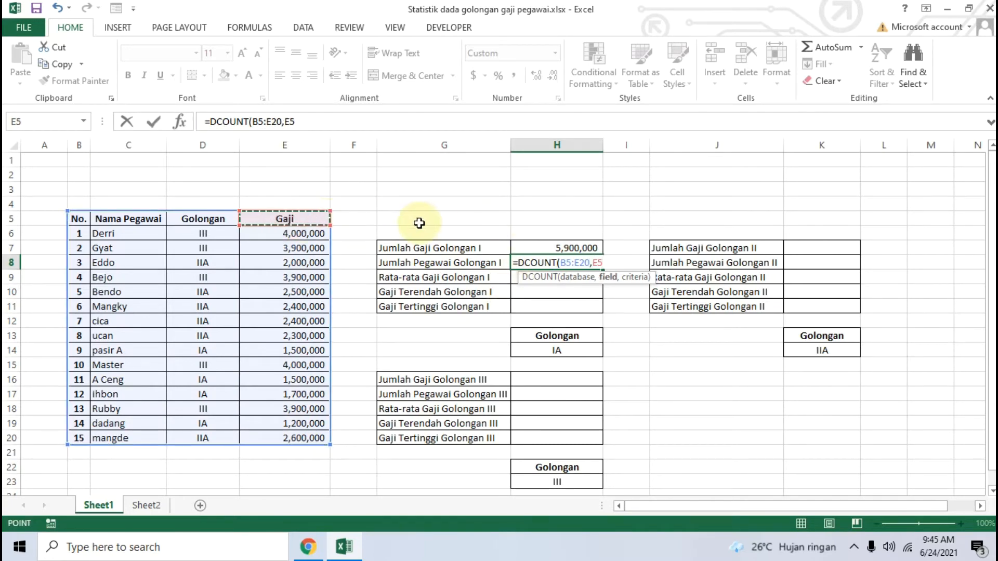
pyautogui.write(',')
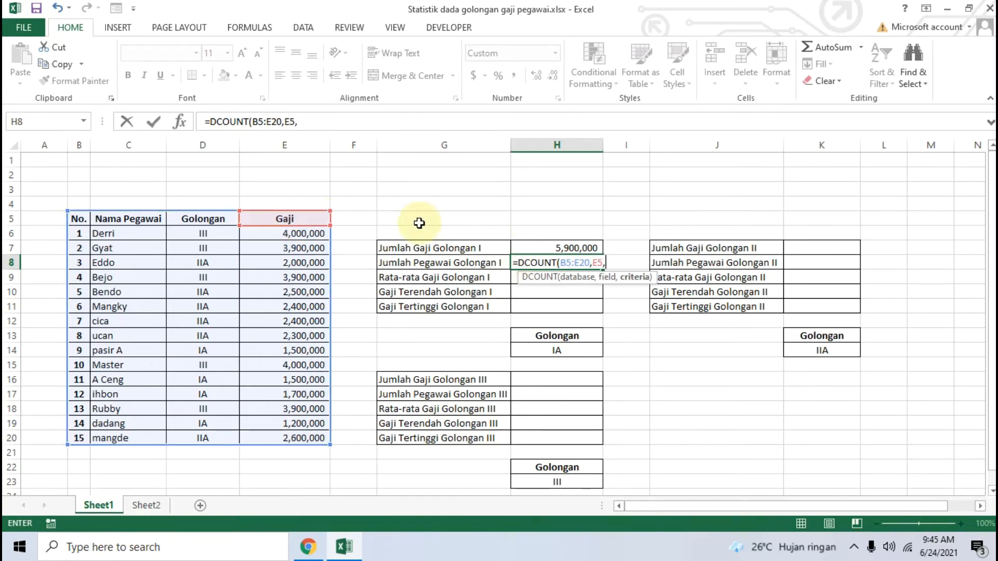
pyautogui.moveTo(555, 335); pyautogui.dragTo(552, 352)
pyautogui.write(')')
pyautogui.press('Return')
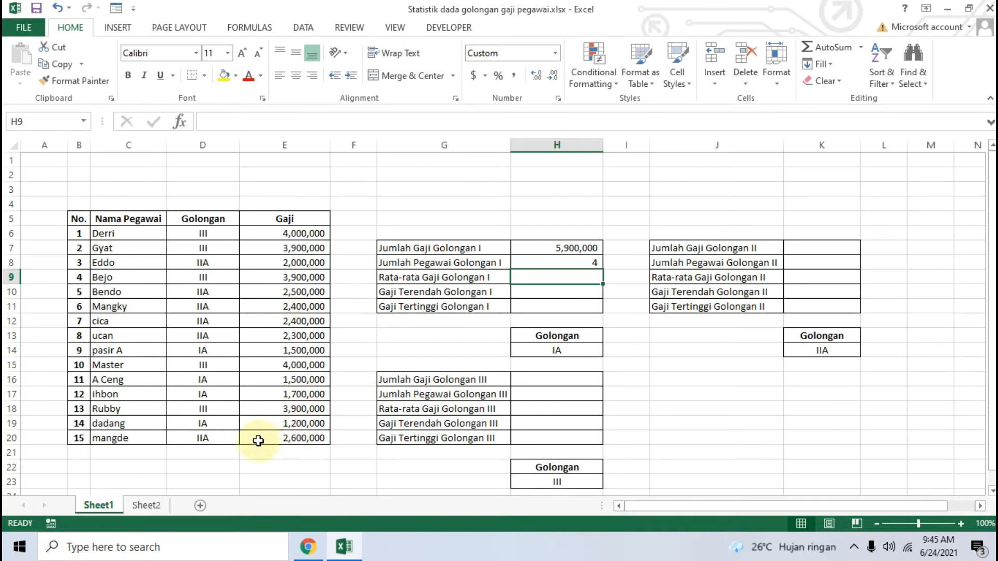
# Check the employee count against the IA entries in the table's Golongan column.
pyautogui.click(215, 424)
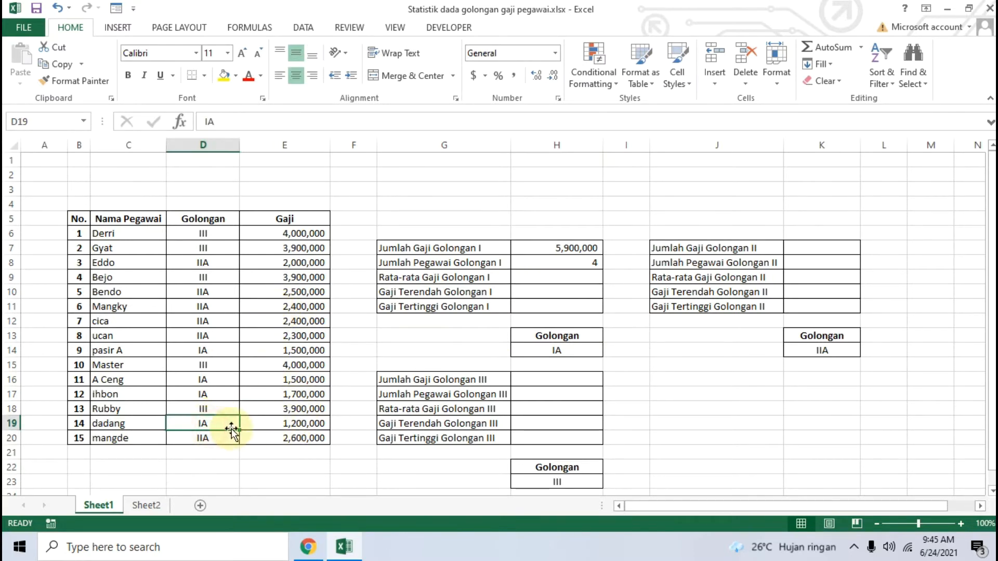
pyautogui.click(209, 394)
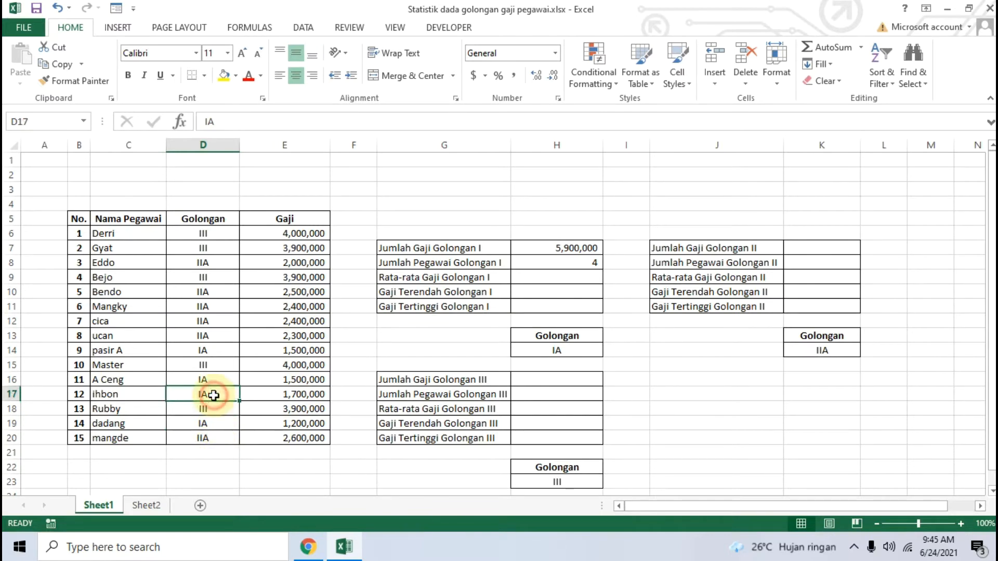
pyautogui.click(217, 350)
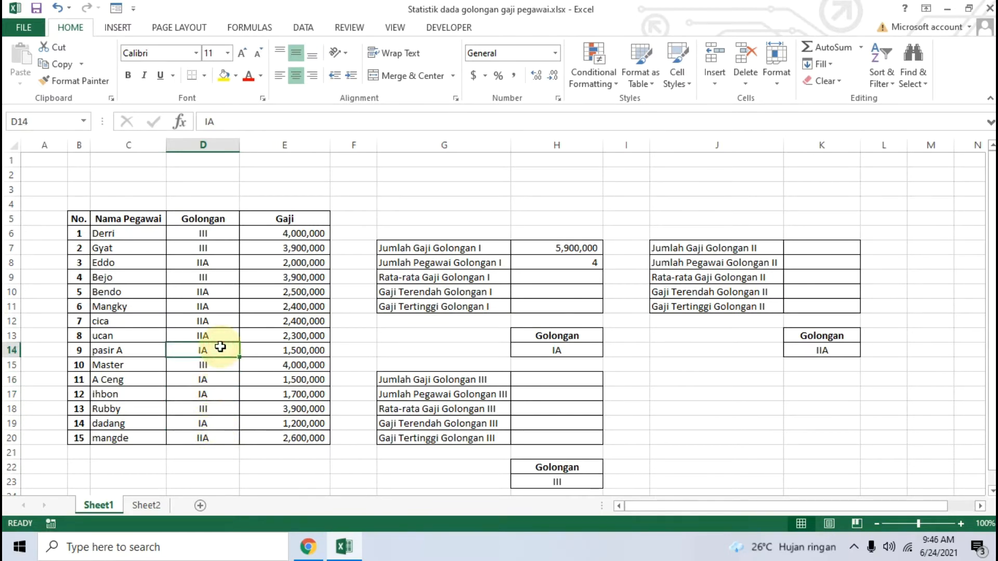
# Select cell H9, then switch to Chrome and highlight the tutorial's DAVERAGE formula for that cell.
pyautogui.click(564, 280)
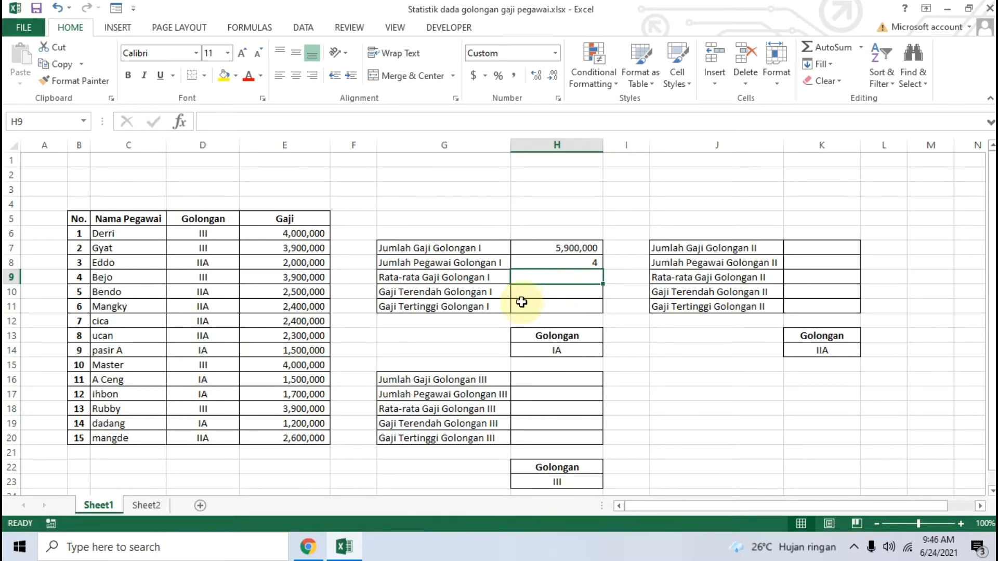
pyautogui.click(309, 547)
pyautogui.scroll(-1, 196, 344)
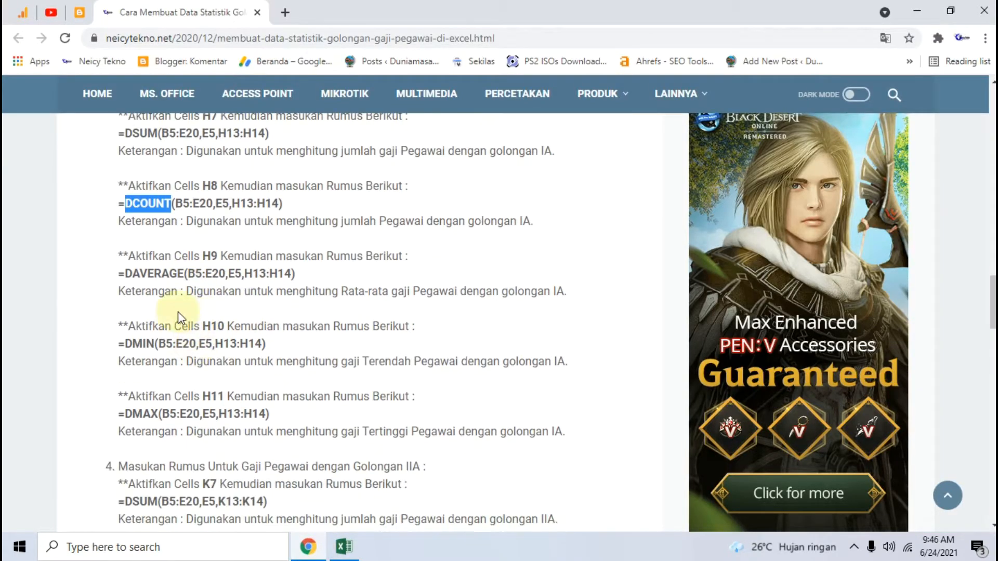
pyautogui.click(127, 273)
pyautogui.moveTo(128, 273); pyautogui.dragTo(307, 276)
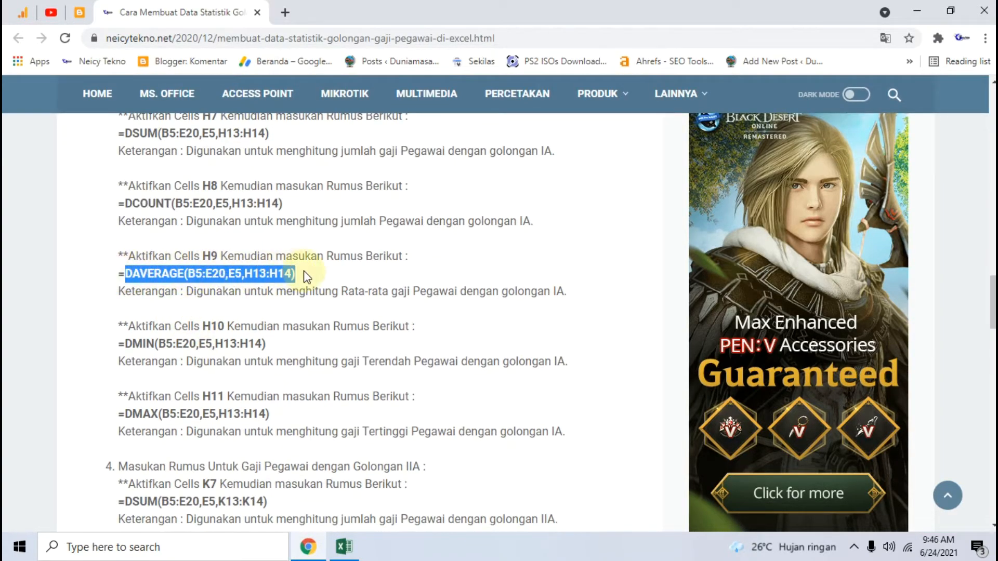
# Switch to Excel and enter =DAVERAGE(B5:E20,E5,H13:H14) in cell H9 for the average Golongan I salary.
pyautogui.click(344, 547)
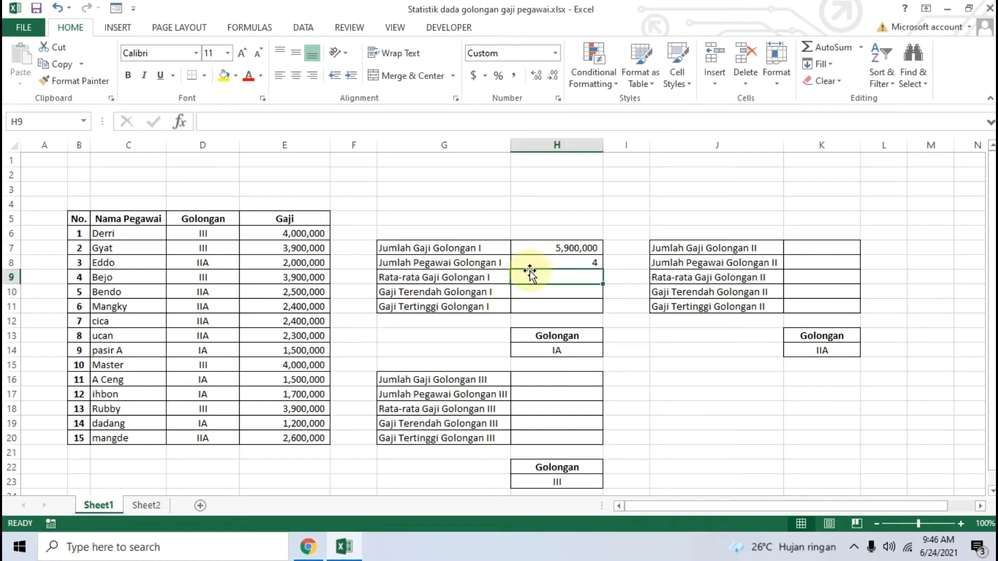
pyautogui.write('=DA')
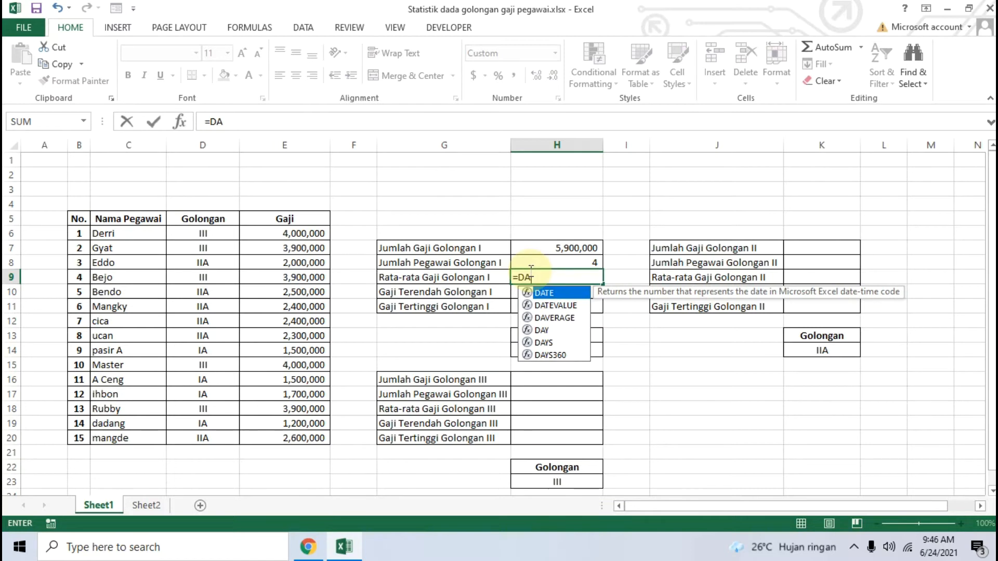
pyautogui.write('VERAGE(')
pyautogui.moveTo(79, 219); pyautogui.dragTo(303, 438)
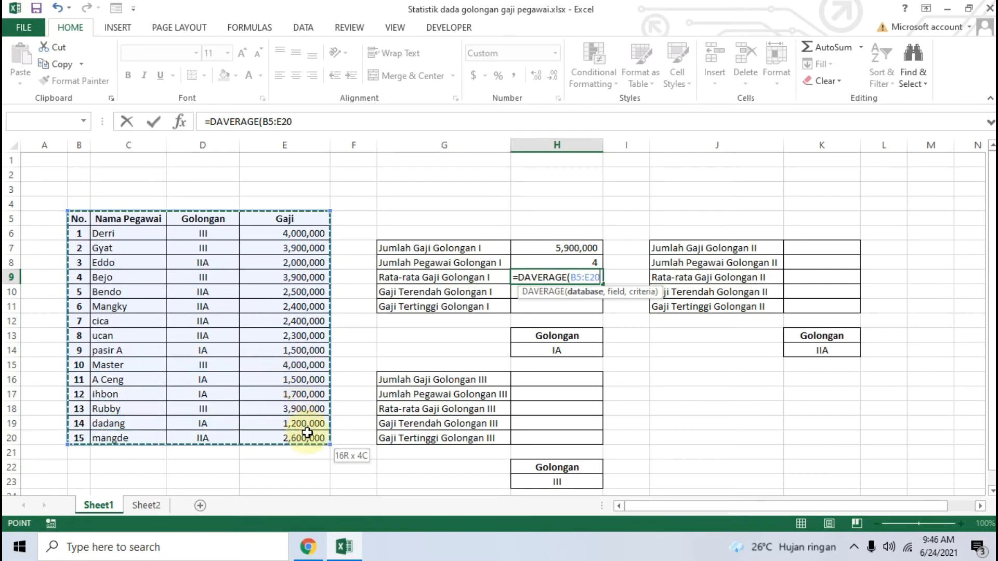
pyautogui.write(',')
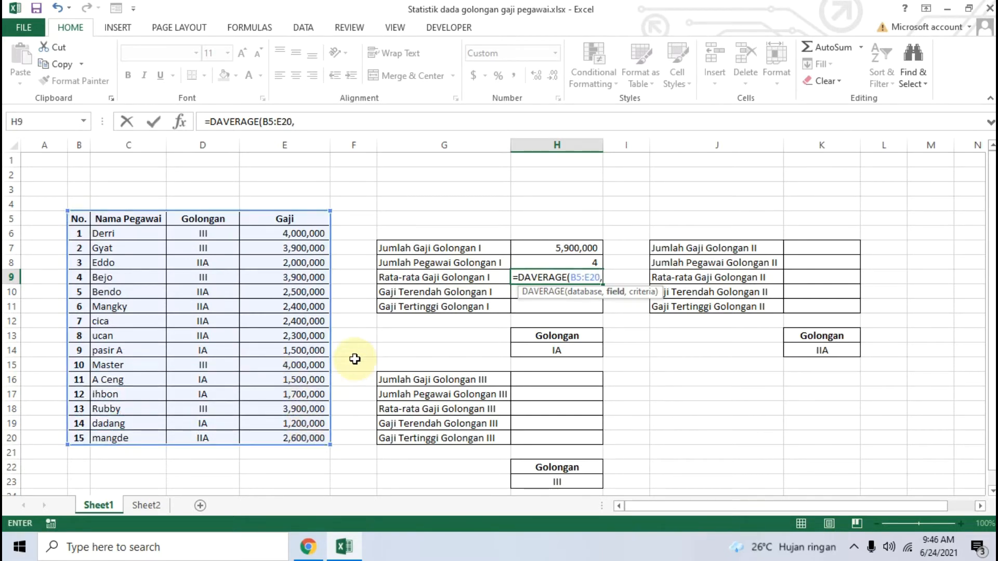
pyautogui.click(290, 219)
pyautogui.write(',')
pyautogui.moveTo(543, 335); pyautogui.dragTo(554, 349)
pyautogui.write(')')
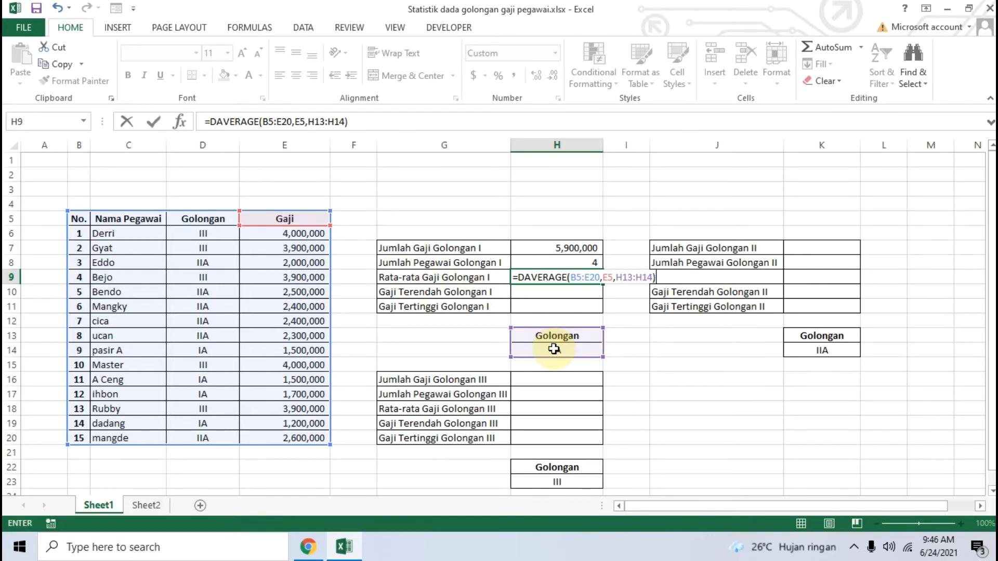
pyautogui.press('Return')
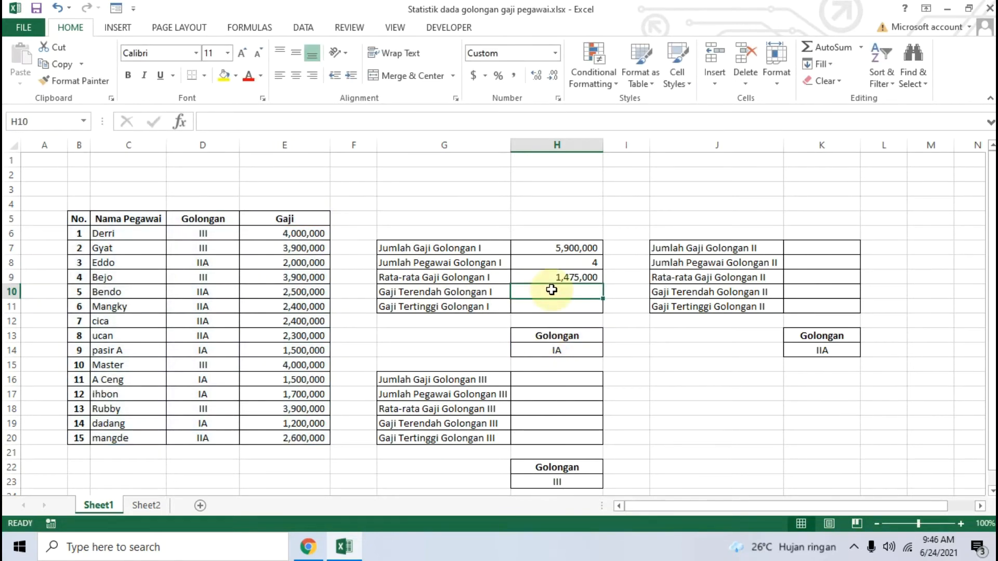
# Switch to Chrome and highlight the DMIN function in the tutorial's formula for cell H10.
pyautogui.click(318, 555)
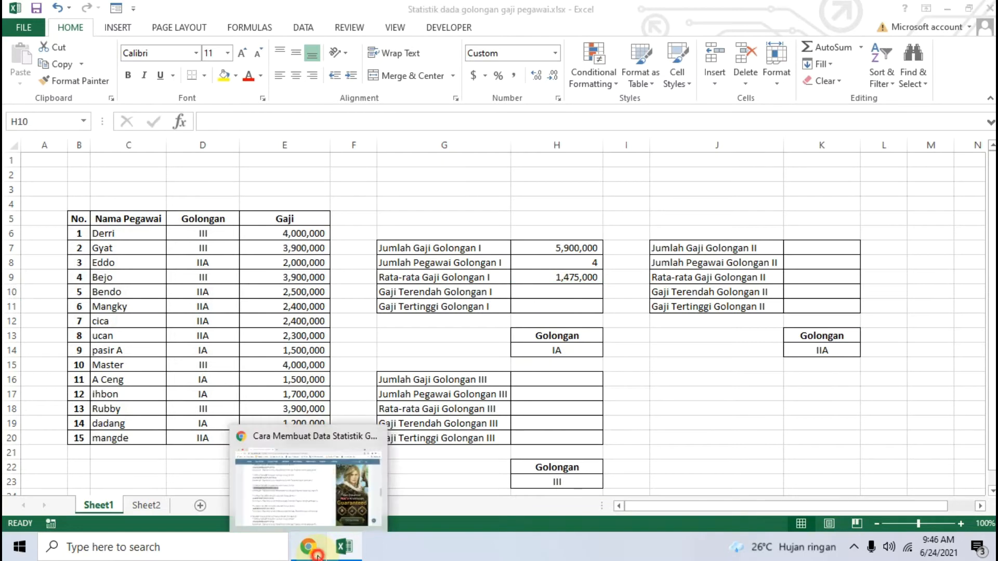
pyautogui.scroll(-3, 210, 377)
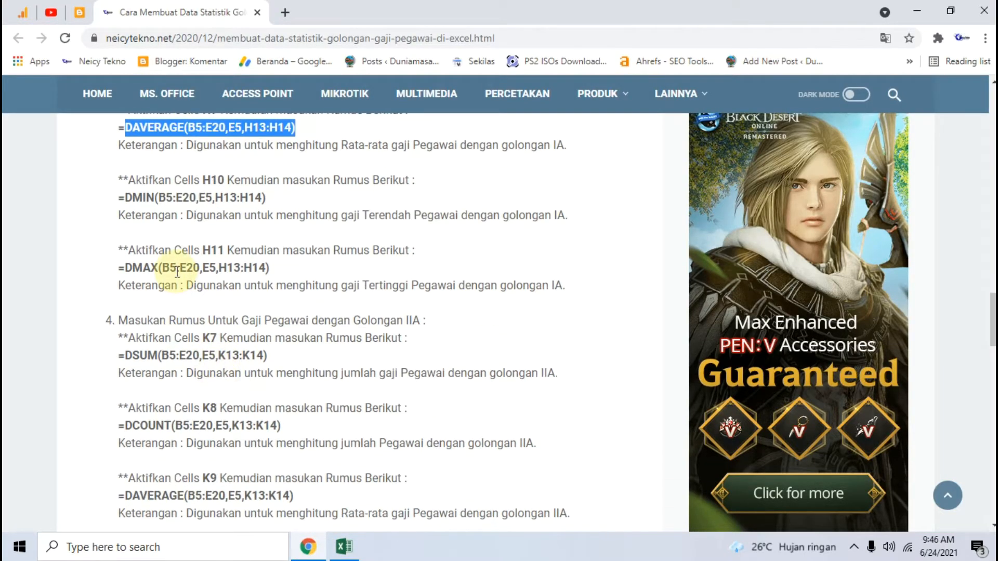
pyautogui.scroll(1, 172, 263)
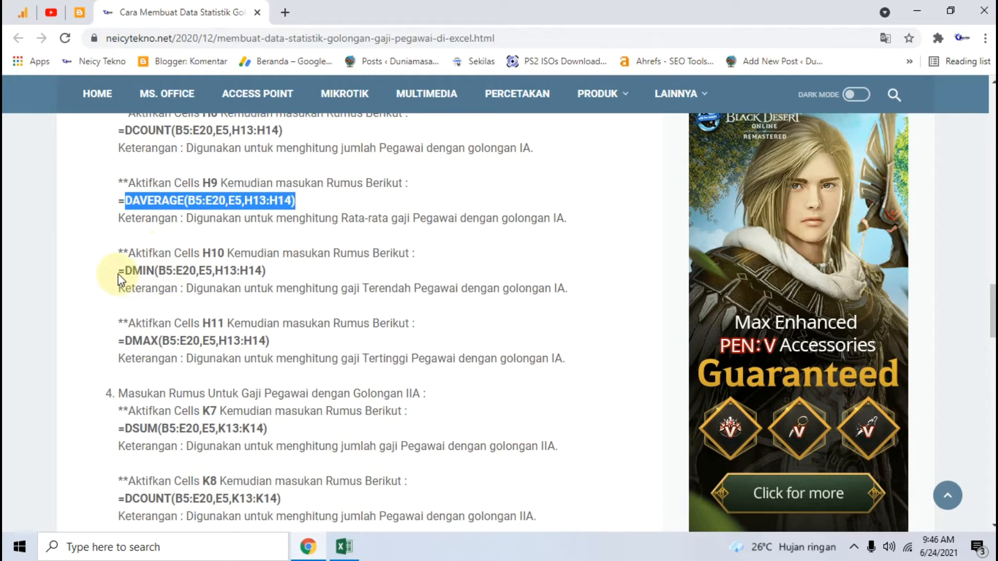
pyautogui.moveTo(121, 271); pyautogui.dragTo(158, 271)
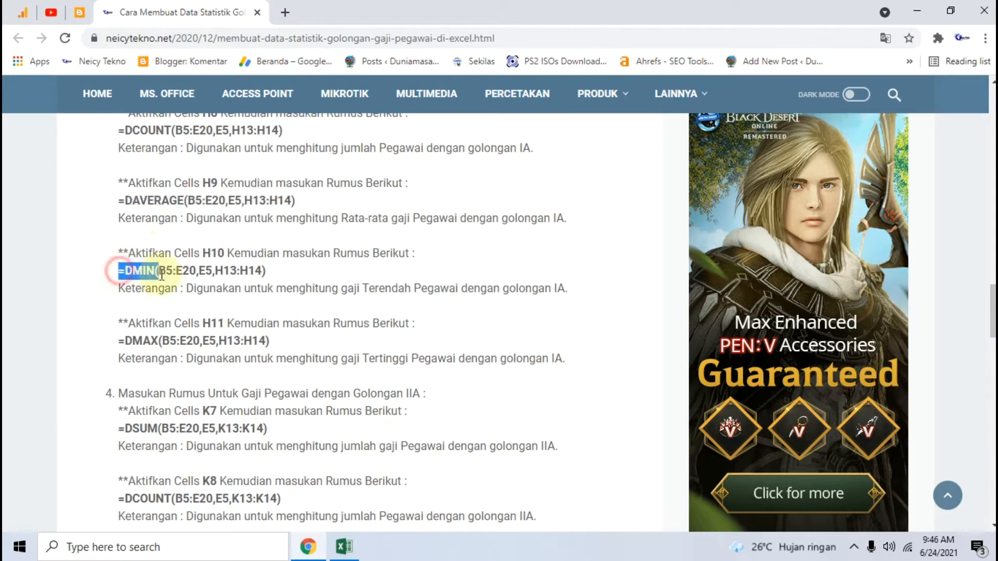
# Switch to Excel and enter =DMIN(B5:E20,E5,H13:H14) in cell H10 for the lowest Golongan I salary.
pyautogui.click(343, 546)
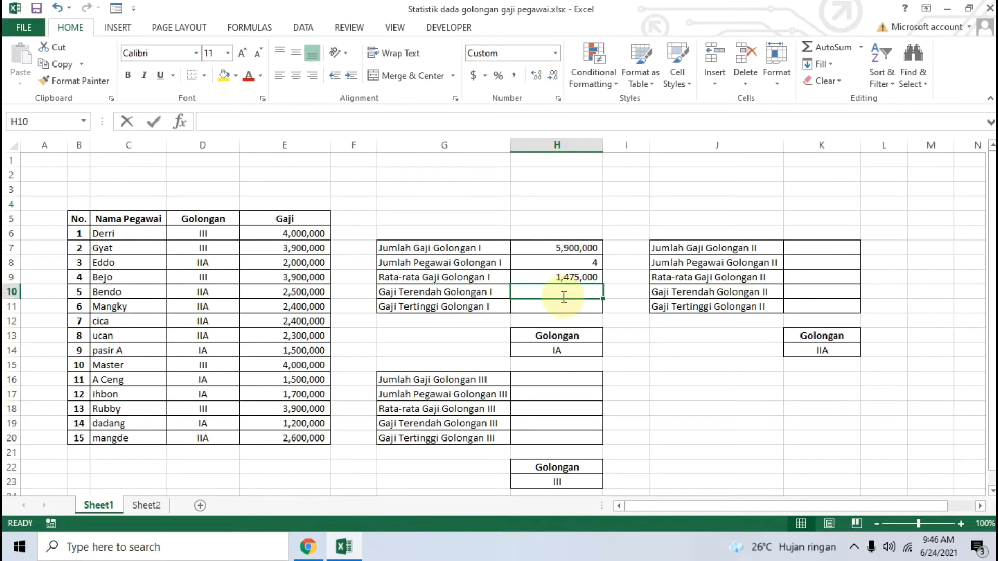
pyautogui.write('=DMIN(')
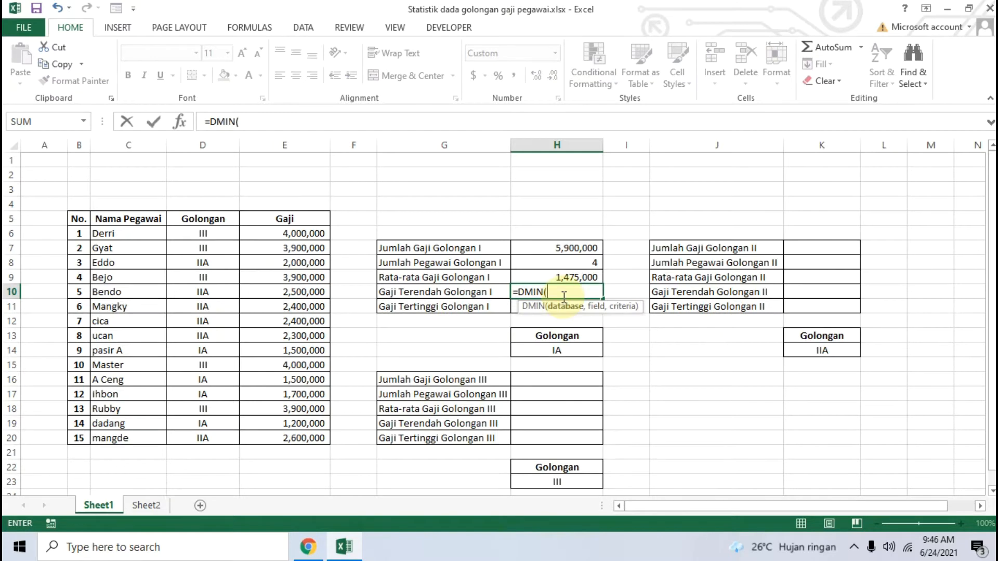
pyautogui.moveTo(79, 219); pyautogui.dragTo(296, 435)
pyautogui.write(',')
pyautogui.click(310, 219)
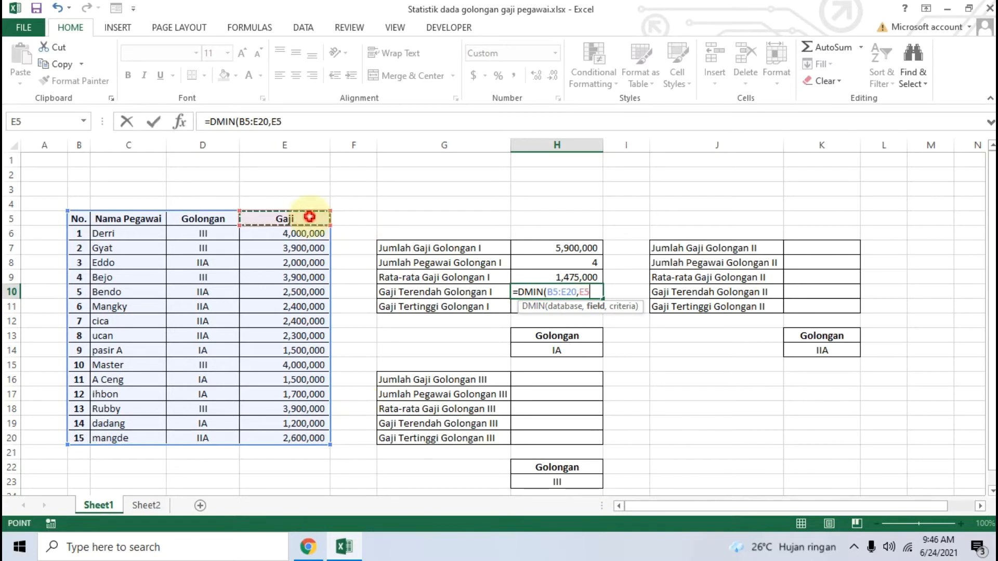
pyautogui.write(',')
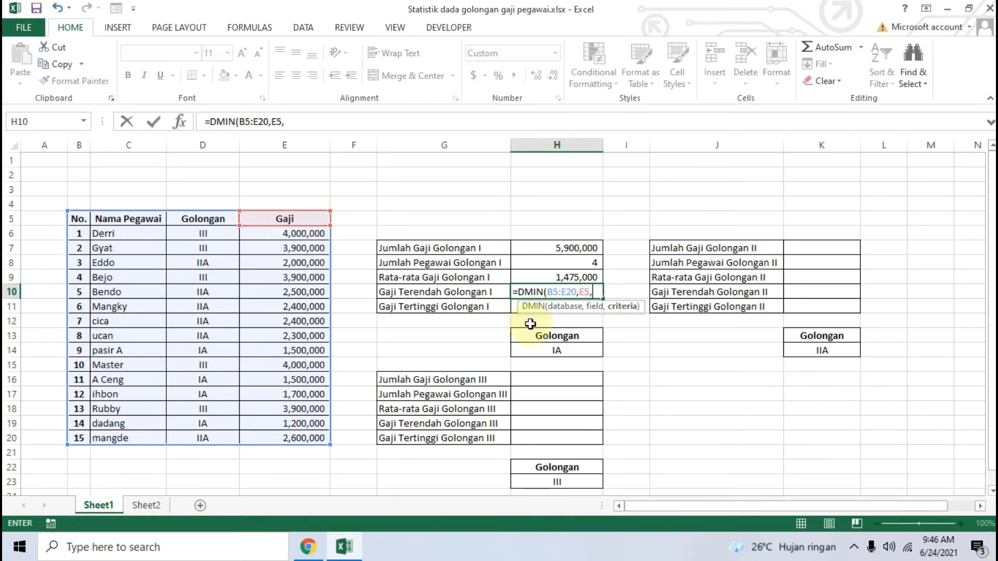
pyautogui.moveTo(567, 335); pyautogui.dragTo(569, 353)
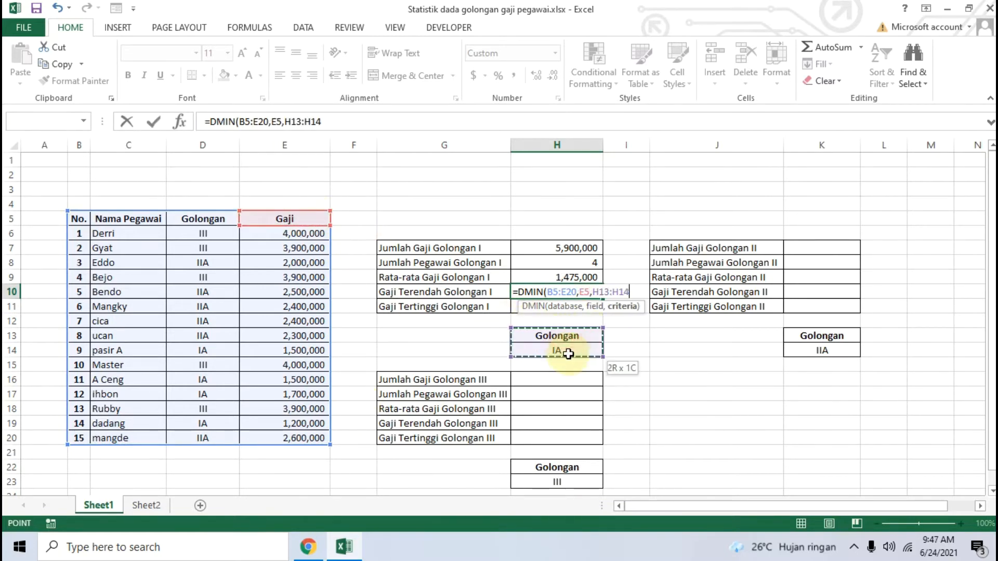
pyautogui.write(')')
pyautogui.press('Return')
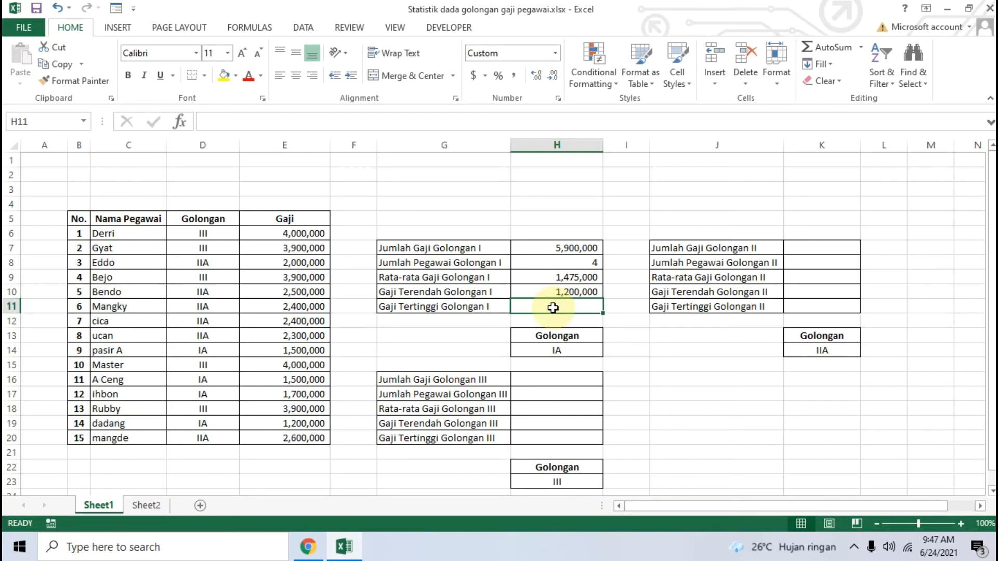
# Enter =DMAX(B5:E20,E5,H13:H14) in cell H11 for the highest Golongan I salary.
pyautogui.write('=DMA')
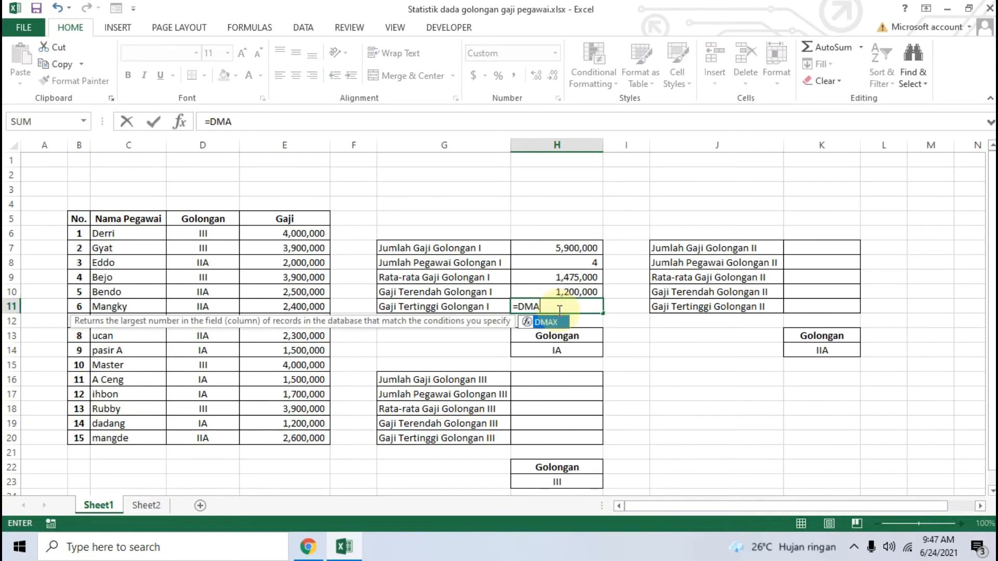
pyautogui.write('X(')
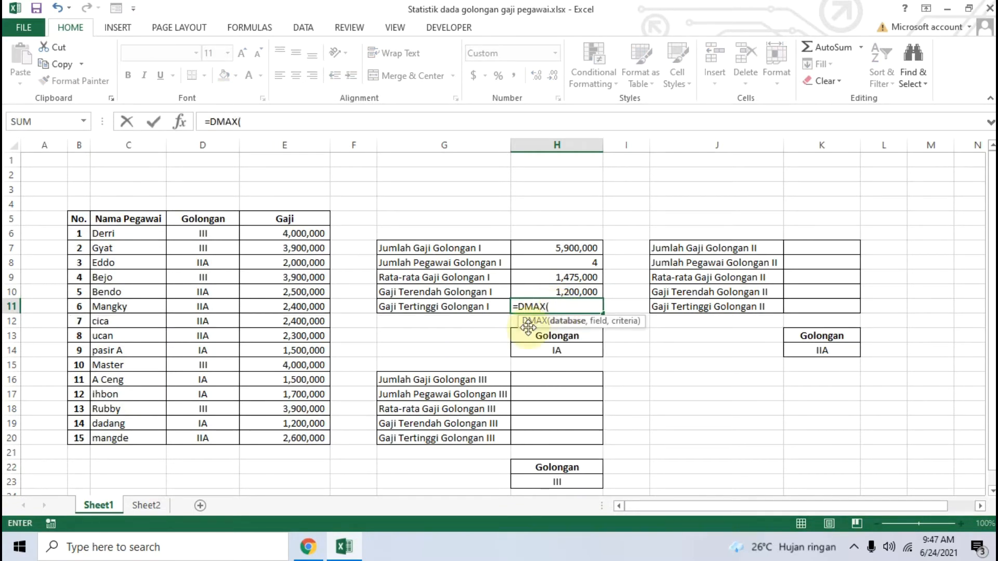
pyautogui.moveTo(80, 219); pyautogui.dragTo(298, 431)
pyautogui.write(',')
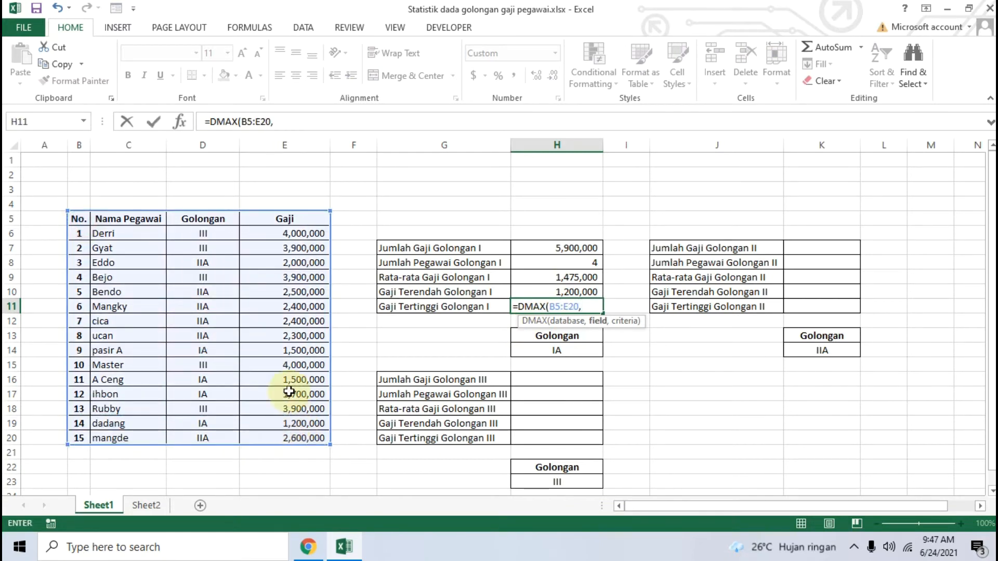
pyautogui.click(292, 218)
pyautogui.write(',')
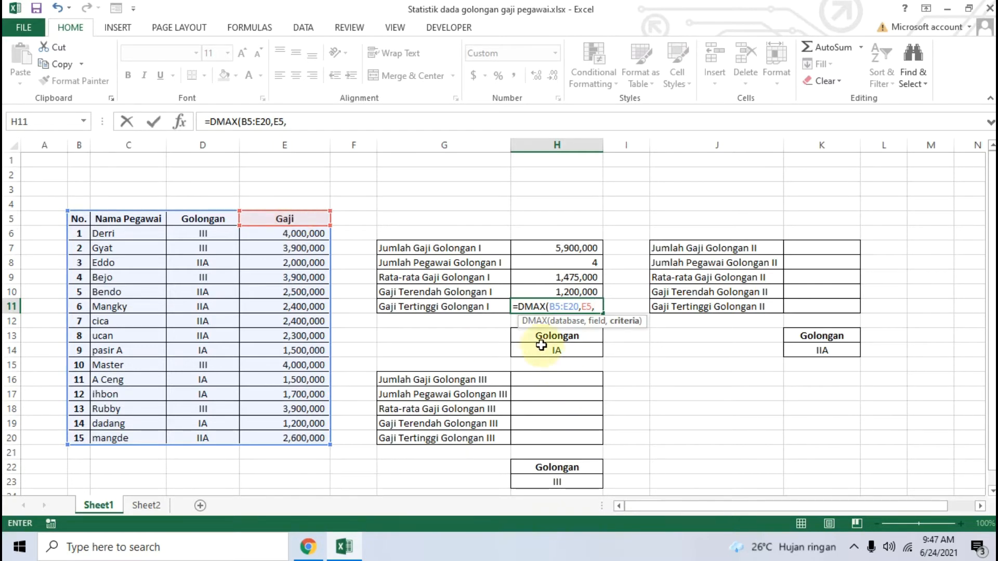
pyautogui.moveTo(539, 336); pyautogui.dragTo(551, 350)
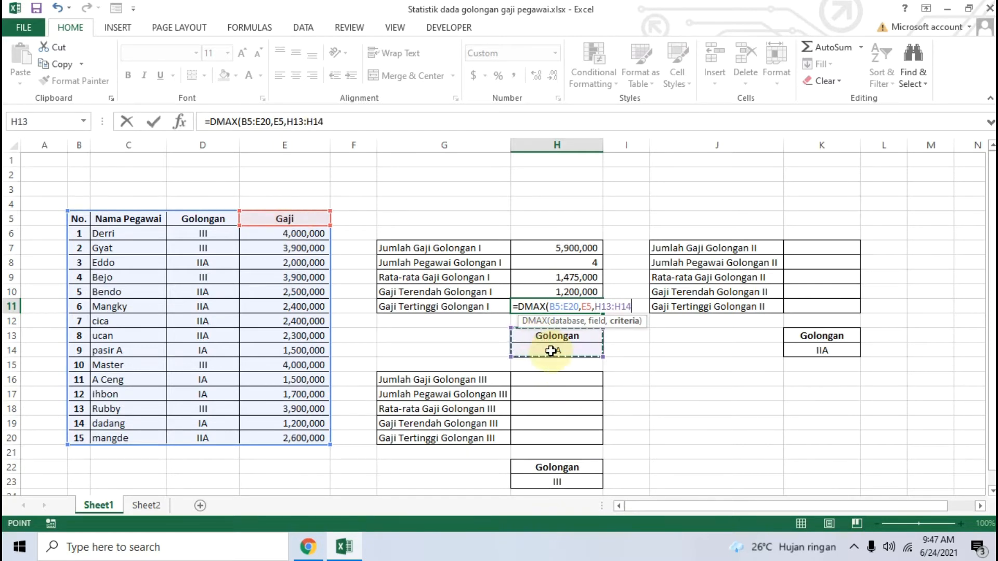
pyautogui.write(')')
pyautogui.press('Return')
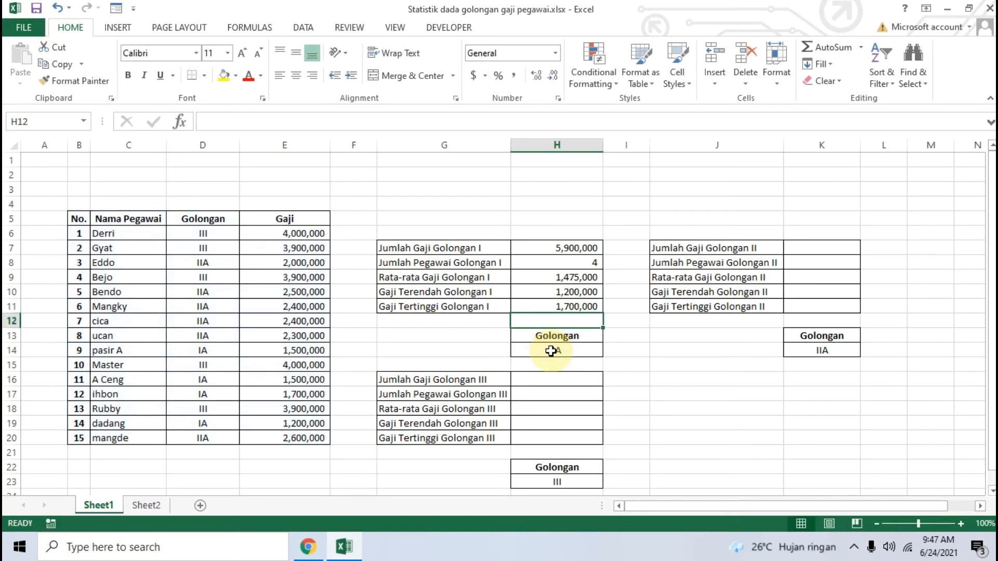
pyautogui.click(645, 362)
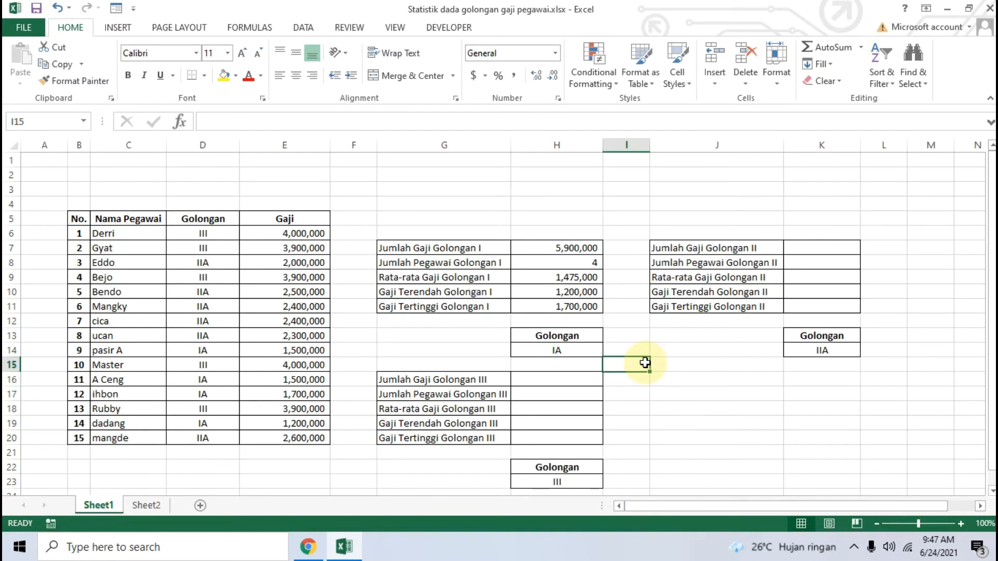
# Switch to Chrome and highlight the tutorial's DSUM formula for cell K7 in the Golongan IIA section.
pyautogui.click(308, 546)
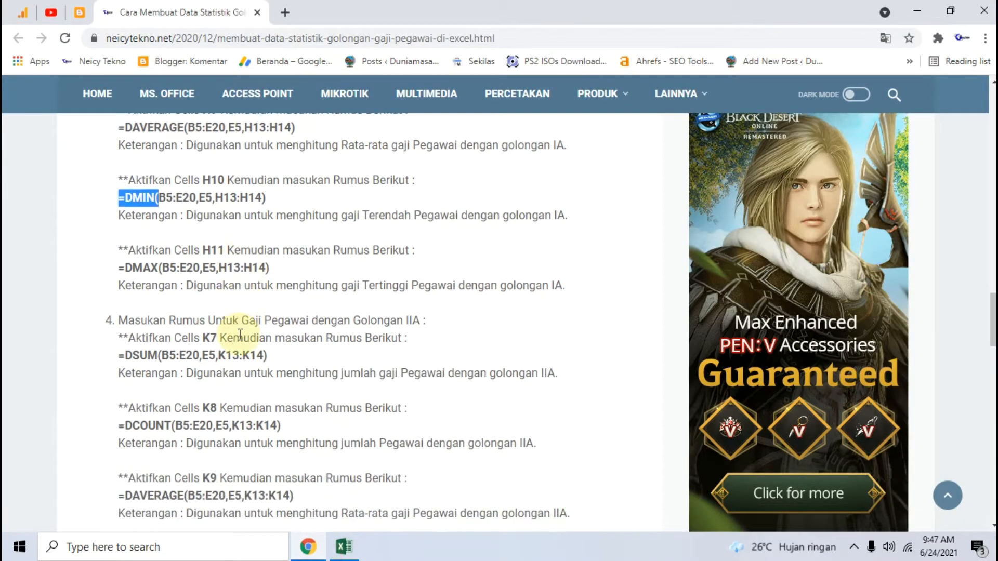
pyautogui.scroll(-4, 213, 280)
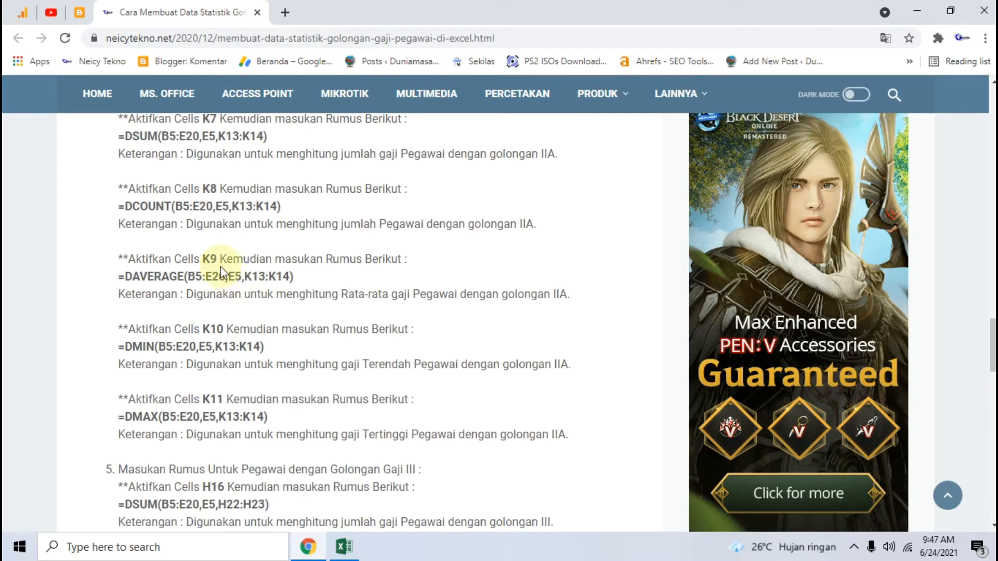
pyautogui.scroll(1, 221, 271)
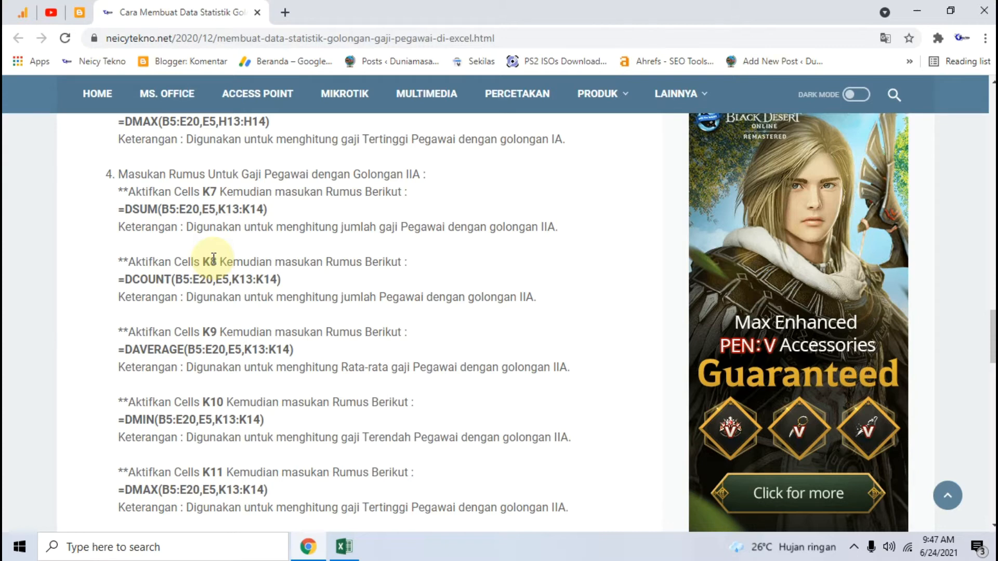
pyautogui.moveTo(257, 209); pyautogui.dragTo(120, 213)
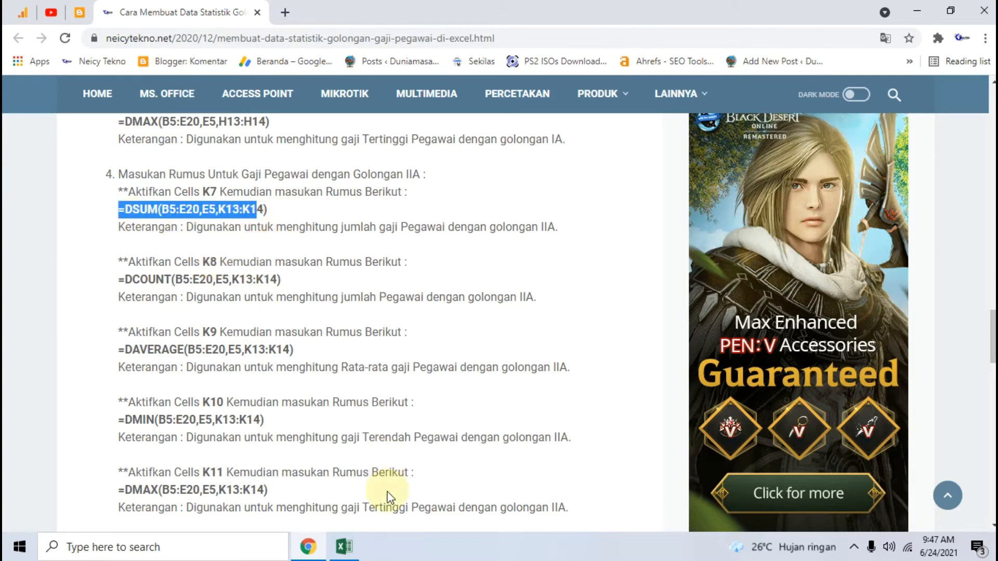
# Switch to Excel and enter =DSUM(B5:E20,E5,K13:K14) in cell K7 for the total Golongan II salary.
pyautogui.click(344, 547)
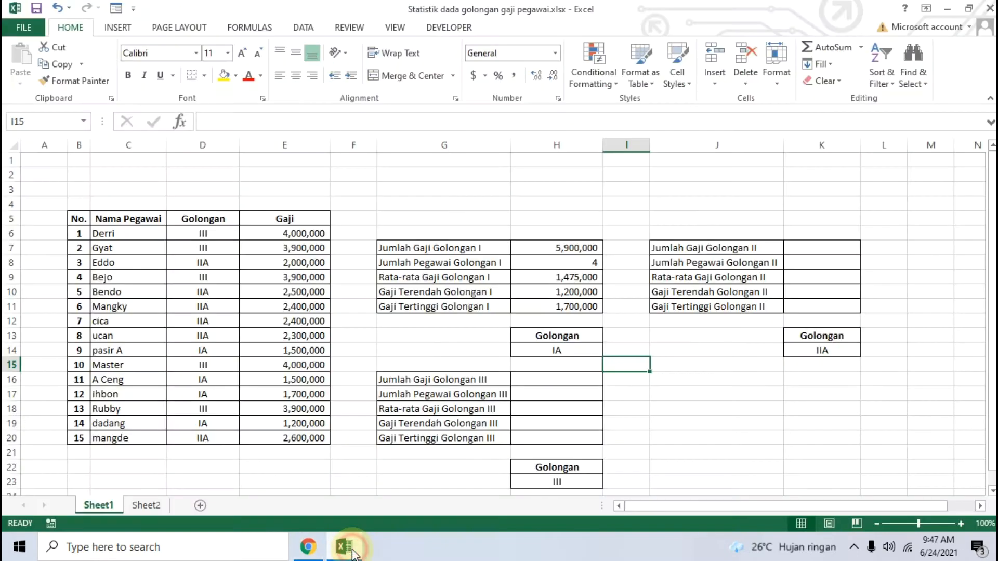
pyautogui.click(802, 250)
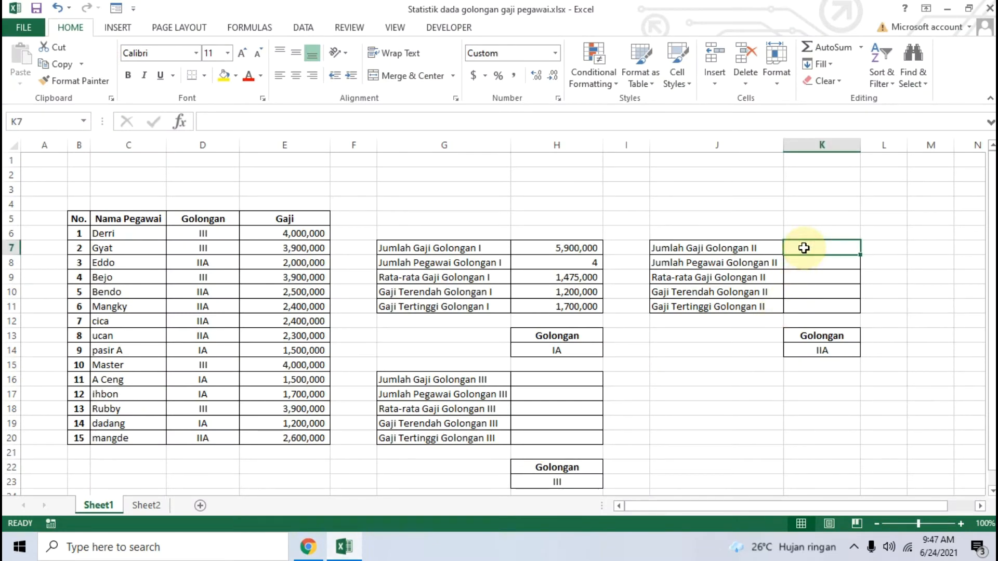
pyautogui.write('=DSUM')
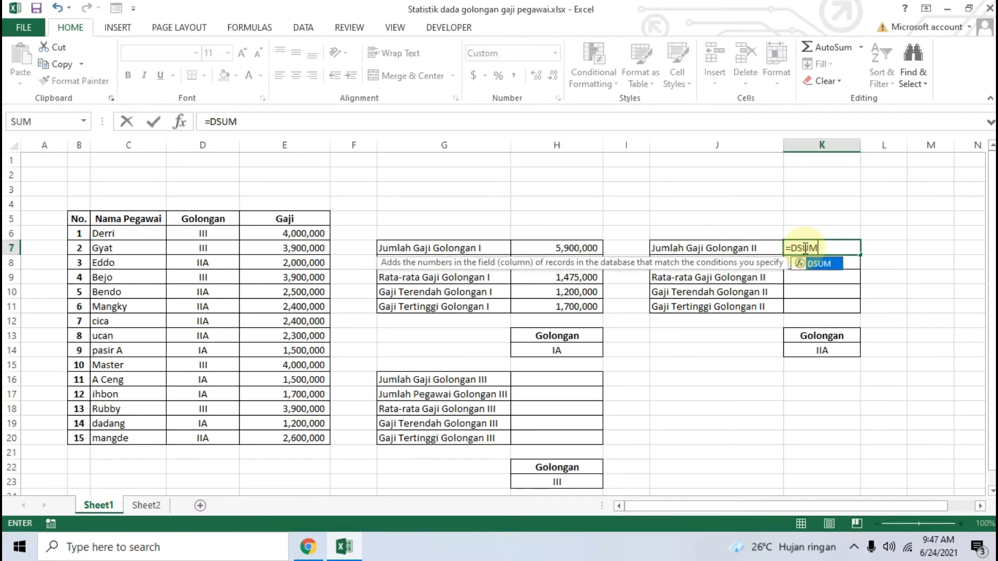
pyautogui.write('(')
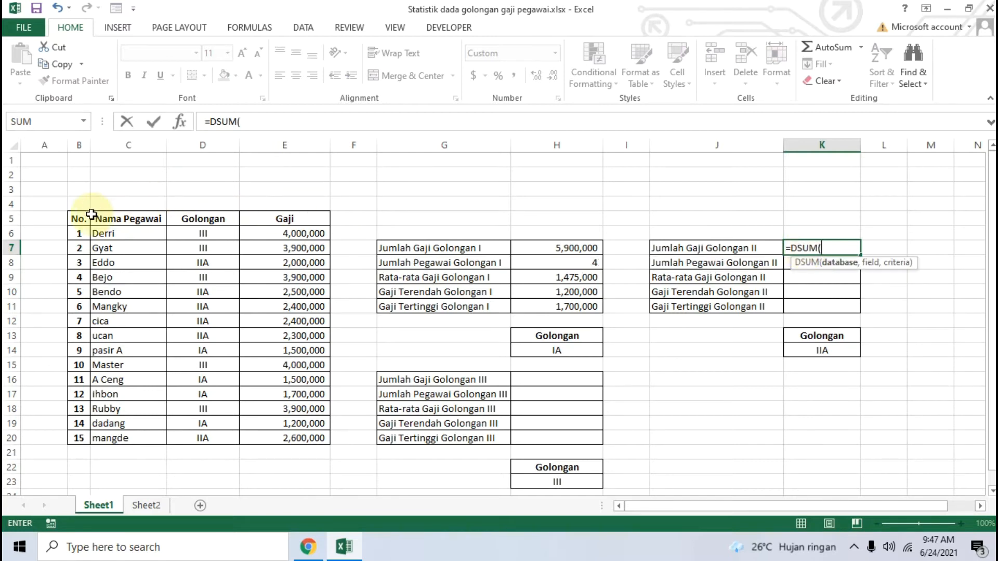
pyautogui.moveTo(76, 219); pyautogui.dragTo(303, 431)
pyautogui.write(',')
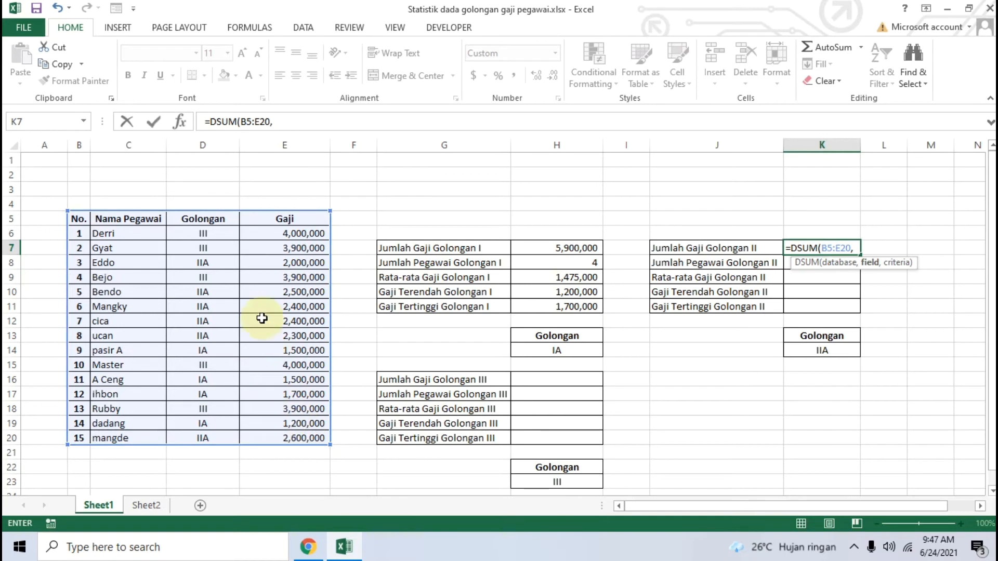
pyautogui.click(285, 218)
pyautogui.write(',')
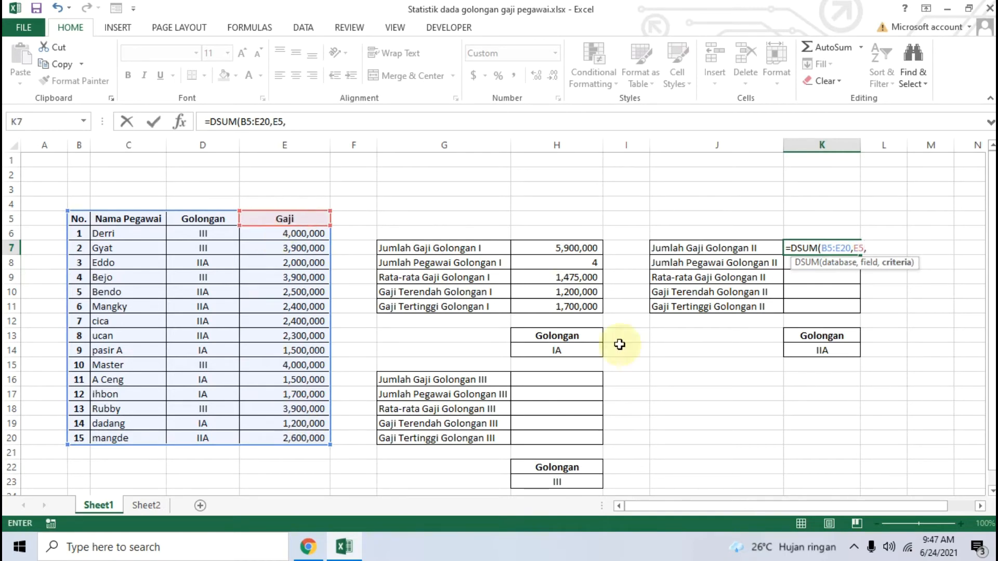
pyautogui.moveTo(803, 335); pyautogui.dragTo(812, 354)
pyautogui.write(')')
pyautogui.press('Return')
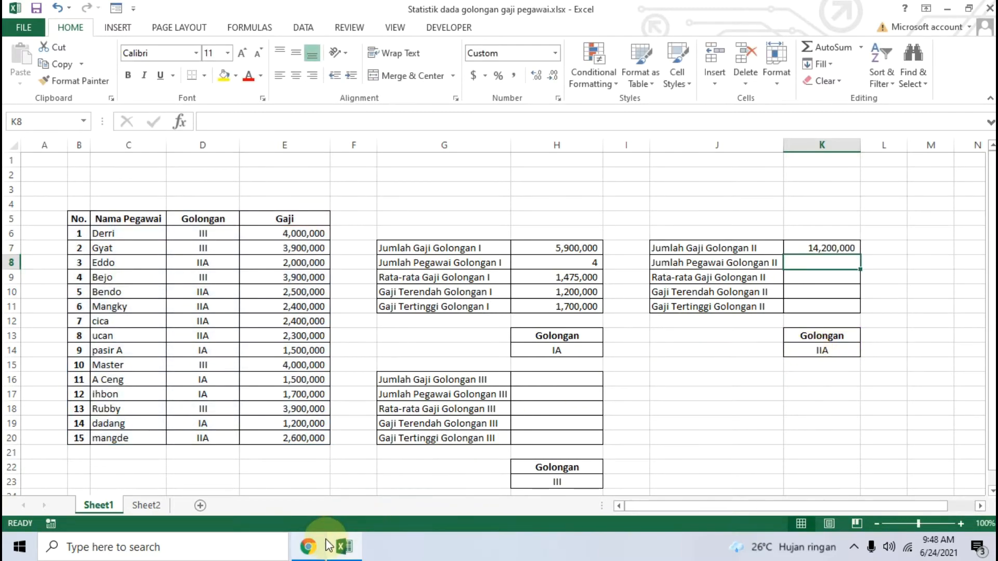
# Switch to Chrome and copy the tutorial's formula =DCOUNT(B5:E20,E5,K13:K14) for cell K8.
pyautogui.click(310, 545)
pyautogui.moveTo(281, 280); pyautogui.dragTo(118, 277)
pyautogui.hotkey('ctrl', 'c')
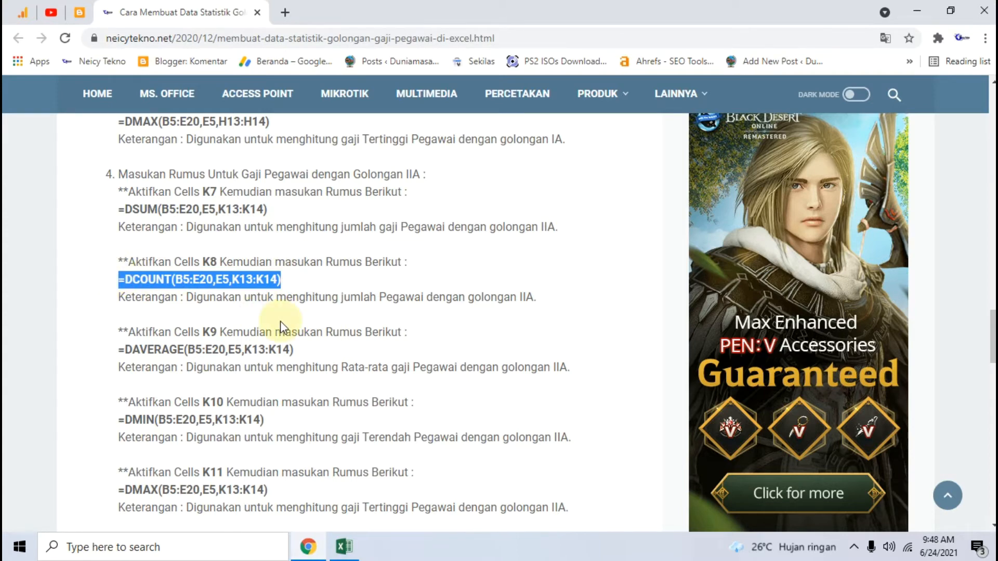
# Switch to Excel, paste =DCOUNT(B5:E20,E5,K13:K14) into cell K8 for the number of Golongan II employees, and check its ranges.
pyautogui.click(343, 547)
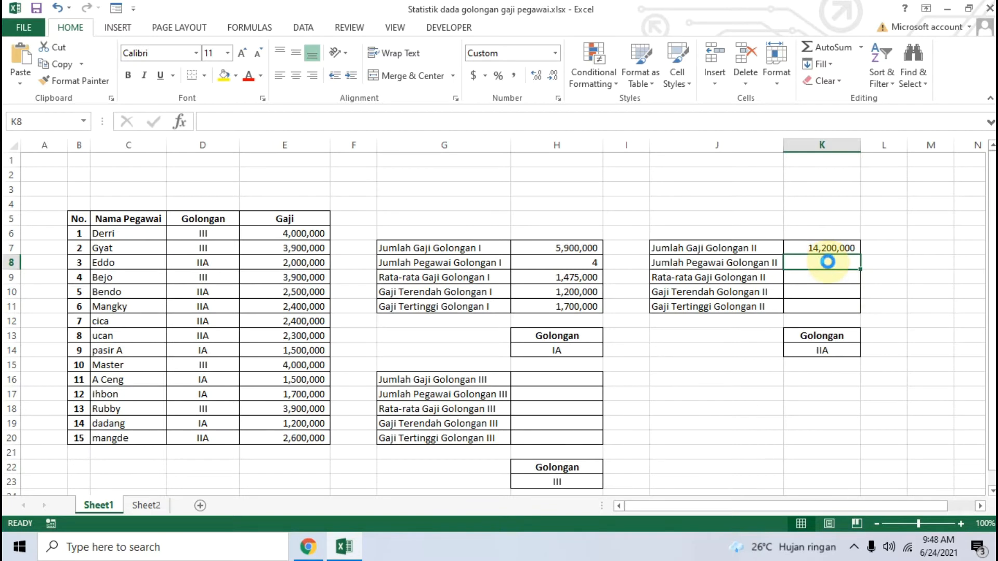
pyautogui.hotkey('ctrl', 'v')
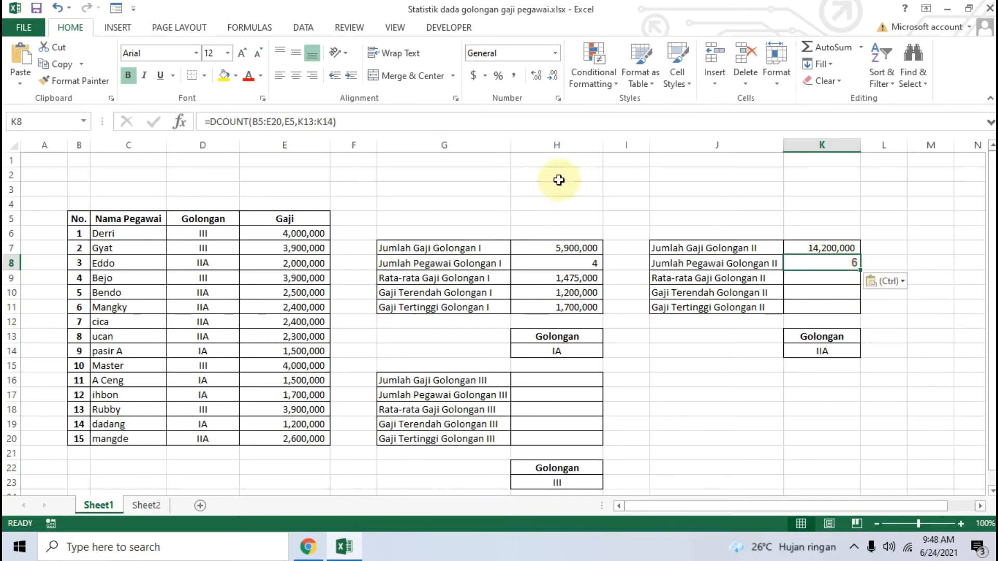
pyautogui.click(820, 275)
pyautogui.click(824, 262)
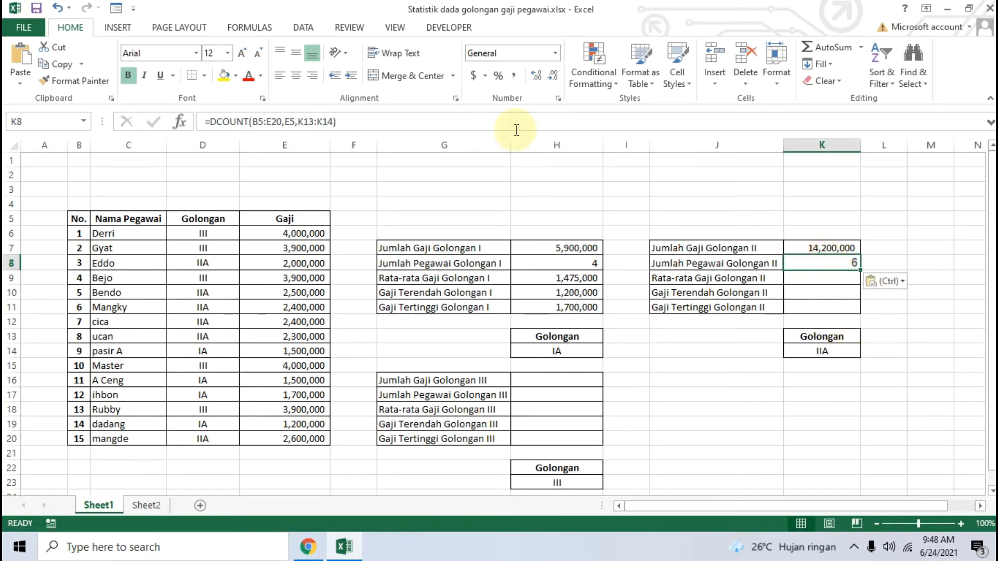
pyautogui.click(452, 118)
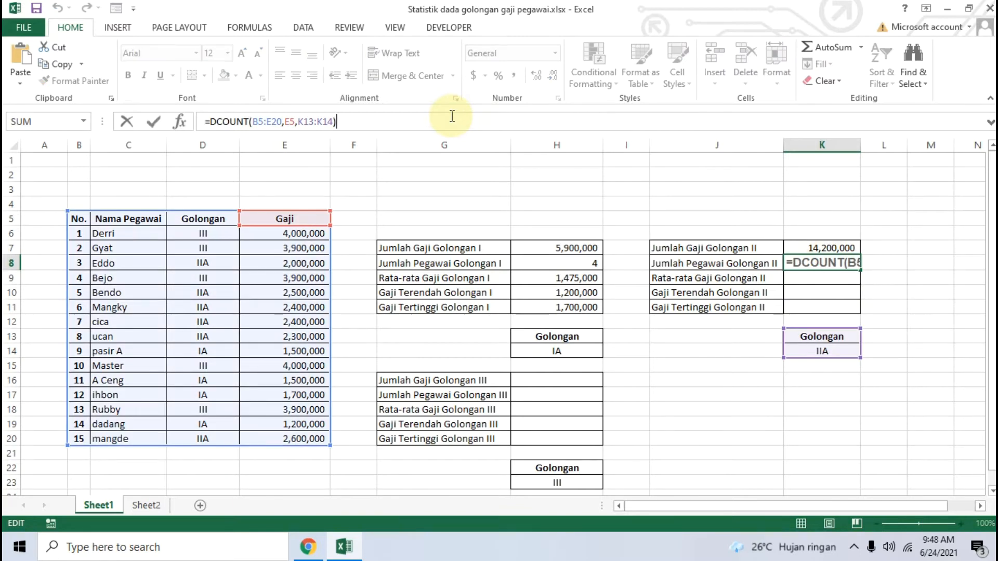
pyautogui.click(815, 276)
# Switch to Chrome, copy the tutorial's formula =DAVERAGE(B5:E20,E5,K13:K14) for cell K9, and return to Excel.
pyautogui.click(306, 546)
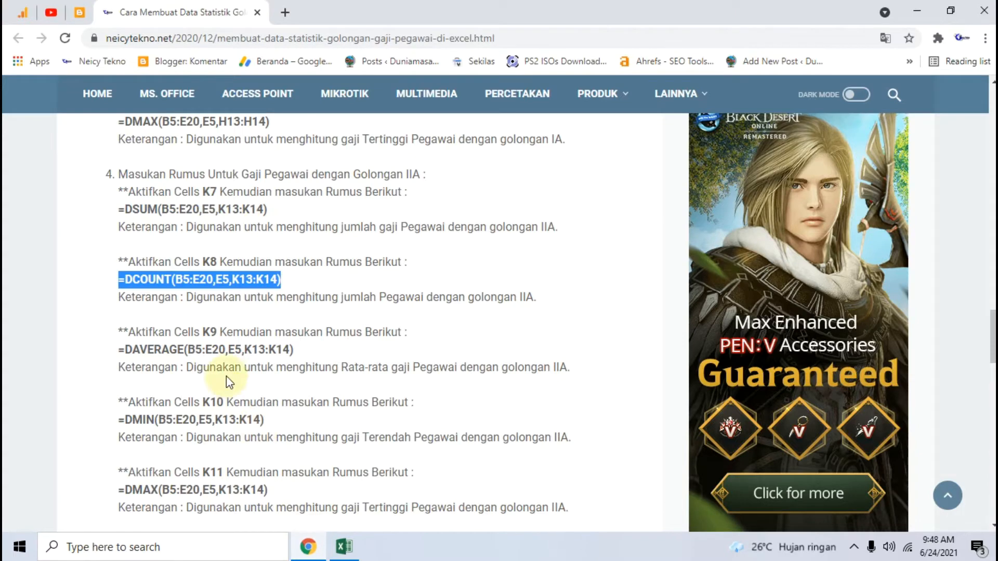
pyautogui.moveTo(300, 349); pyautogui.dragTo(116, 353)
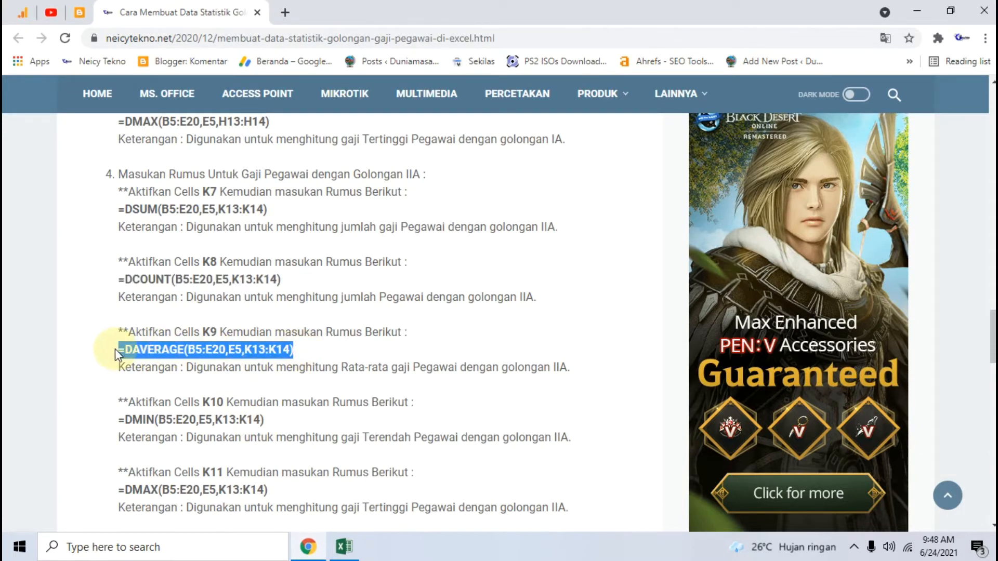
pyautogui.rightClick(263, 349)
pyautogui.click(281, 362)
pyautogui.click(344, 546)
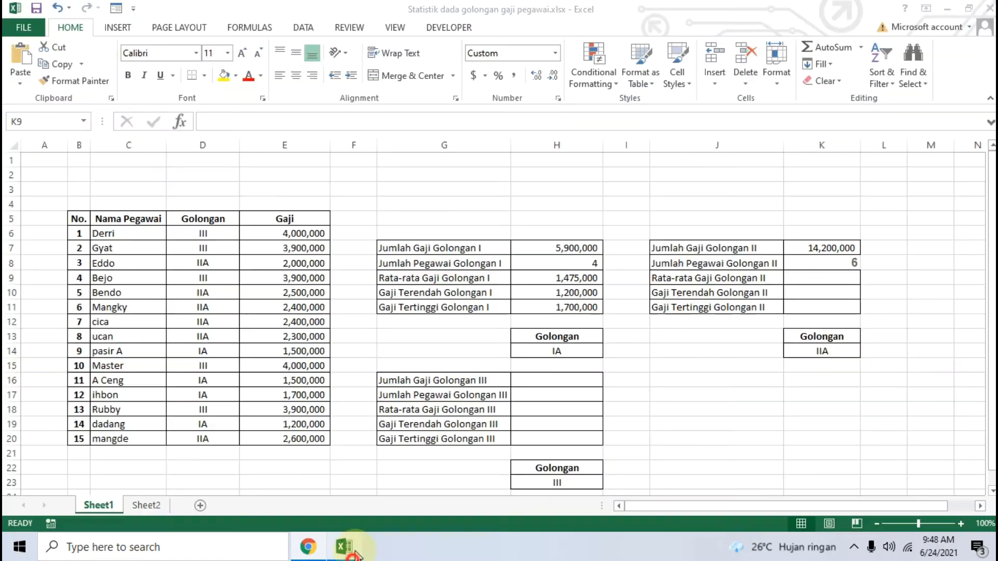
pyautogui.rightClick(820, 279)
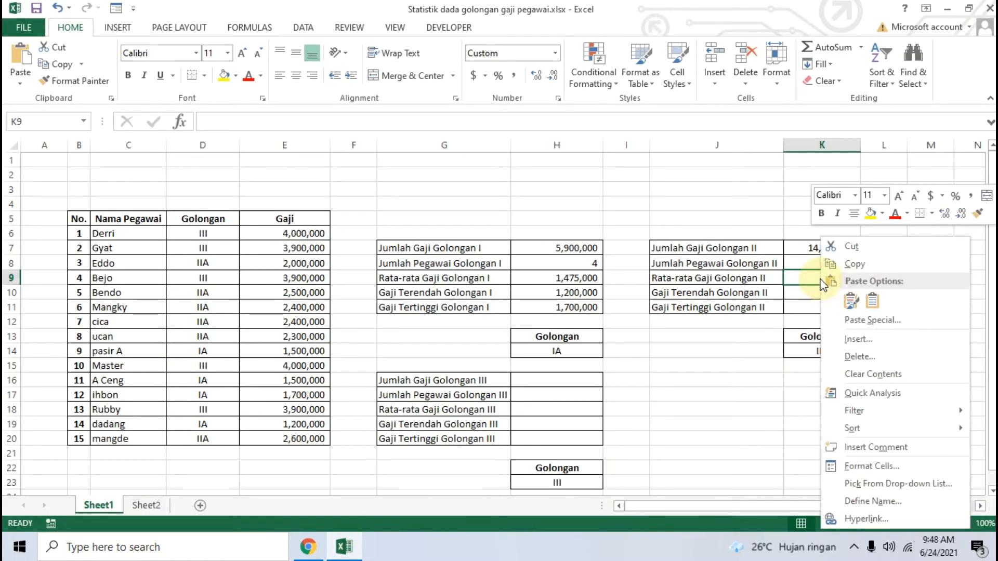
pyautogui.click(852, 300)
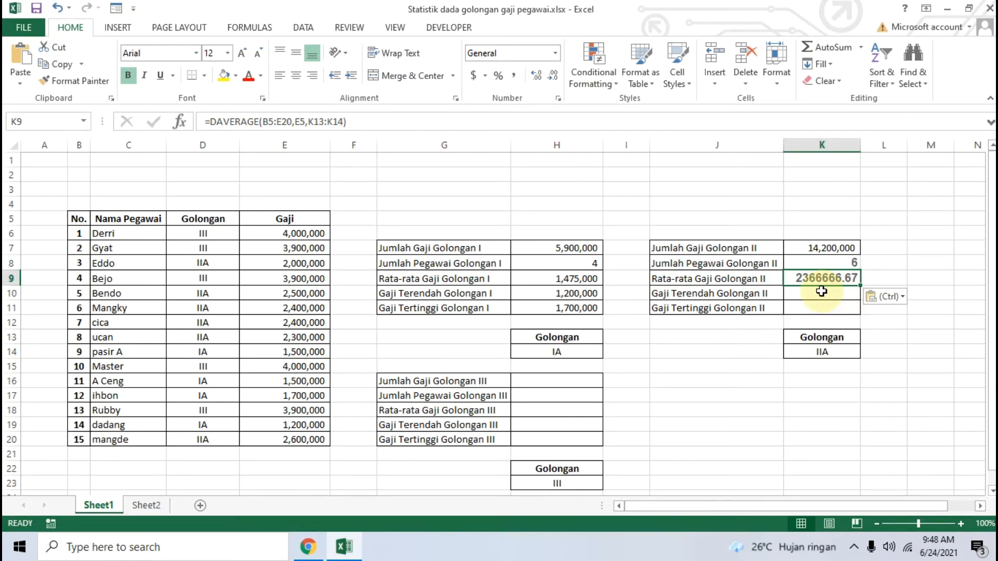
pyautogui.hotkey('ctrl', 'z')
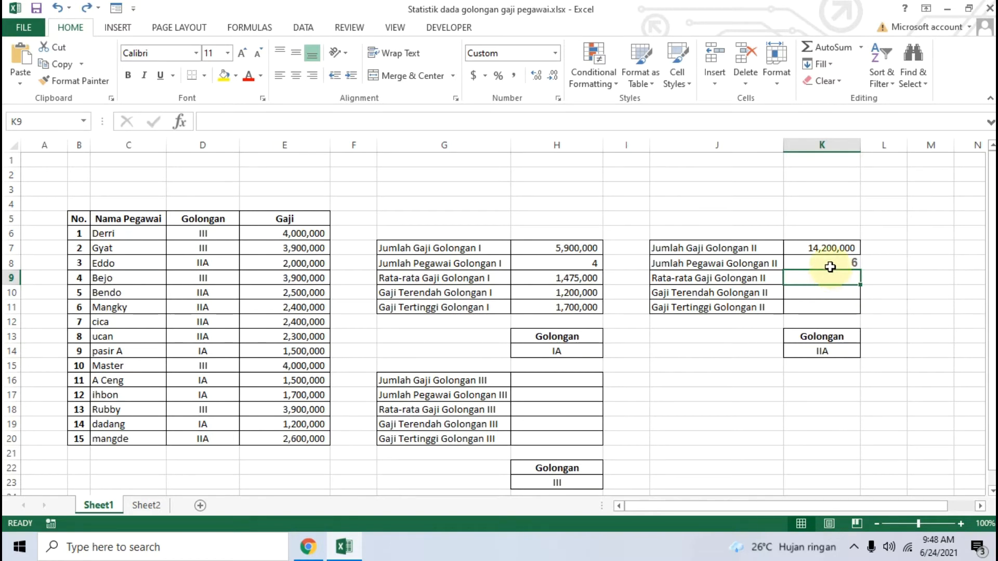
pyautogui.click(827, 263)
pyautogui.click(827, 251)
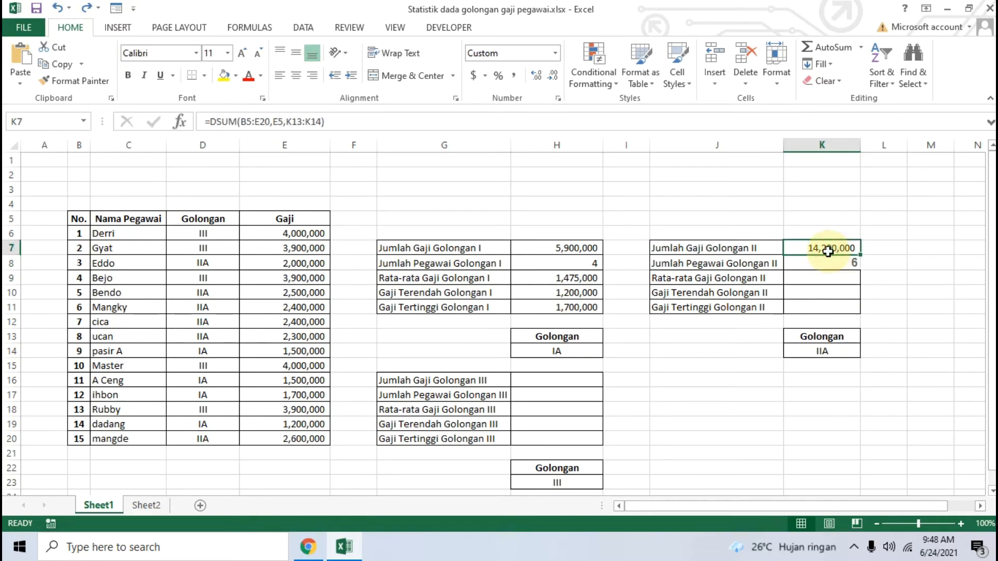
pyautogui.click(827, 263)
# Paste =DAVERAGE(B5:E20,E5,K13:K14) into cell K9 for the average Golongan II salary.
pyautogui.click(828, 274)
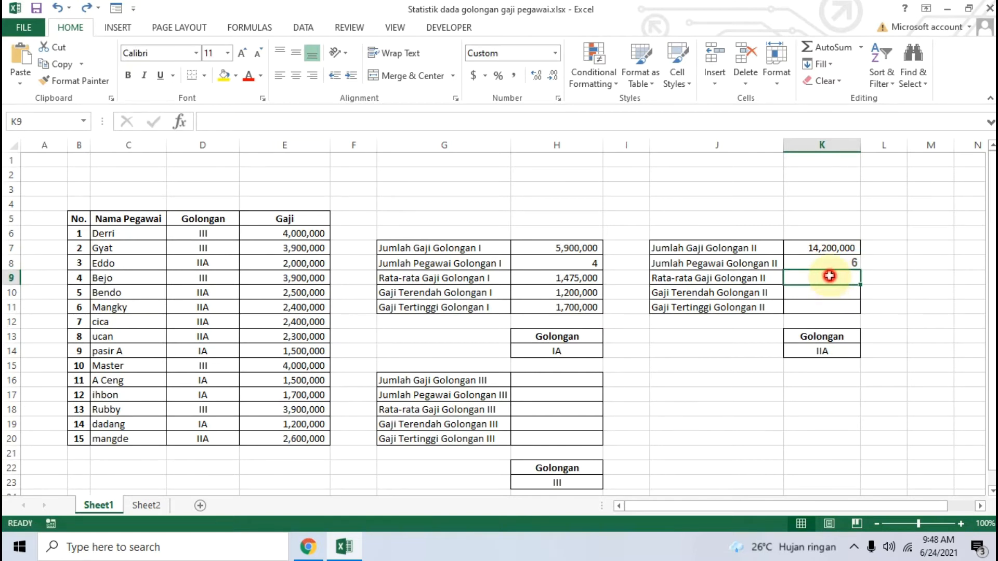
pyautogui.hotkey('ctrl', 'v')
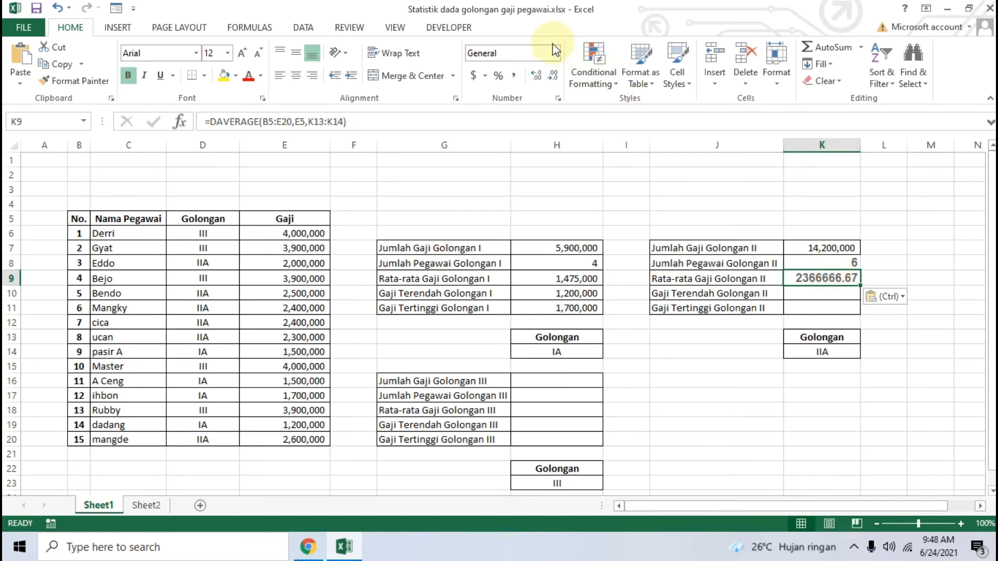
# Choose the Accounting number format with the Rp Indonesian currency symbol for cell K9.
pyautogui.click(556, 98)
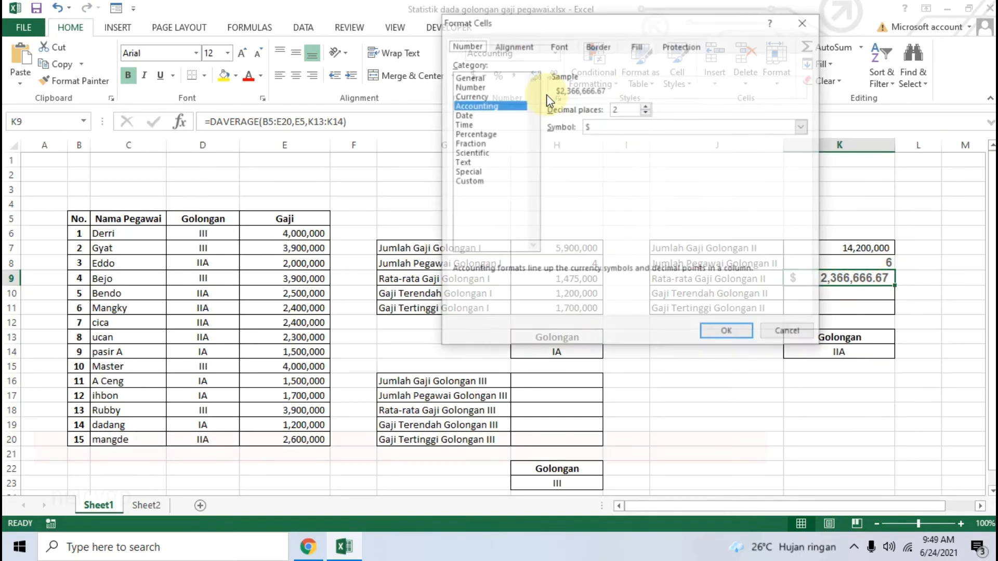
pyautogui.click(470, 181)
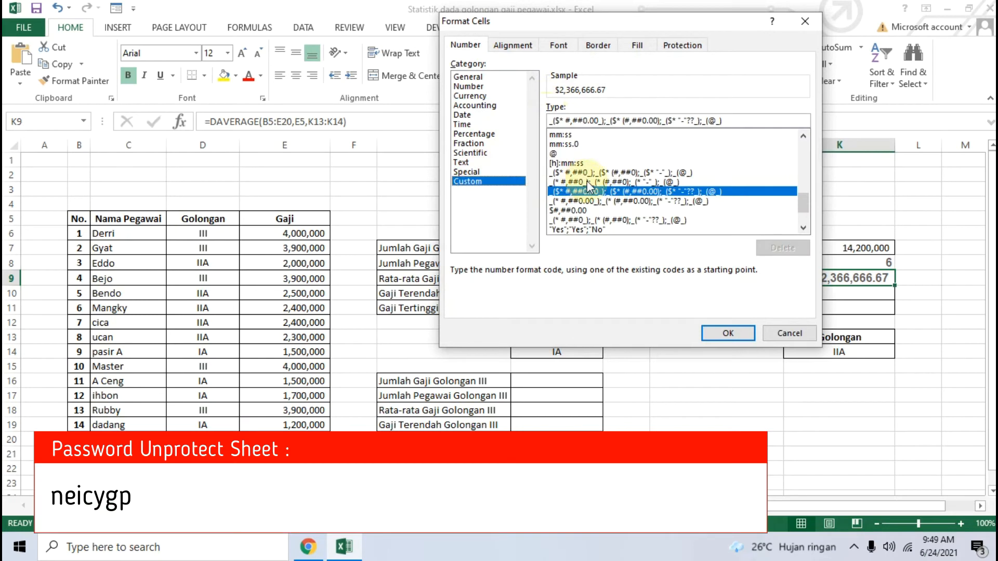
pyautogui.click(612, 121)
pyautogui.click(605, 88)
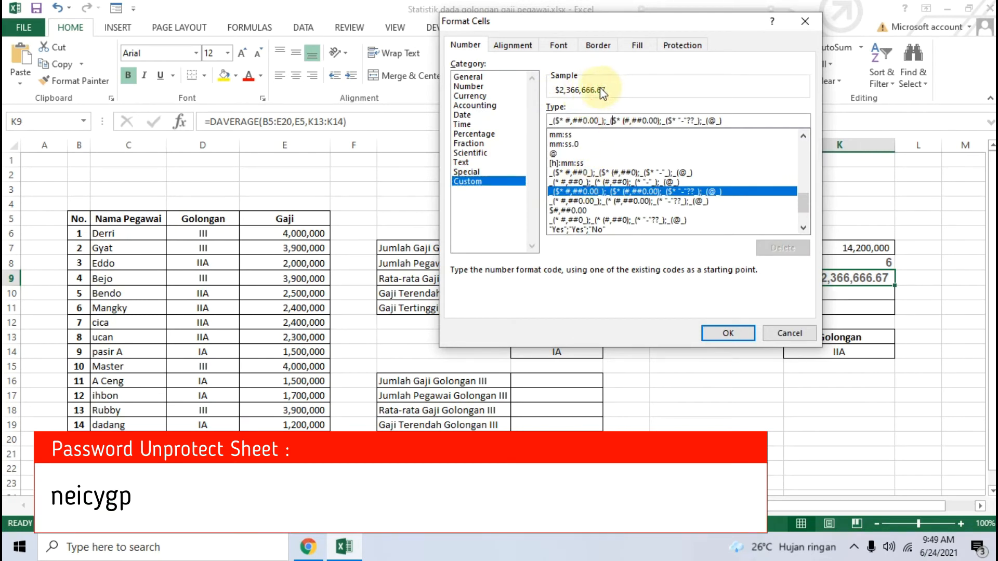
pyautogui.click(475, 105)
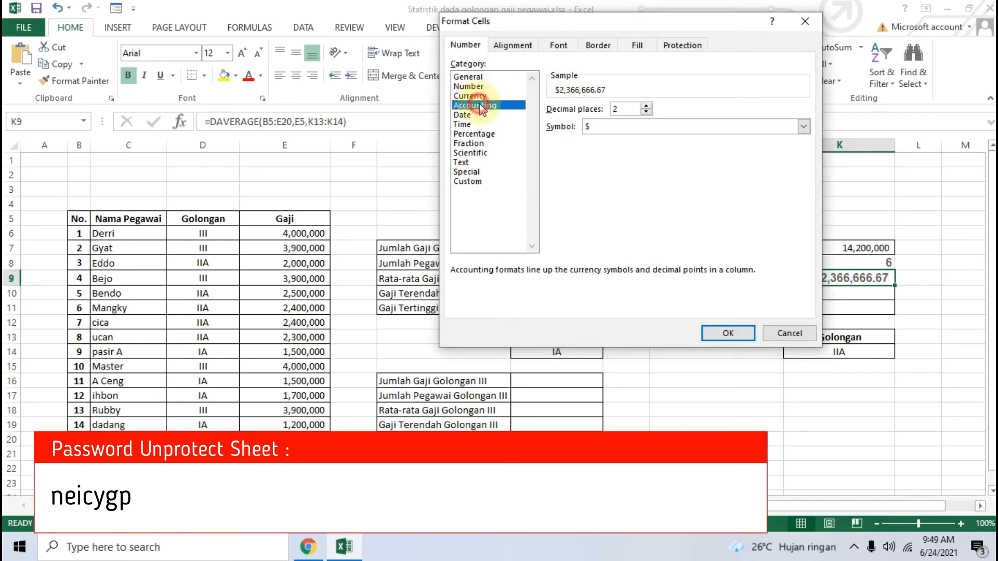
pyautogui.click(615, 126)
pyautogui.scroll(-3, 632, 180)
pyautogui.scroll(-10, 632, 182)
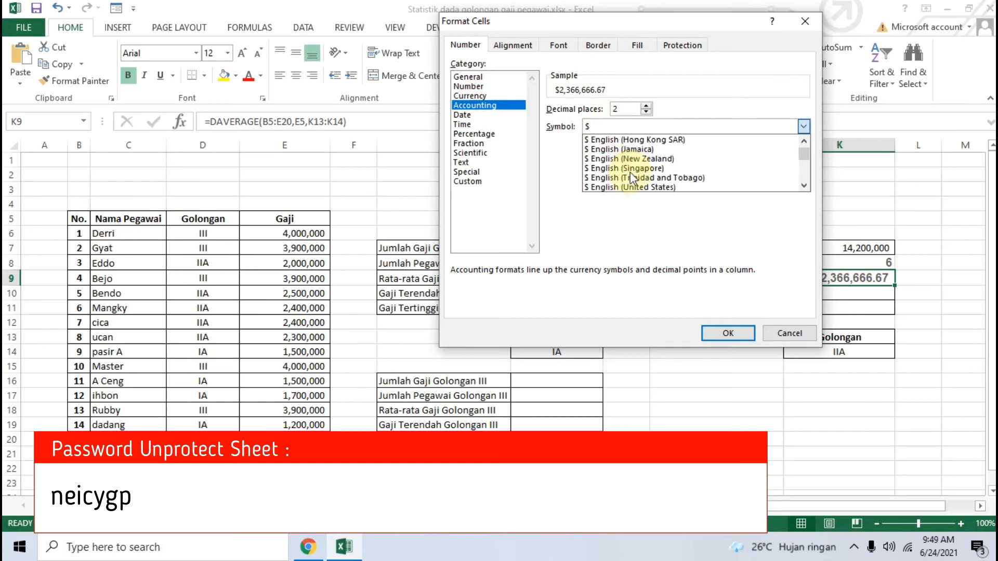
pyautogui.scroll(-4, 628, 168)
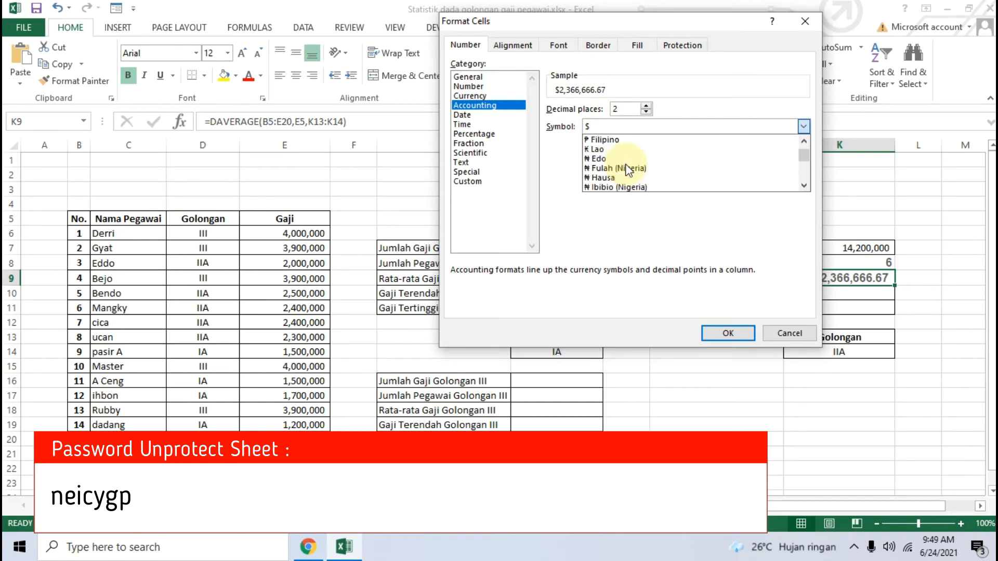
pyautogui.scroll(-6, 629, 169)
pyautogui.scroll(-10, 626, 165)
pyautogui.scroll(-10, 629, 167)
pyautogui.scroll(-10, 628, 164)
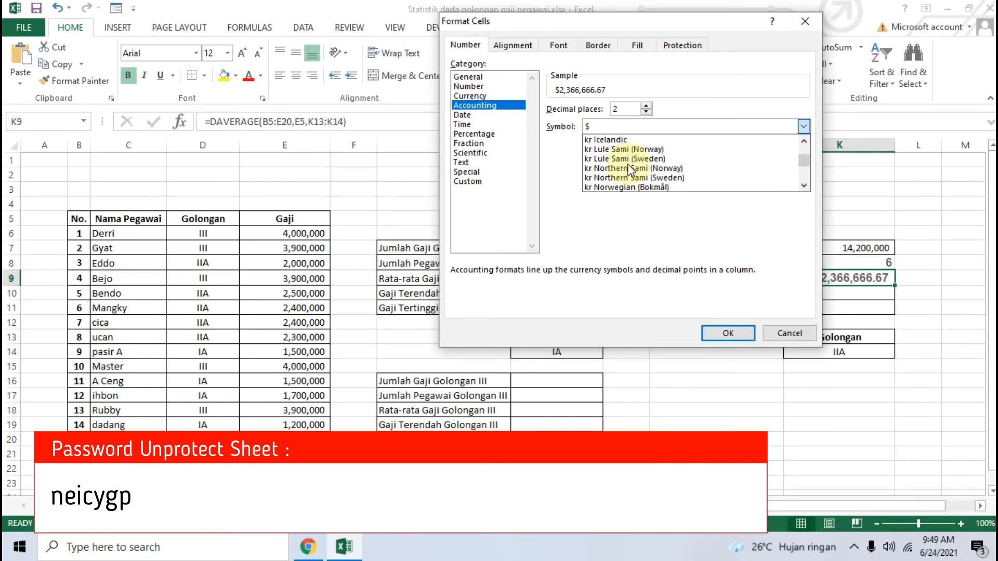
pyautogui.scroll(-10, 629, 168)
pyautogui.scroll(-3, 630, 170)
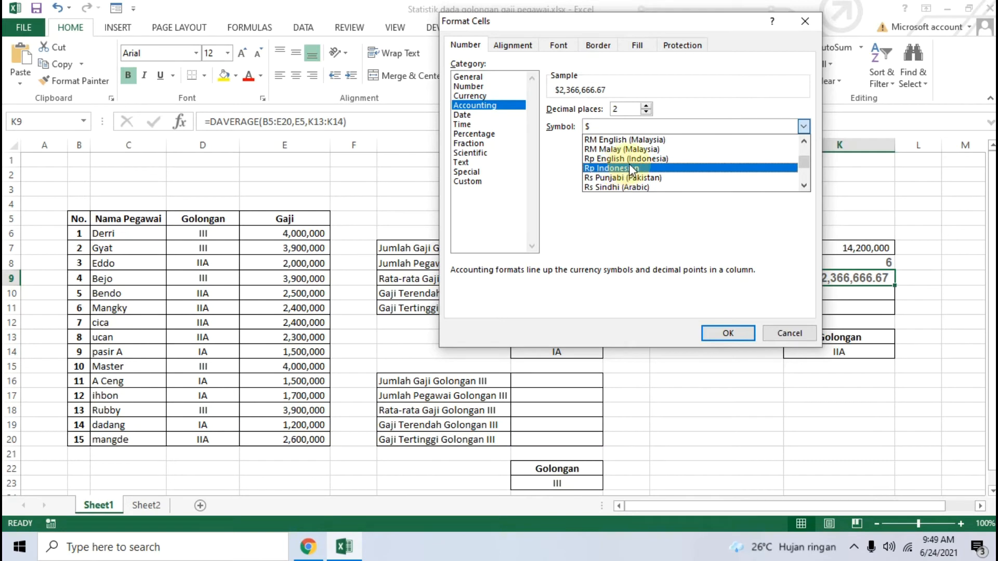
pyautogui.click(631, 169)
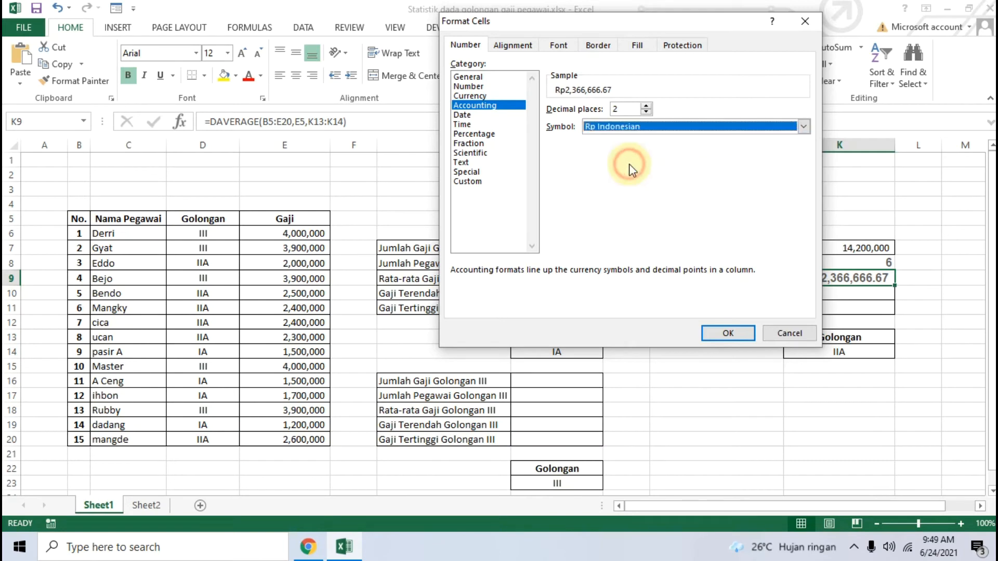
# Set the decimal places of cell K9's accounting format to 0 and apply the format.
pyautogui.click(645, 106)
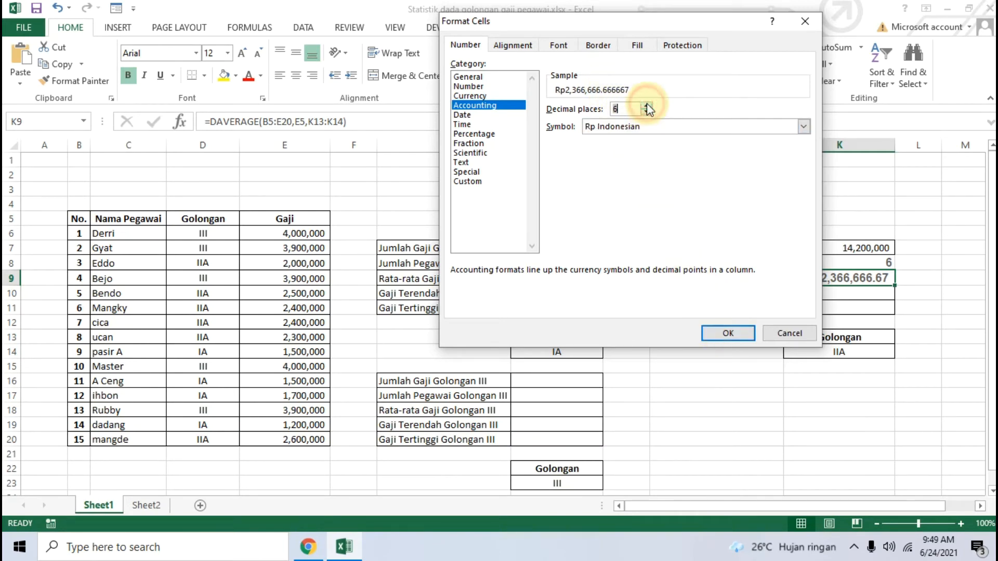
pyautogui.click(647, 112)
pyautogui.click(646, 112)
pyautogui.click(646, 112)
pyautogui.click(728, 333)
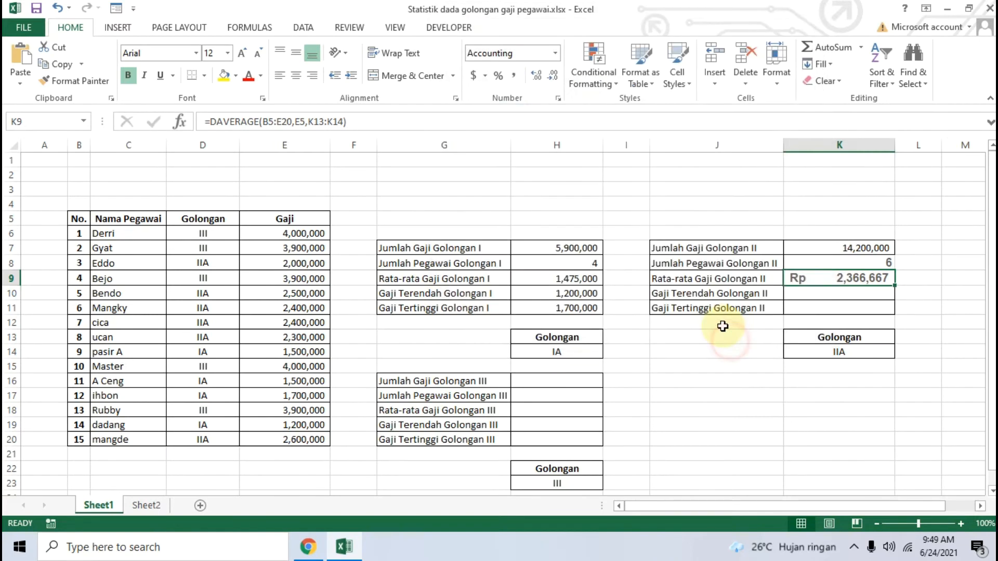
pyautogui.click(923, 265)
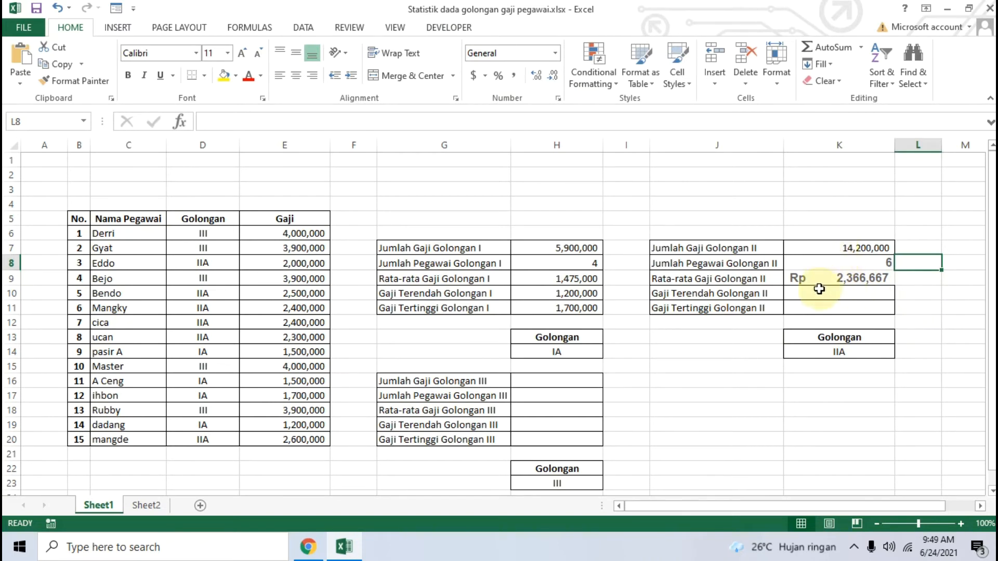
pyautogui.click(855, 251)
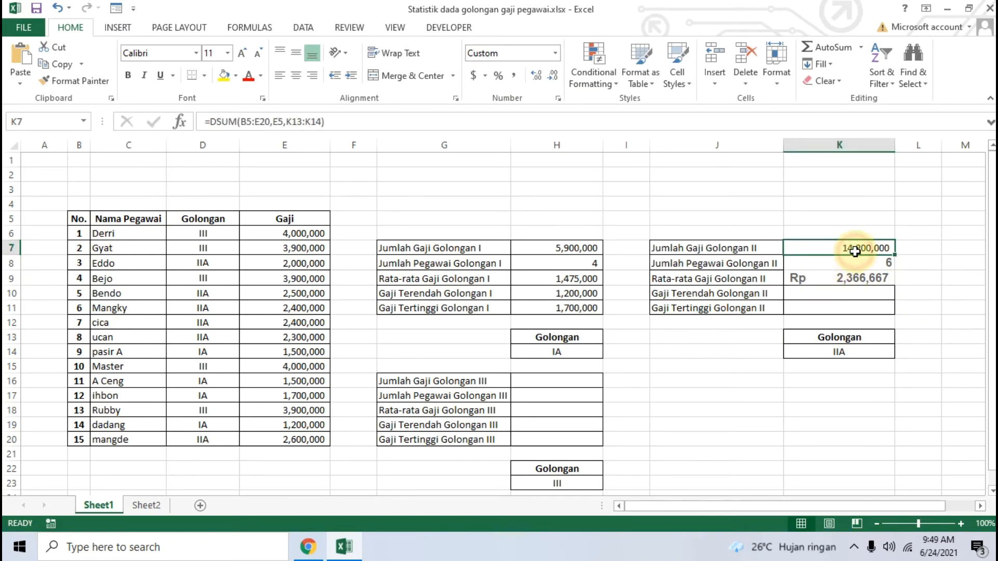
pyautogui.click(833, 295)
pyautogui.click(885, 249)
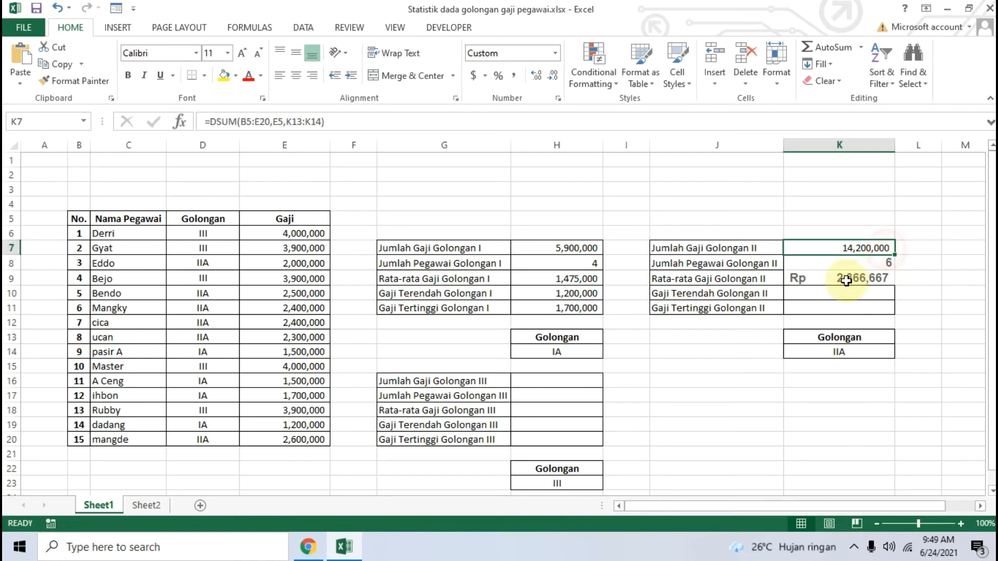
# Enter =DMIN(B5:E20,E5,K13:K14) in cell K10 for the lowest Golongan II salary.
pyautogui.click(821, 289)
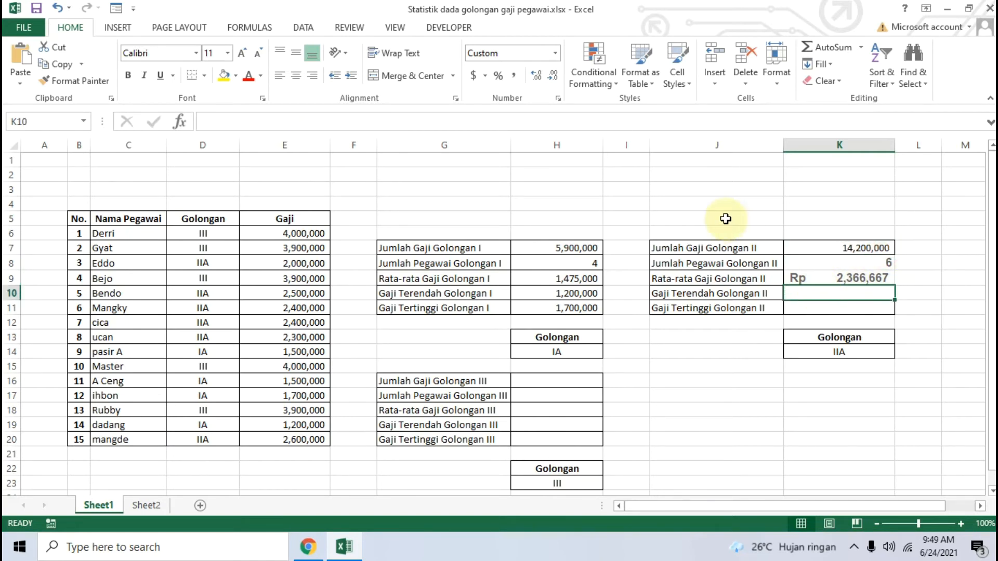
pyautogui.write('=')
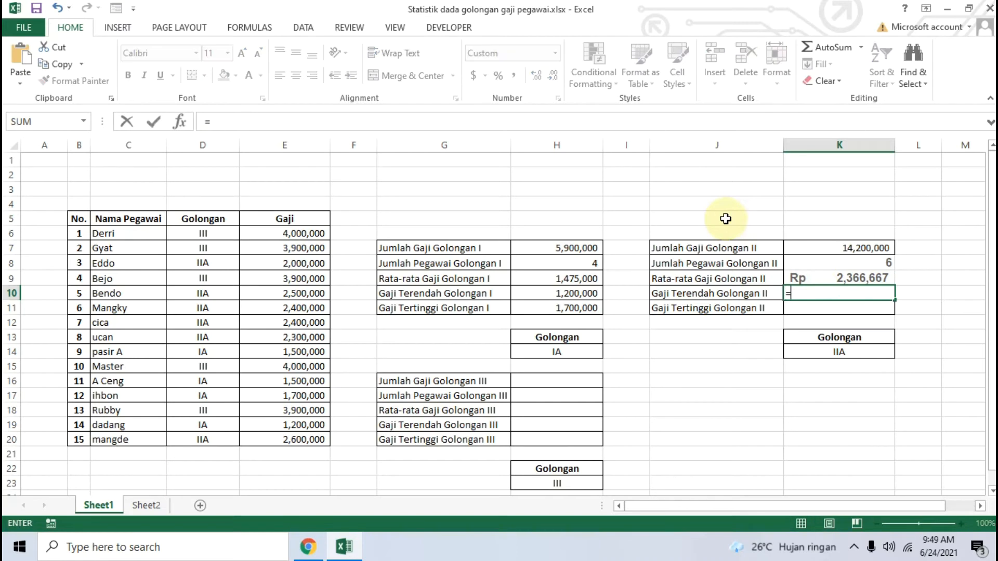
pyautogui.write('DMI')
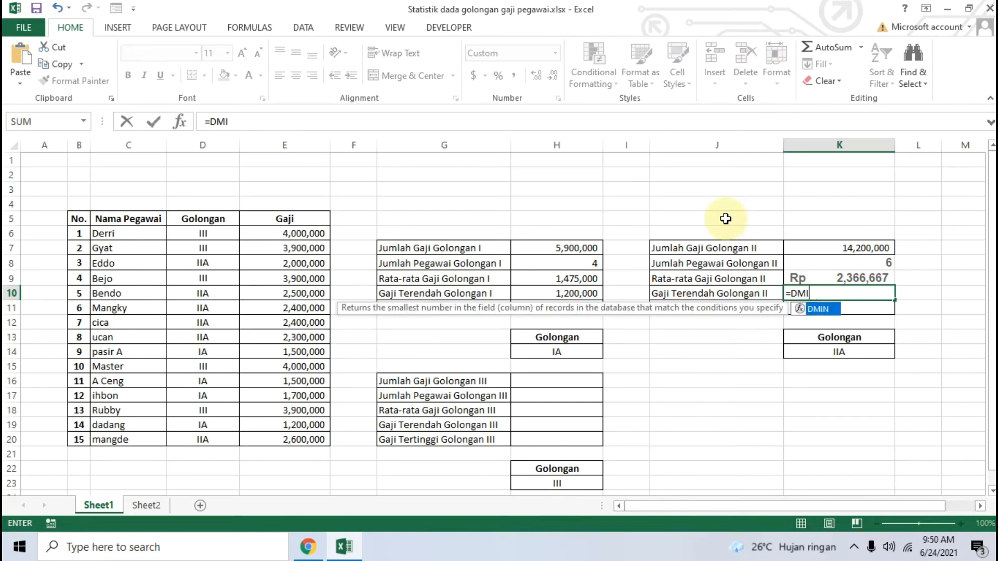
pyautogui.write('N(')
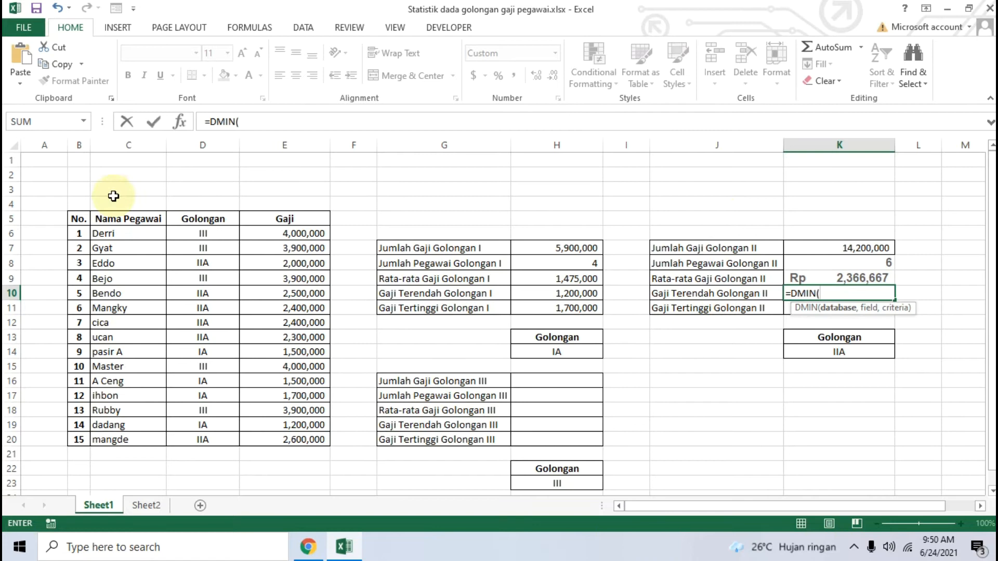
pyautogui.moveTo(79, 219); pyautogui.dragTo(297, 431)
pyautogui.write(',')
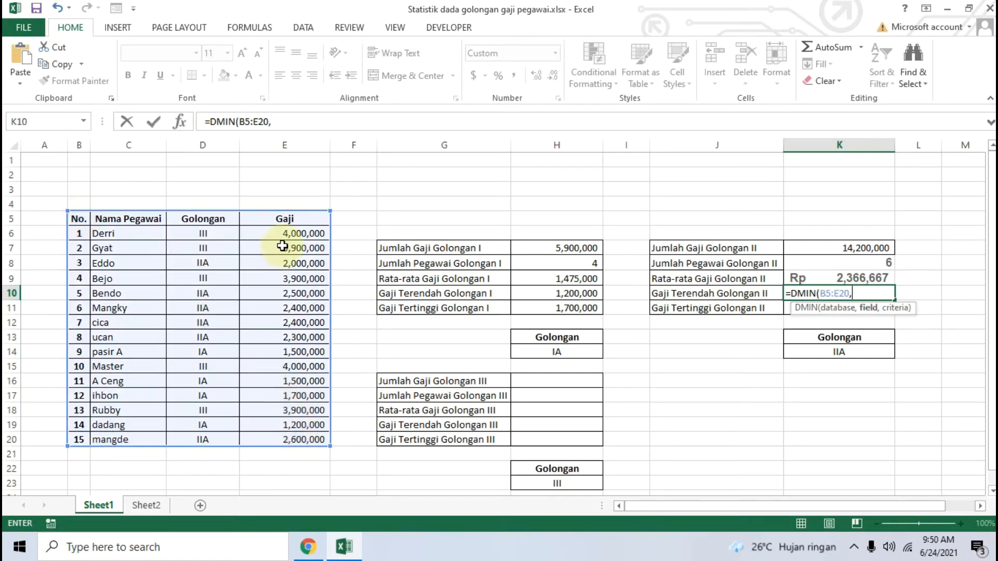
pyautogui.click(289, 220)
pyautogui.write(',')
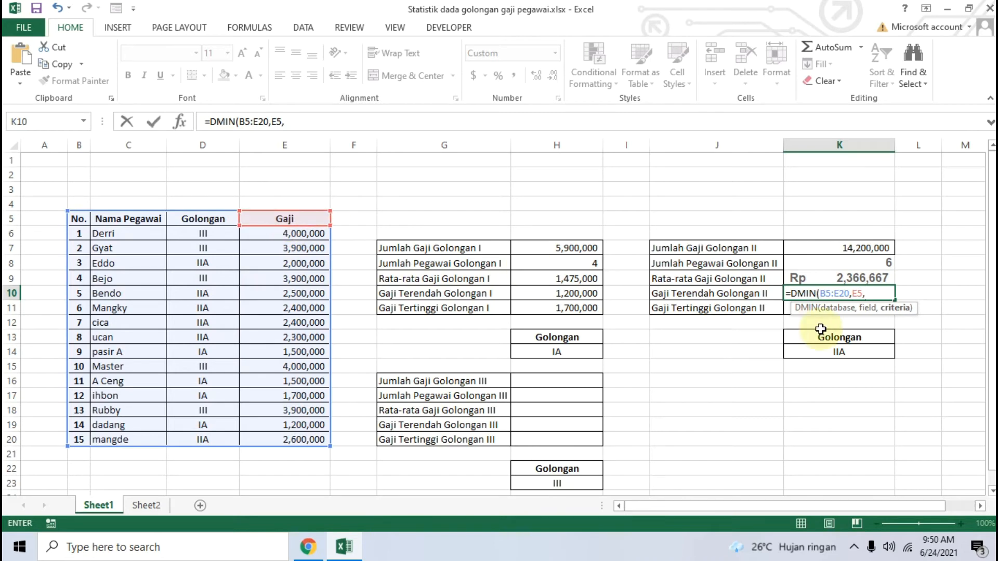
pyautogui.moveTo(847, 337); pyautogui.dragTo(846, 351)
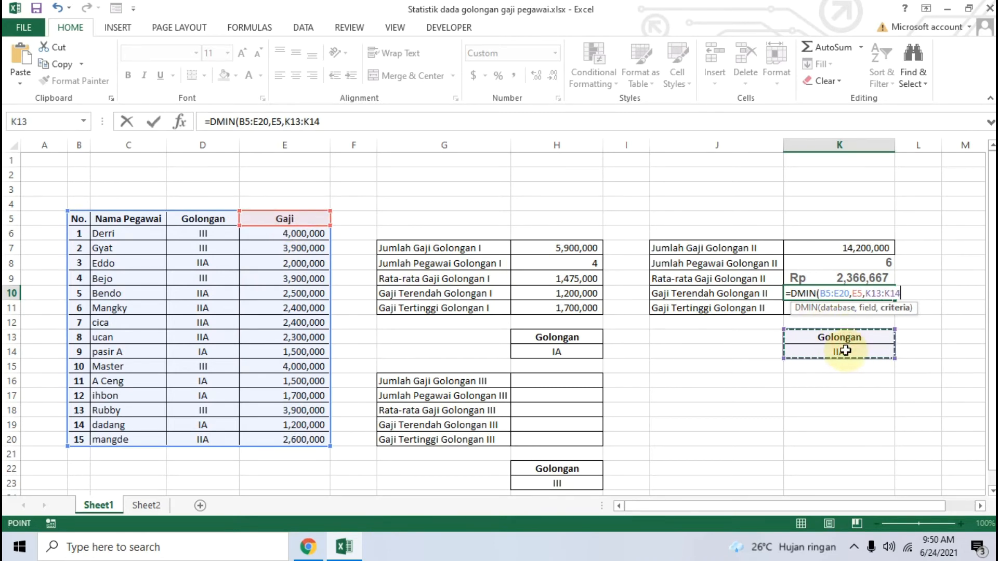
pyautogui.press('Return')
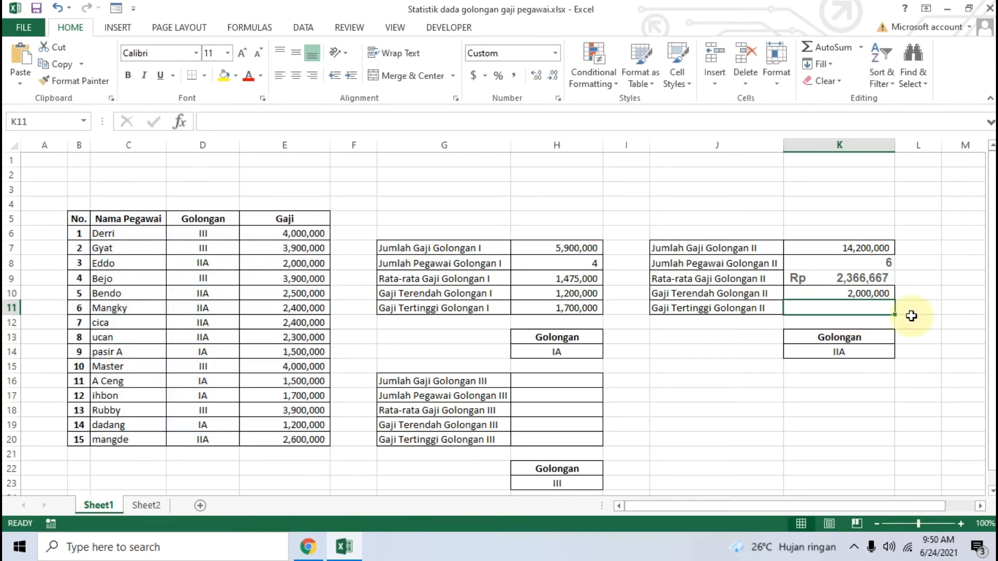
# Apply all borders to the Golongan II result cells K7:K11.
pyautogui.click(857, 275)
pyautogui.moveTo(852, 245); pyautogui.dragTo(847, 306)
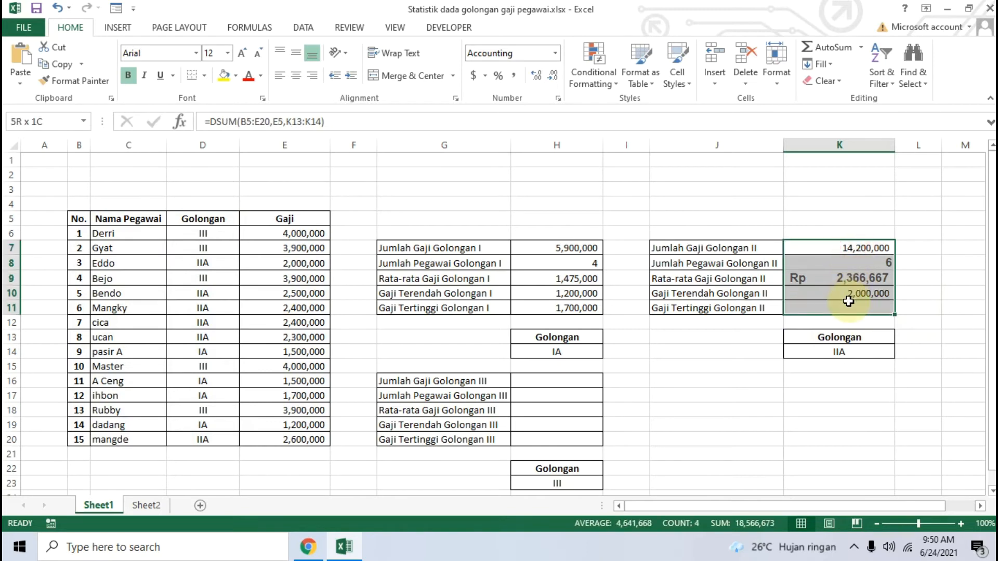
pyautogui.click(207, 75)
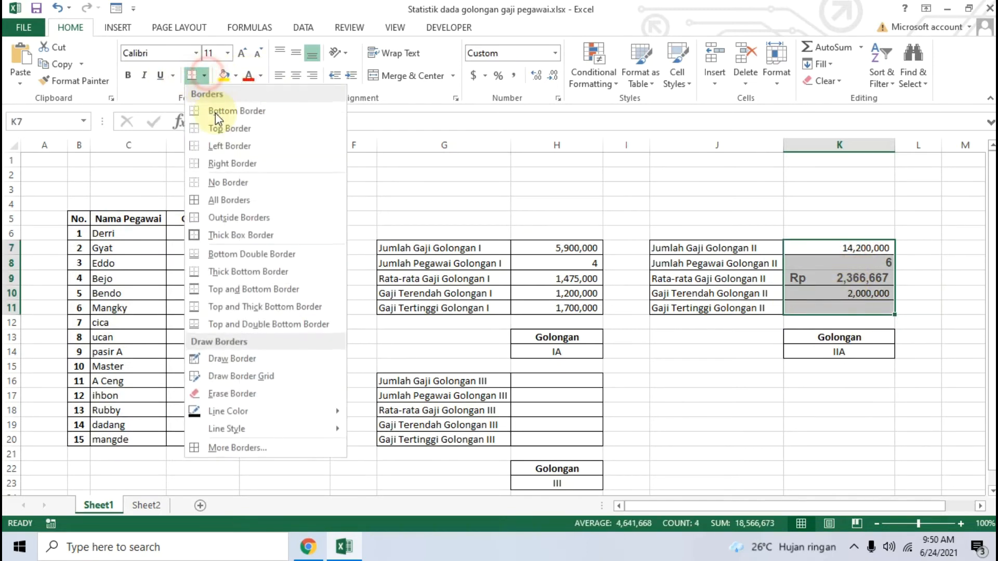
pyautogui.click(226, 195)
pyautogui.click(916, 307)
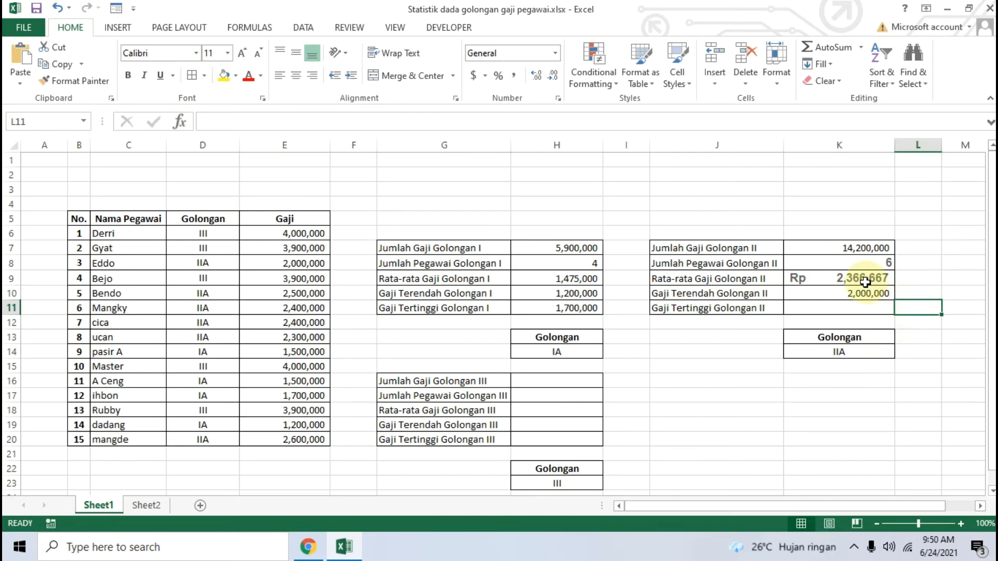
pyautogui.click(833, 394)
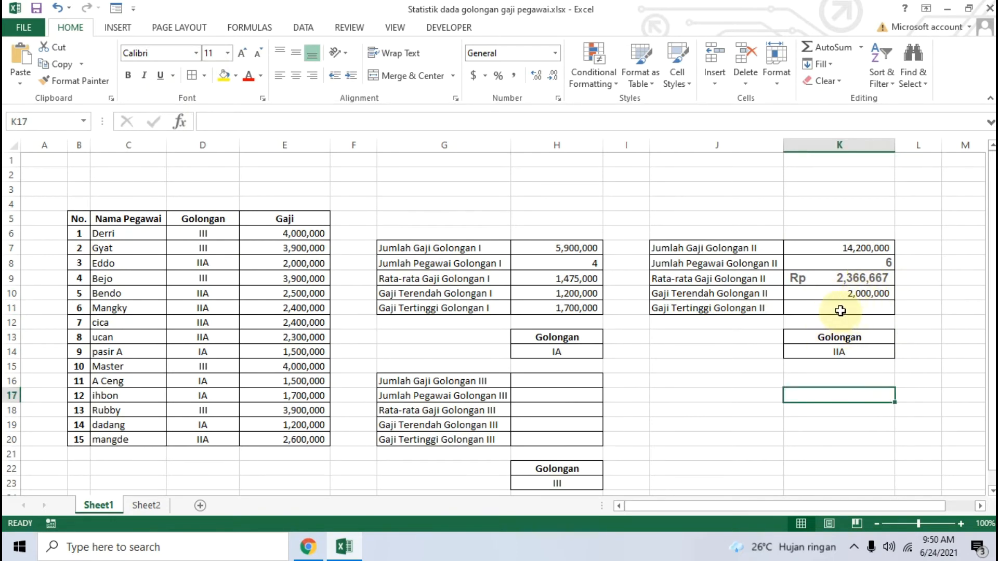
# Enter =DMAX(B5:E20,E5,K13:K14) in cell K11 for the highest Golongan II salary.
pyautogui.click(839, 309)
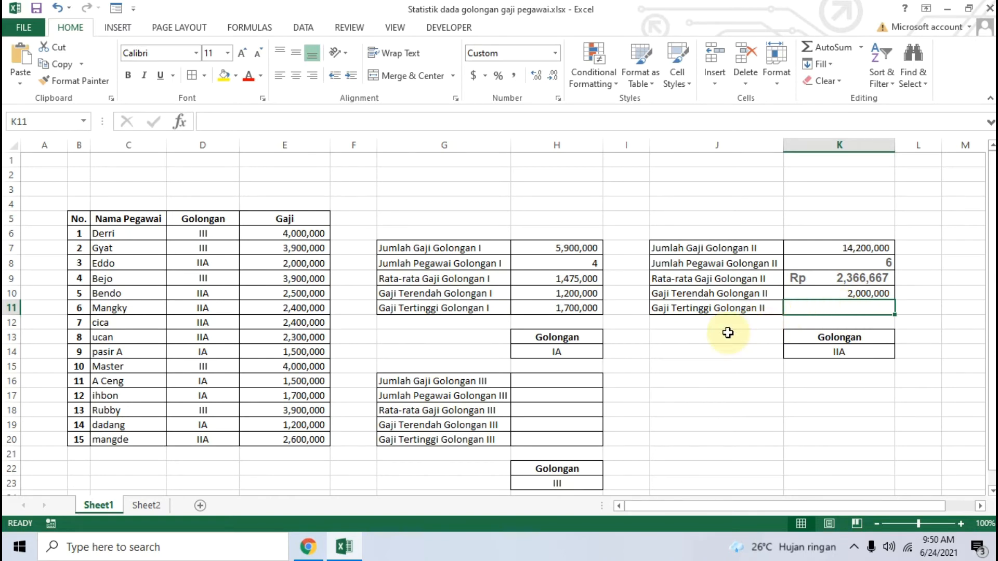
pyautogui.write('=')
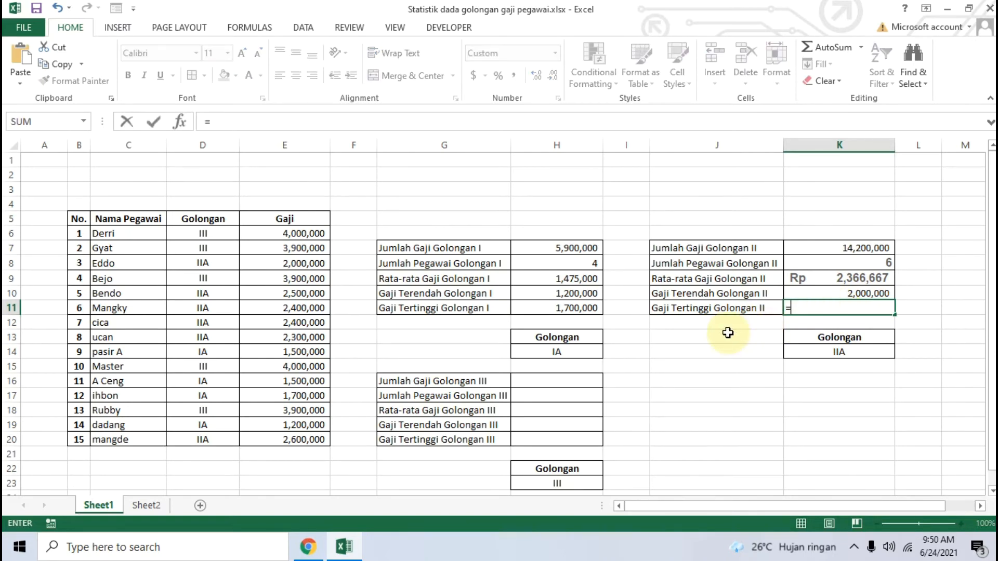
pyautogui.write('DMAX')
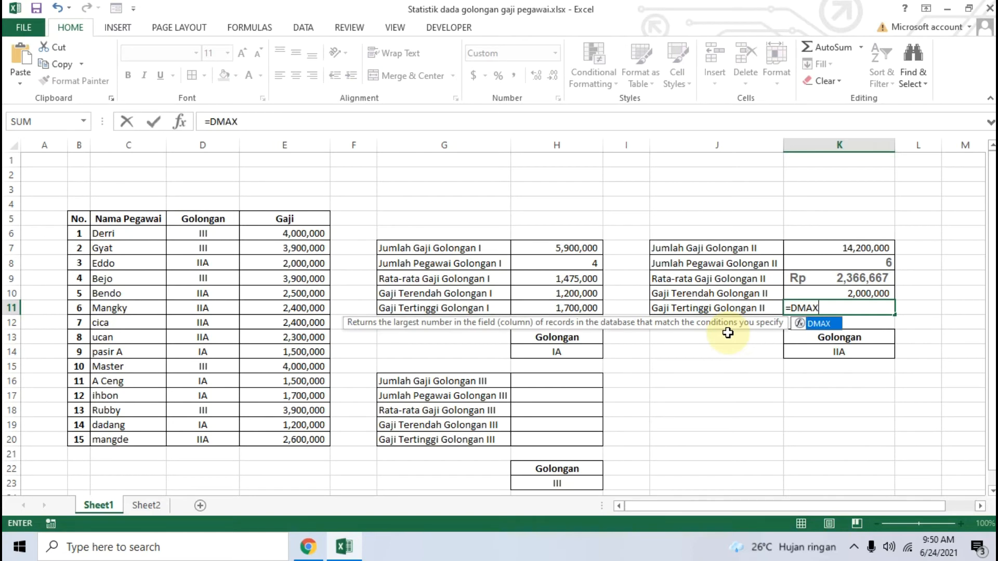
pyautogui.write('(')
pyautogui.moveTo(75, 218); pyautogui.dragTo(306, 434)
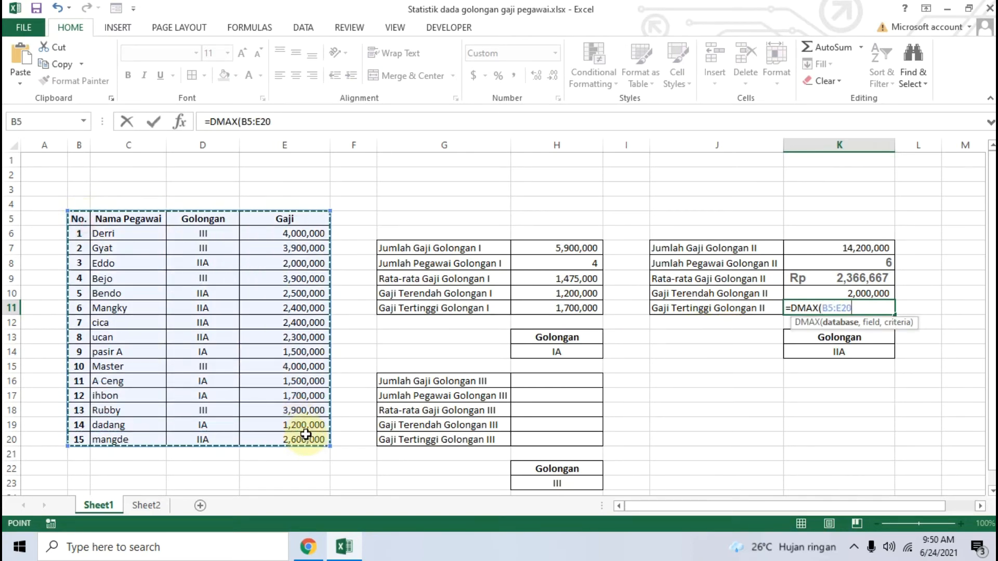
pyautogui.write(',')
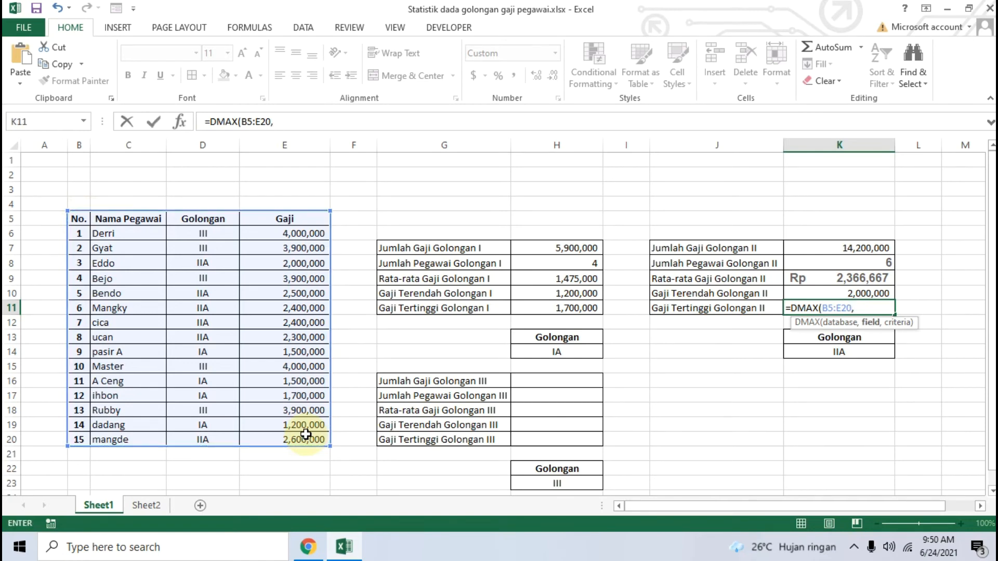
pyautogui.click(285, 220)
pyautogui.write(',')
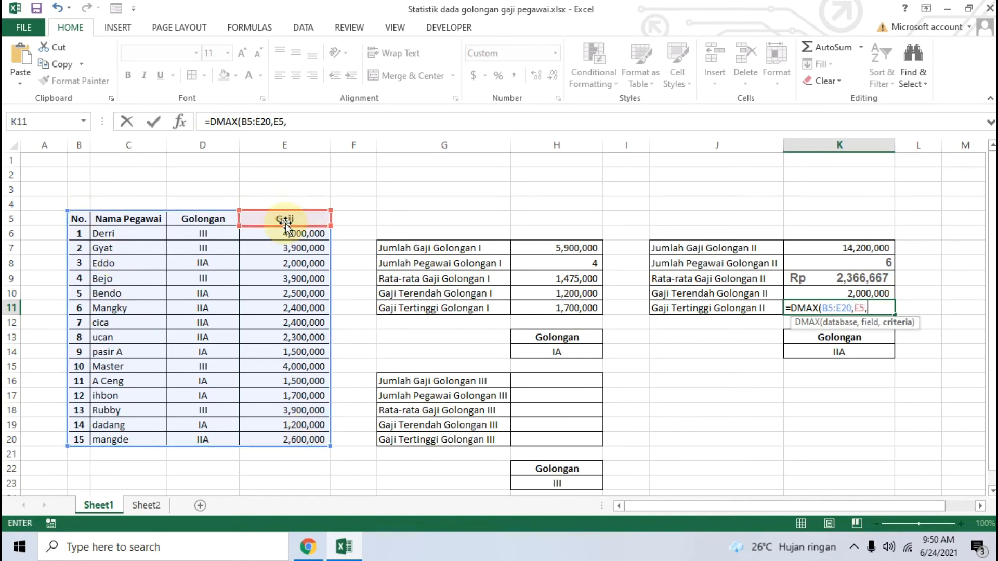
pyautogui.moveTo(819, 337); pyautogui.dragTo(826, 350)
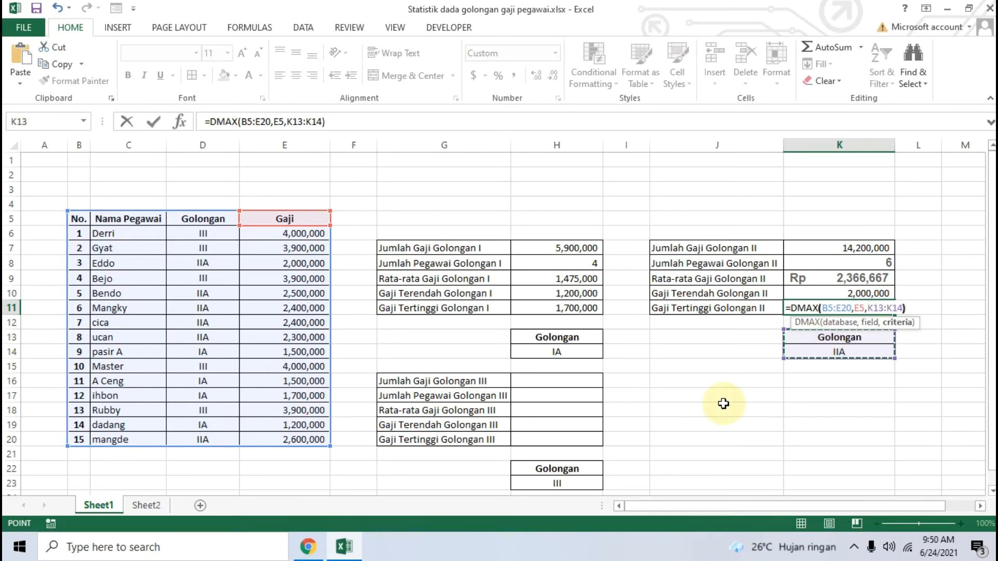
pyautogui.press('Return')
pyautogui.click(787, 379)
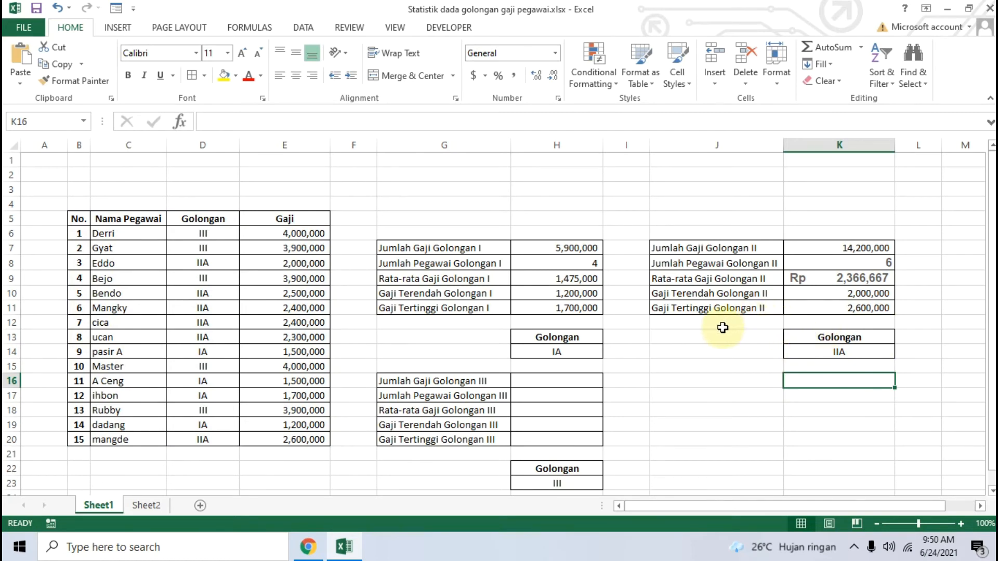
# Enter =DSUM(B5:E20,E5,H22:H23) in cell H16 for the total Golongan III salary.
pyautogui.scroll(-1, 712, 330)
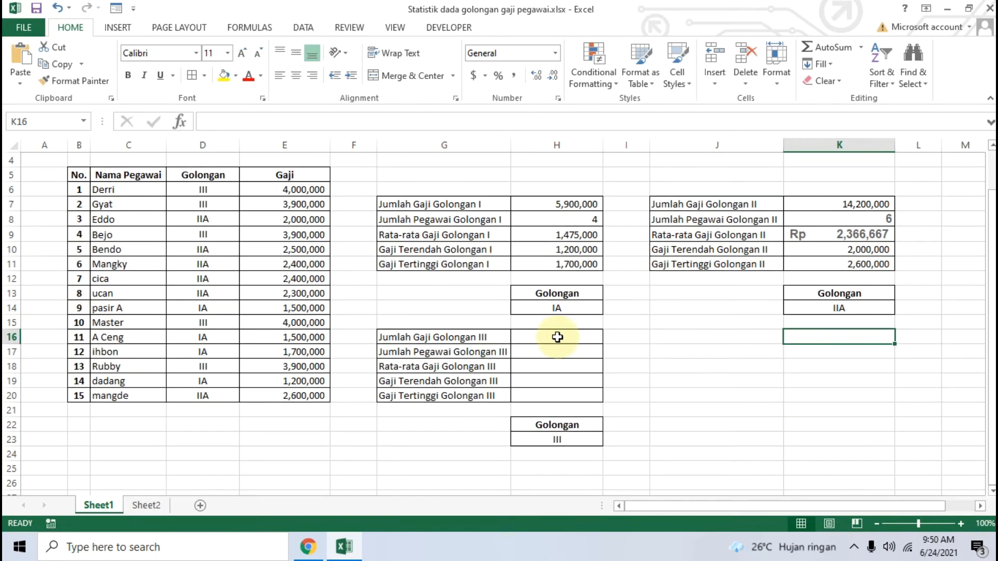
pyautogui.click(551, 336)
pyautogui.scroll(-1, 636, 336)
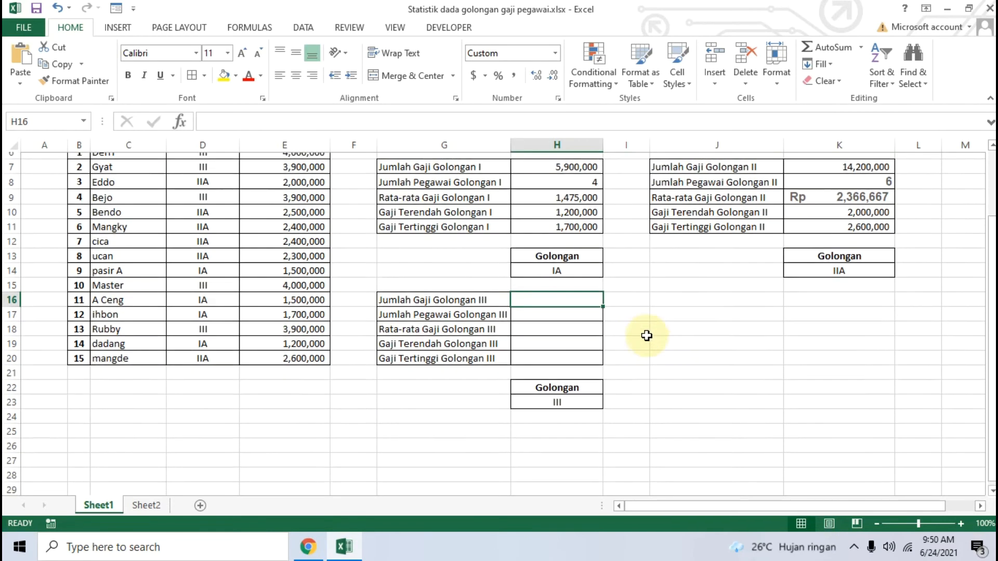
pyautogui.scroll(1, 645, 335)
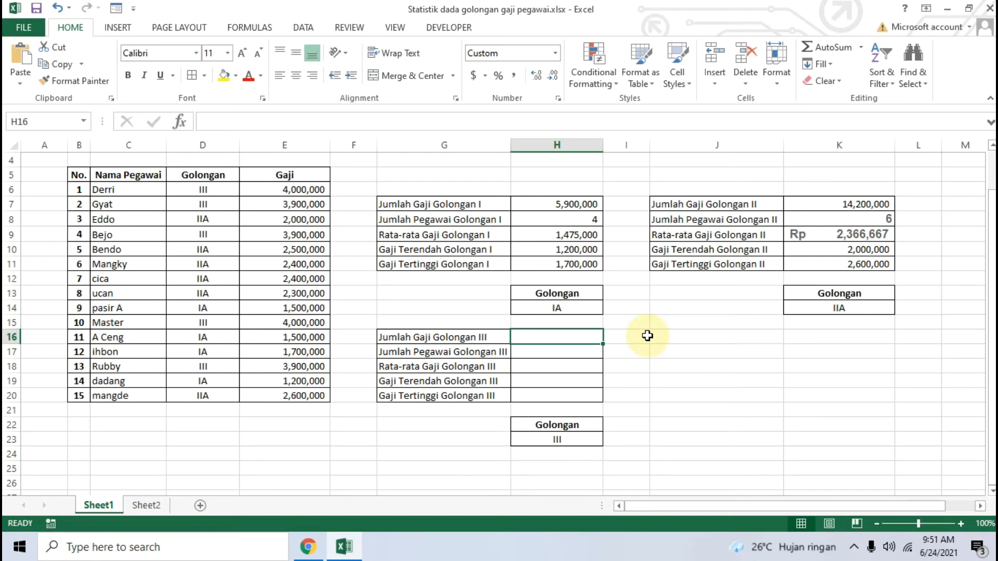
pyautogui.write('=DSUM')
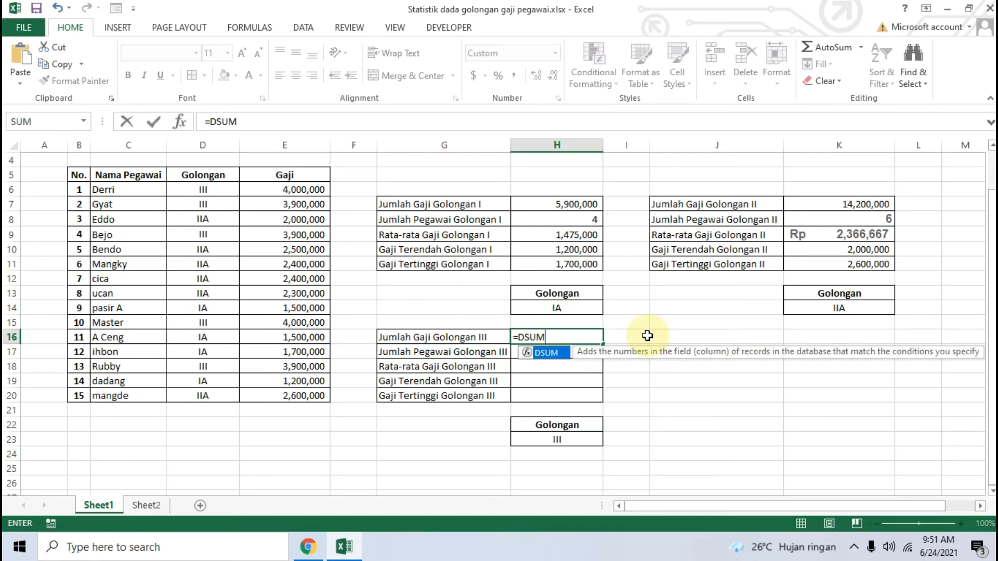
pyautogui.write('(')
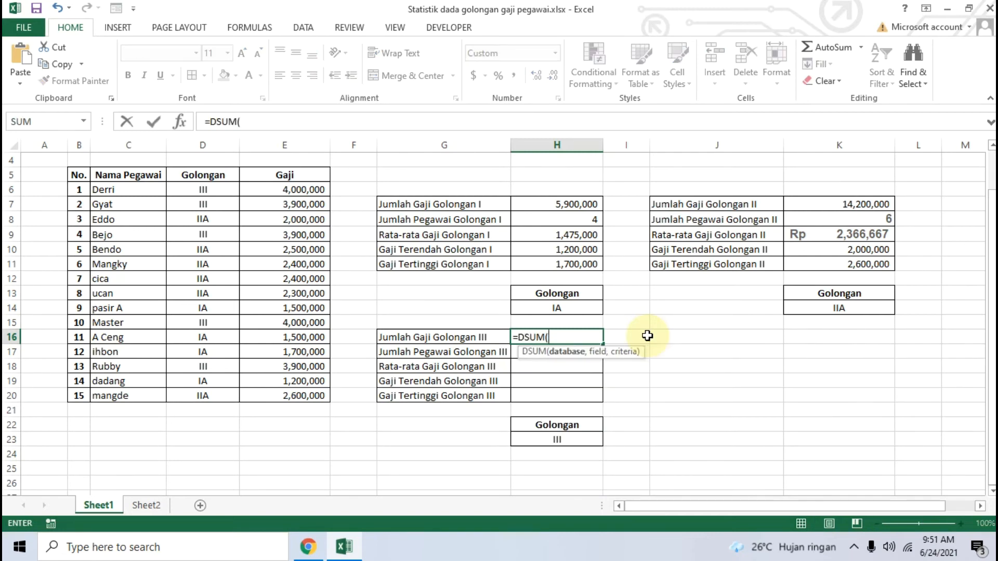
pyautogui.moveTo(79, 175); pyautogui.dragTo(308, 395)
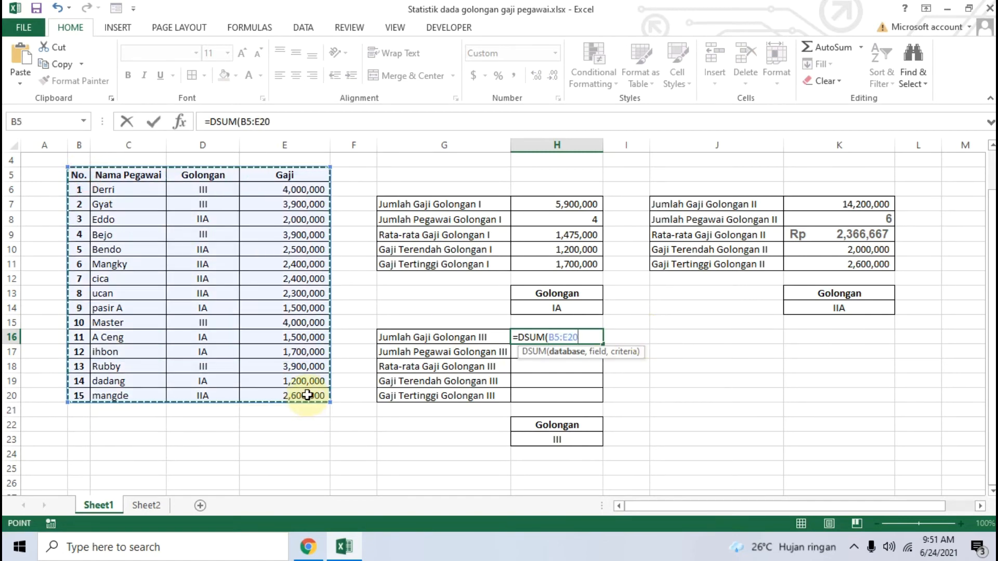
pyautogui.write(',')
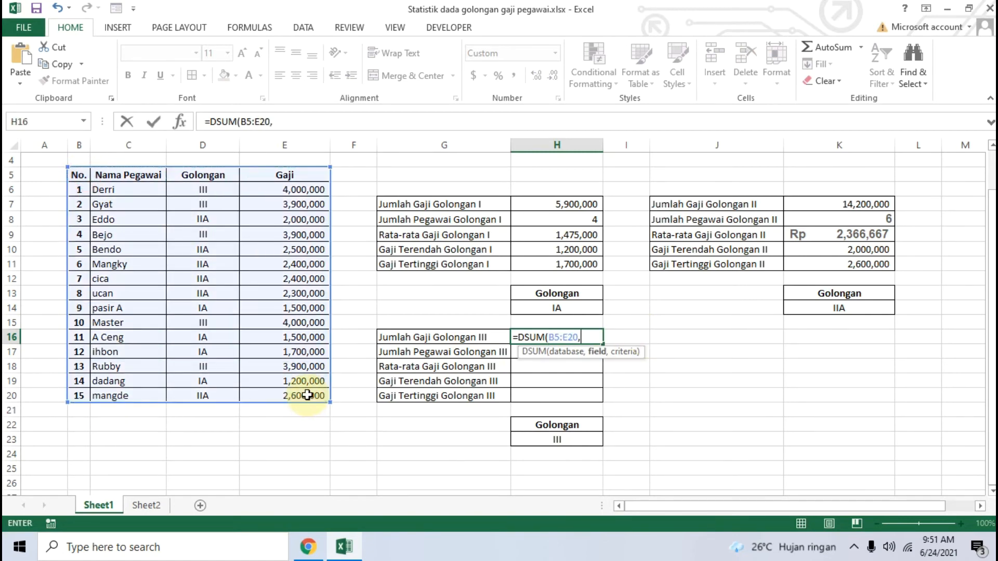
pyautogui.click(291, 175)
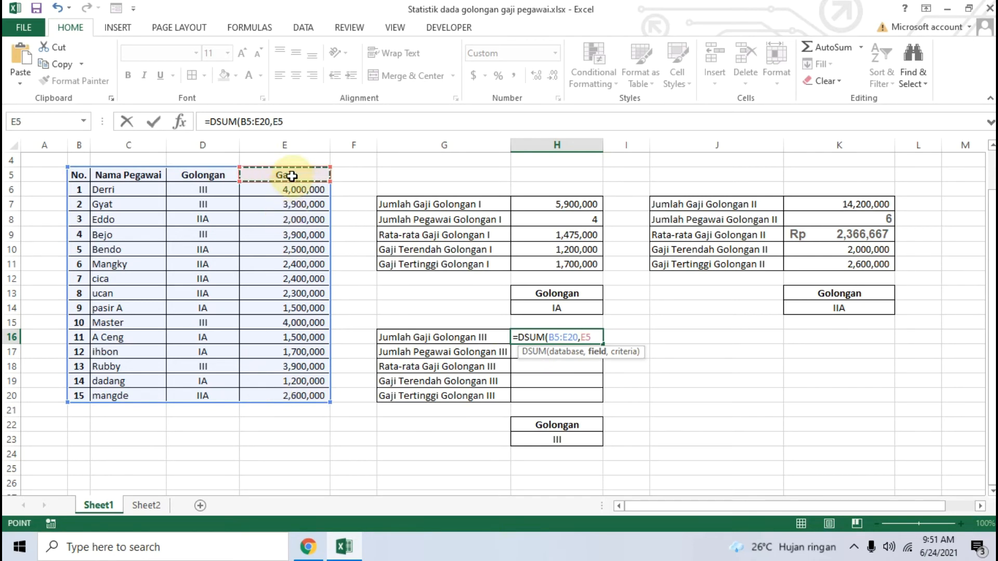
pyautogui.write(',')
pyautogui.click(556, 427)
pyautogui.moveTo(557, 427); pyautogui.dragTo(557, 439)
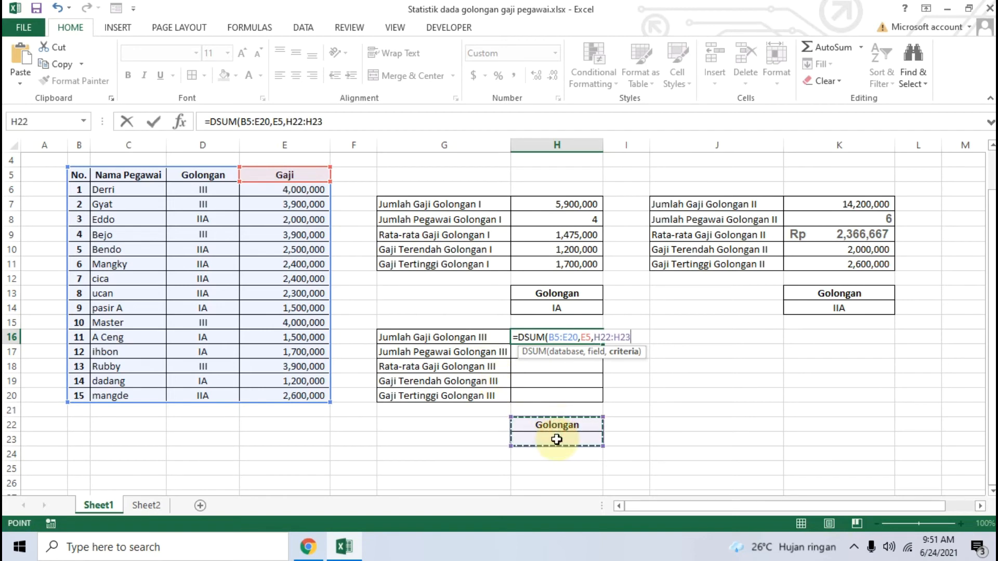
pyautogui.press('Return')
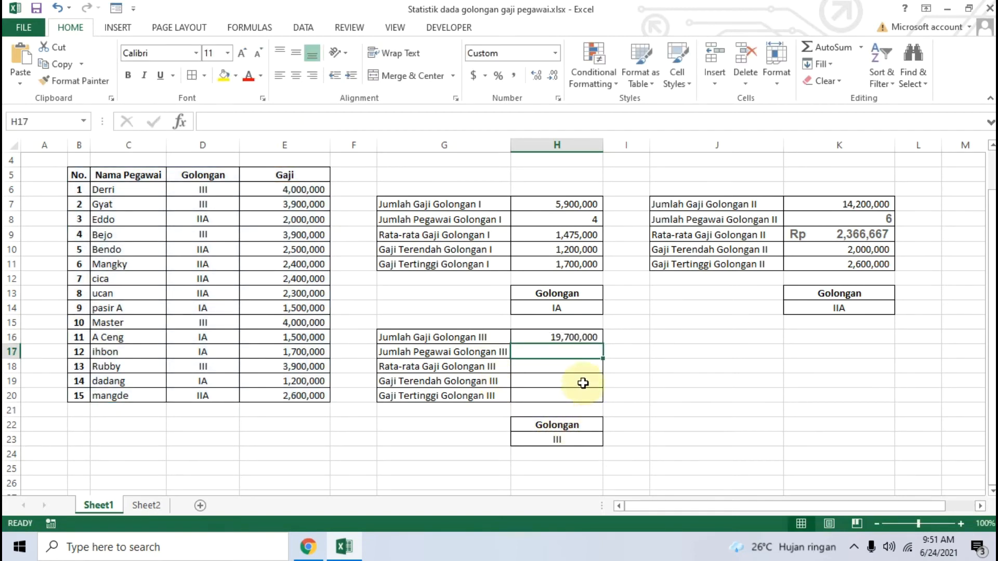
# Consult the web tutorial in Chrome, and enter =DCOUNT(B5:E20,E5,H22:H23) in Excel cell H17 for the number of Golongan III employees.
pyautogui.click(319, 552)
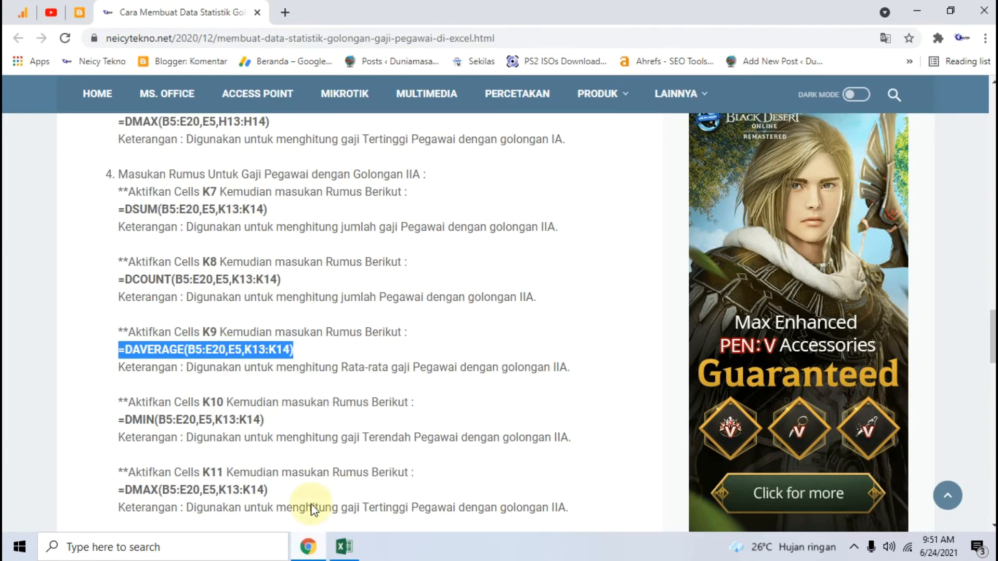
pyautogui.scroll(-7, 270, 367)
pyautogui.moveTo(125, 282); pyautogui.dragTo(283, 283)
pyautogui.click(344, 547)
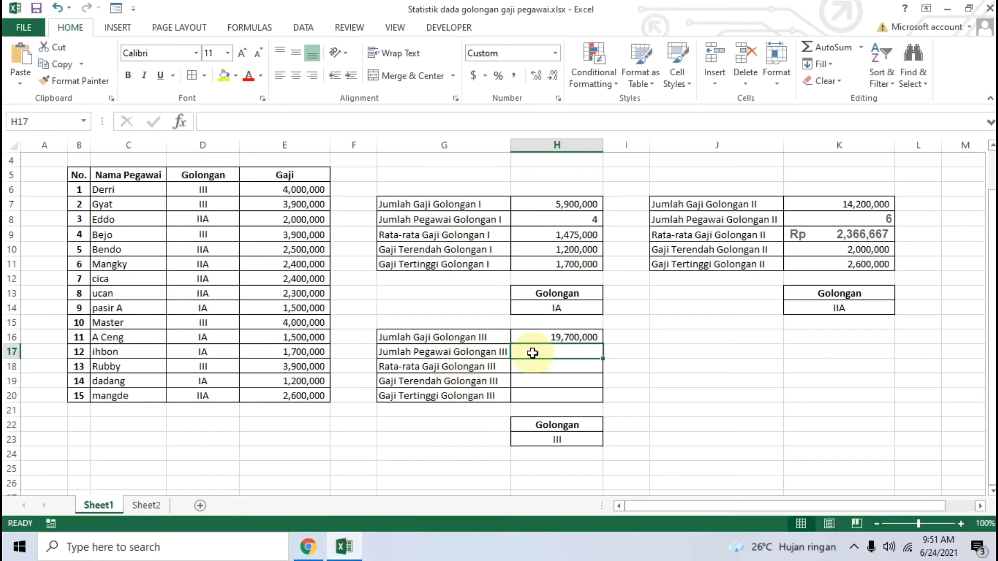
pyautogui.write('=DCO')
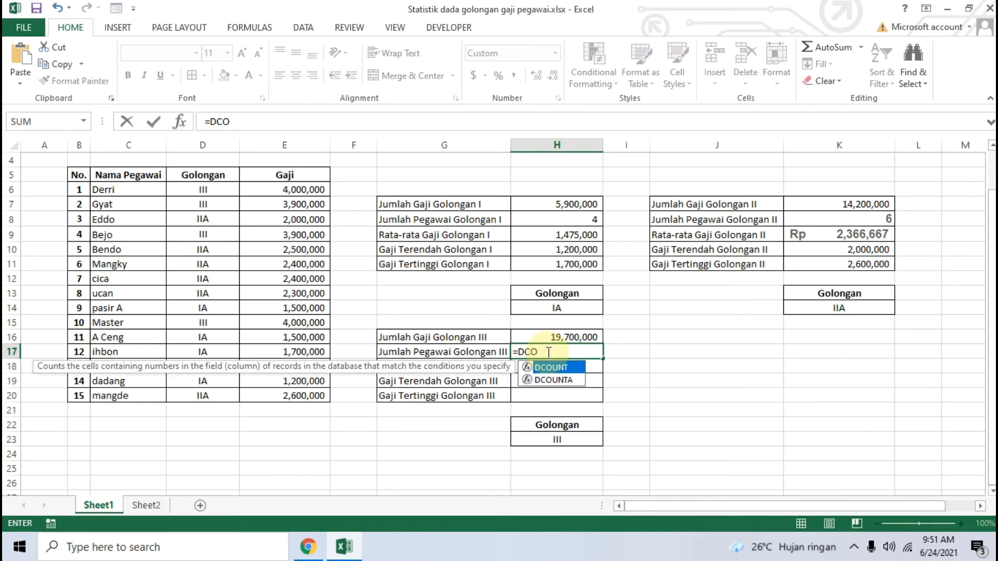
pyautogui.write('UNT(')
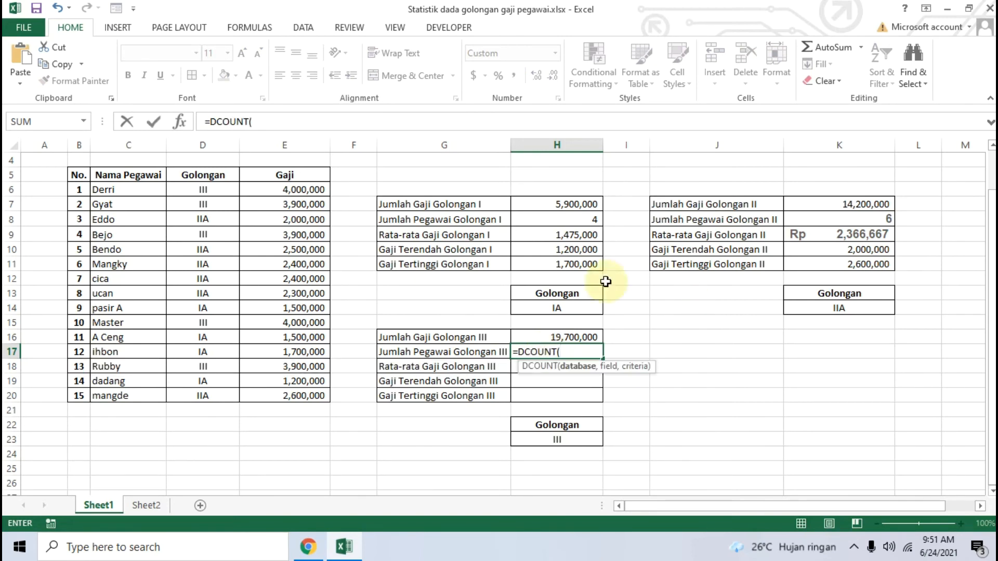
pyautogui.moveTo(79, 175); pyautogui.dragTo(296, 394)
pyautogui.write(',')
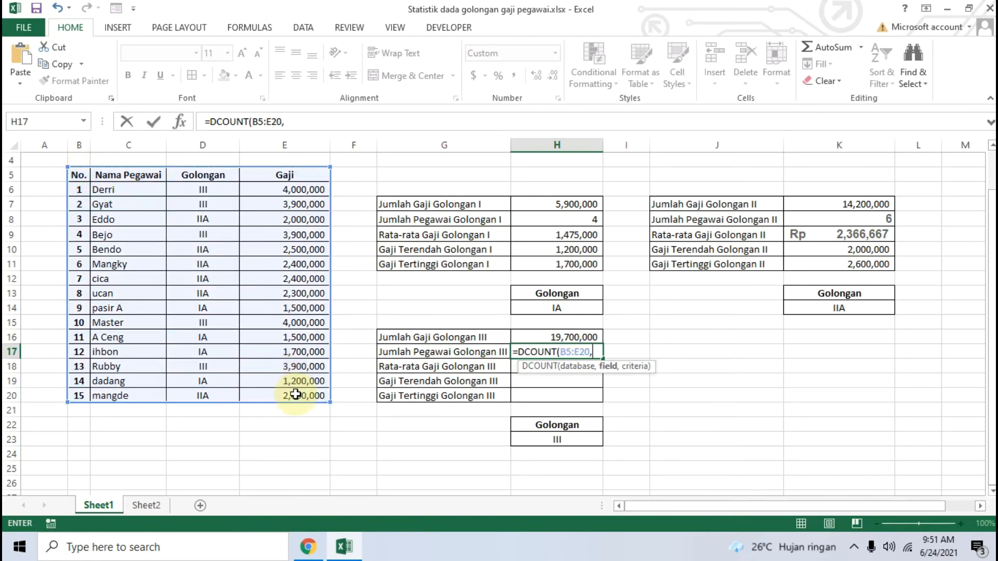
pyautogui.click(309, 175)
pyautogui.write(',')
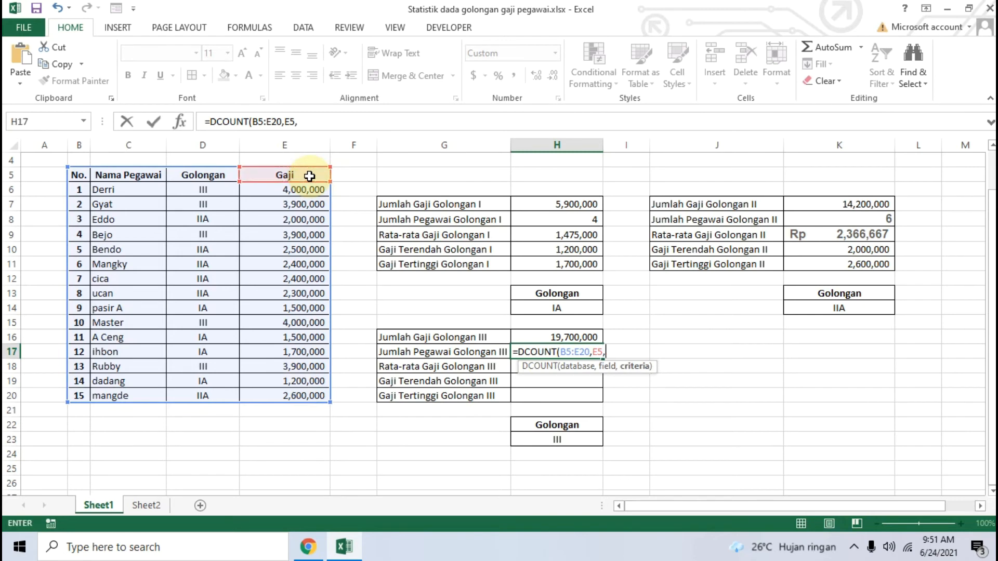
pyautogui.moveTo(557, 426); pyautogui.dragTo(559, 437)
pyautogui.write(')')
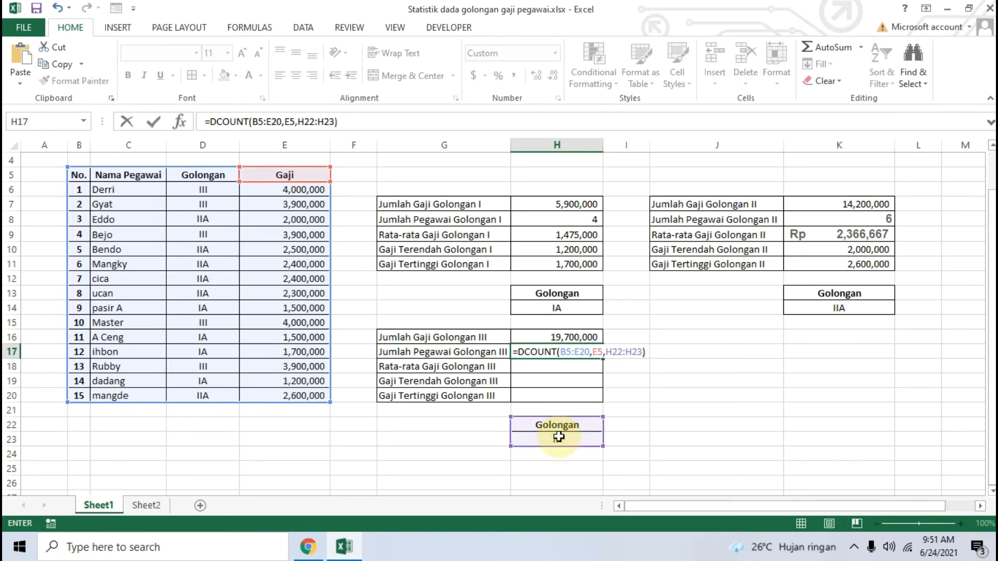
pyautogui.press('Return')
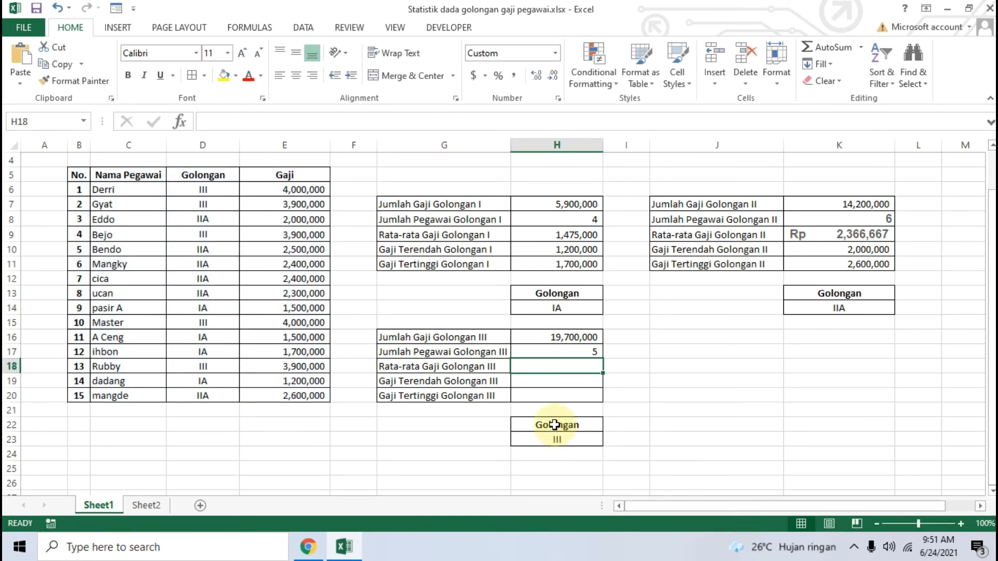
pyautogui.write('DAVERAGE')
pyautogui.press('Left')
pyautogui.press('Left')
pyautogui.press('Left')
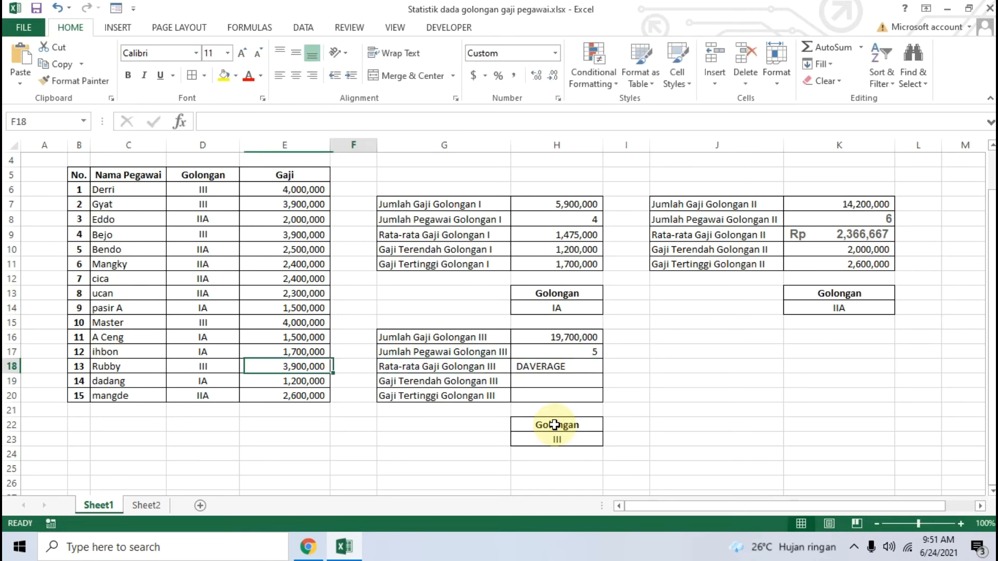
pyautogui.press('Right')
pyautogui.press('Right')
pyautogui.press('Right')
# Enter =DAVERAGE(B5:E20,E5,H22:H23) in cell H18 for the average Golongan III salary.
pyautogui.write('=')
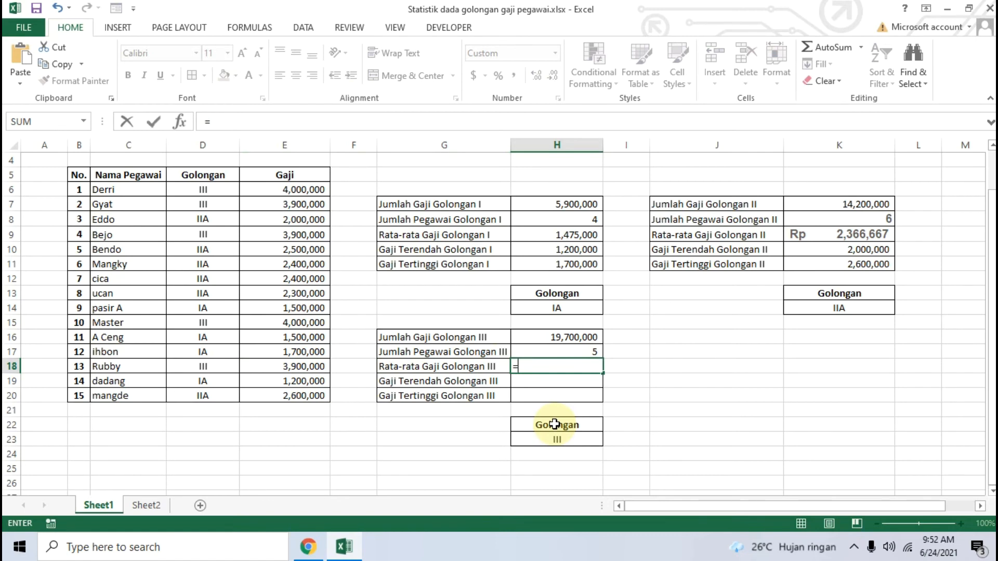
pyautogui.write('DAVERAGE')
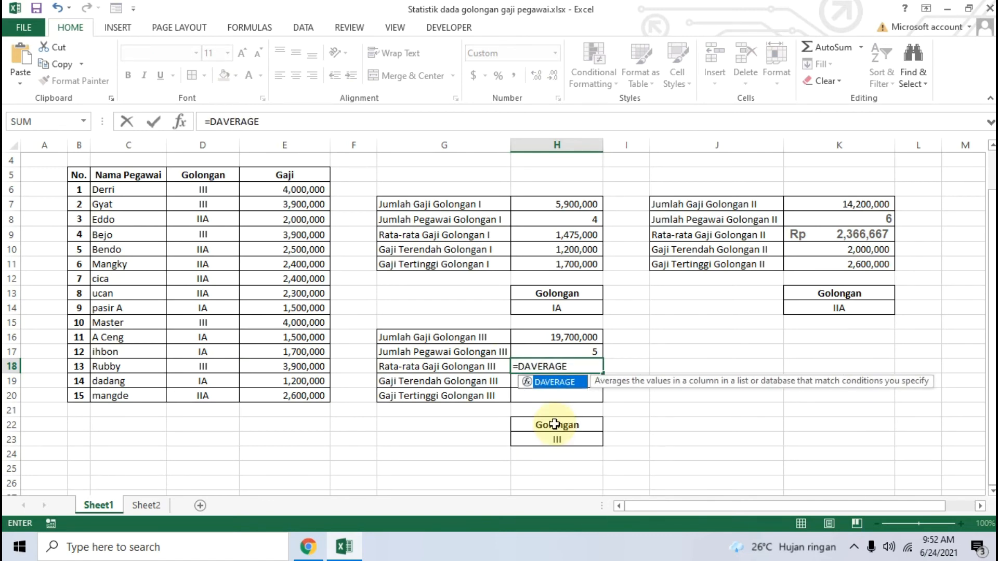
pyautogui.write('(')
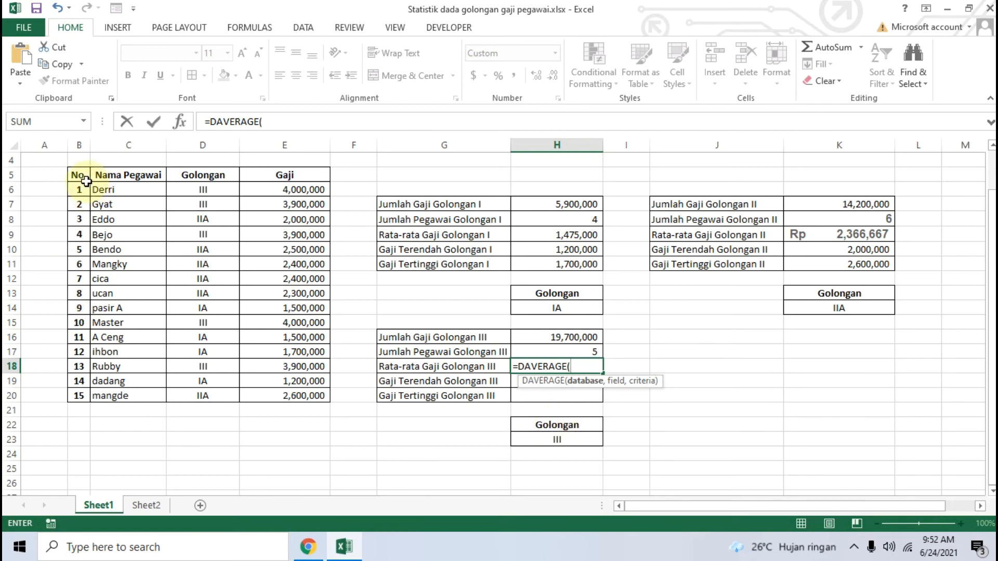
pyautogui.moveTo(79, 175); pyautogui.dragTo(300, 396)
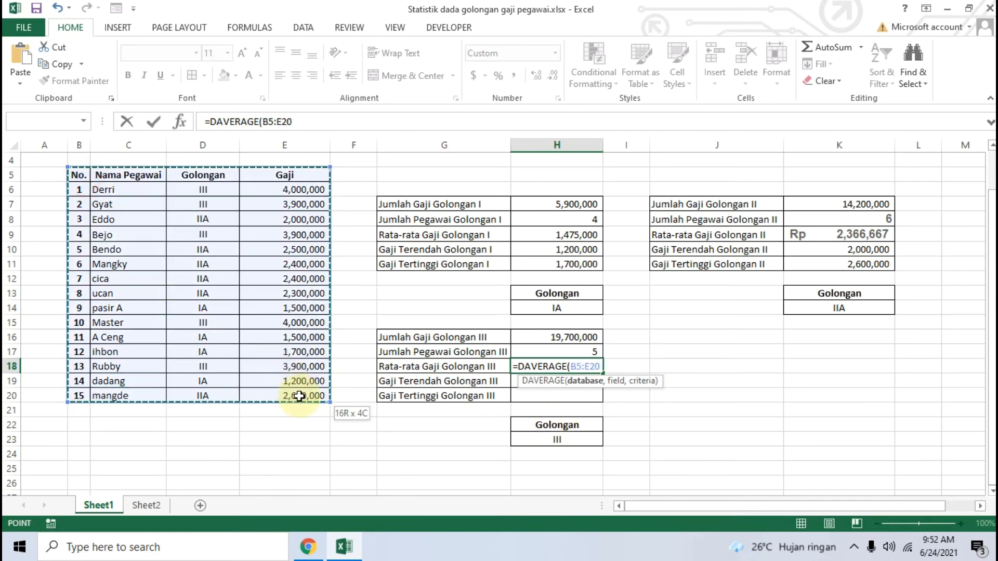
pyautogui.write(',')
pyautogui.click(297, 178)
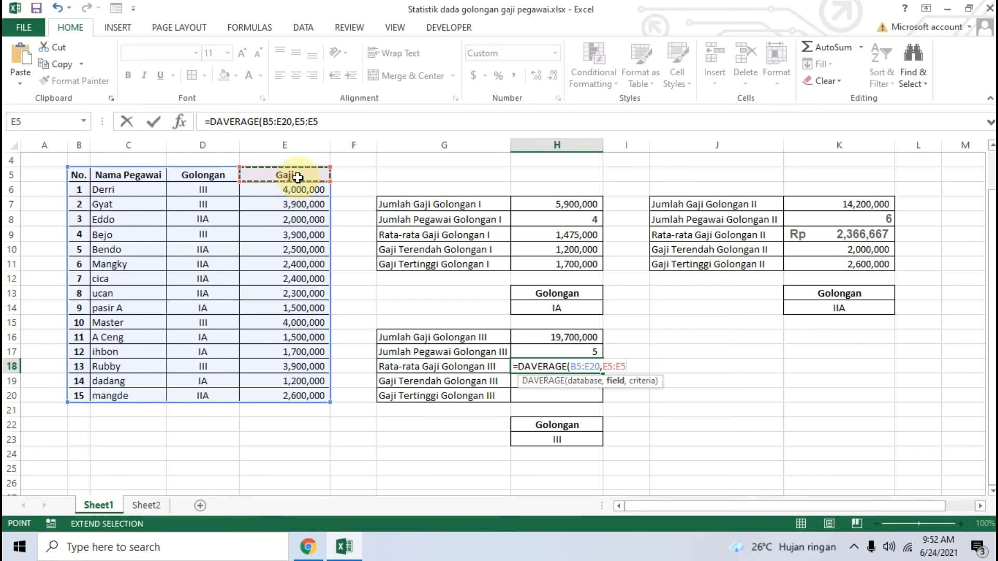
pyautogui.write(':E')
pyautogui.press('BackSpace')
pyautogui.press('BackSpace')
pyautogui.write(',')
pyautogui.moveTo(521, 424); pyautogui.dragTo(541, 439)
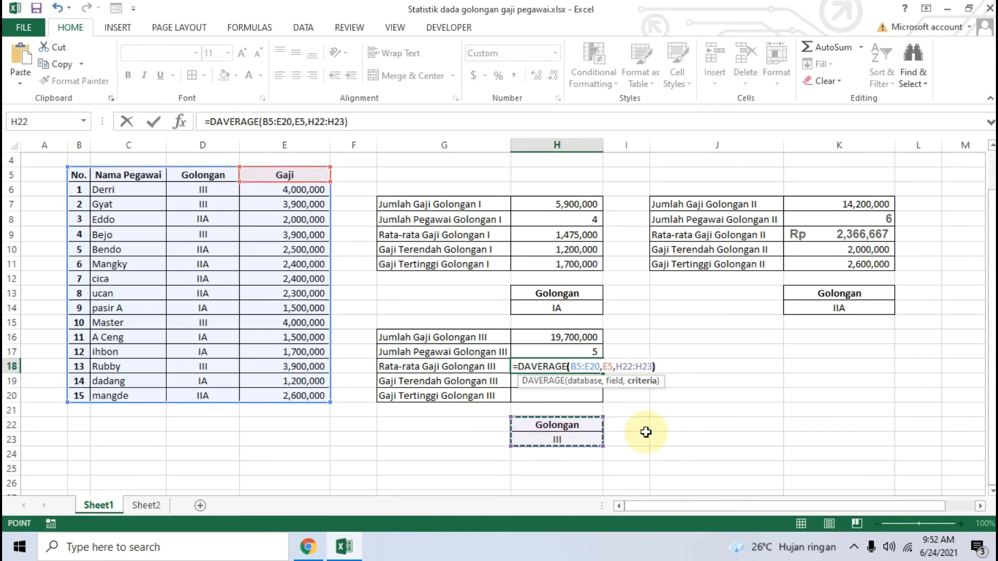
pyautogui.press('Return')
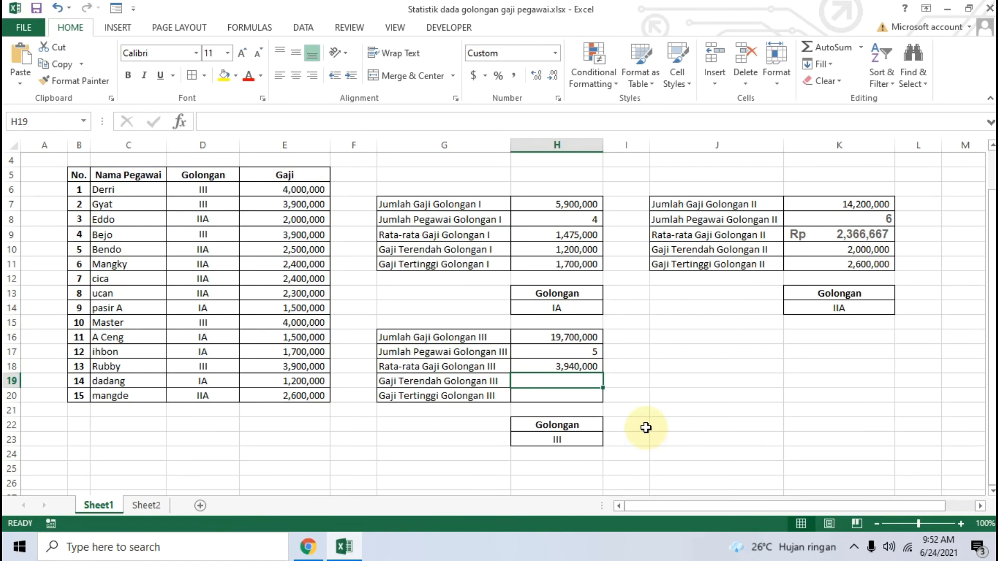
# Enter =DMIN(B5:E20,E5,H22:H23) in cell H19 for the lowest Golongan III salary.
pyautogui.write('=')
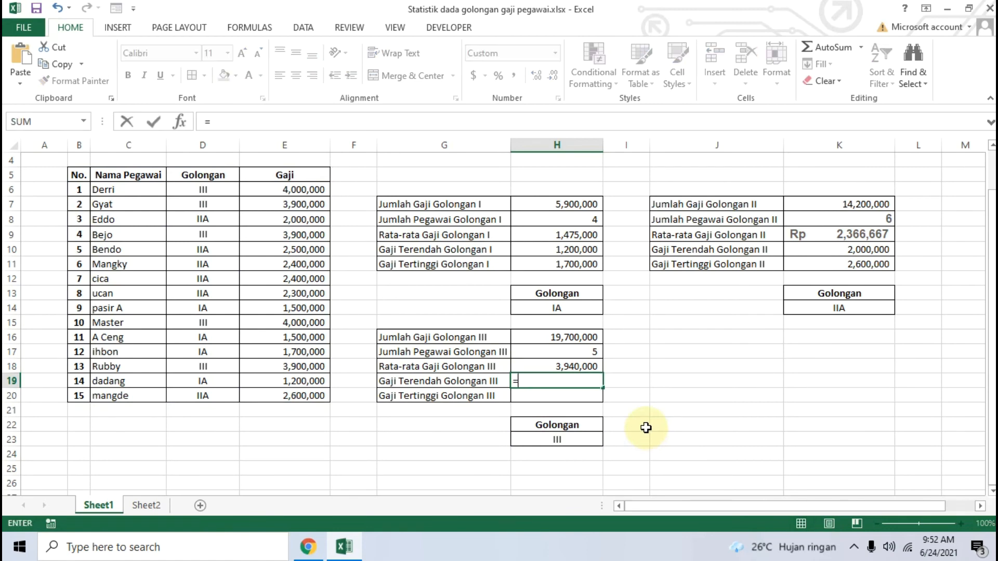
pyautogui.write('D')
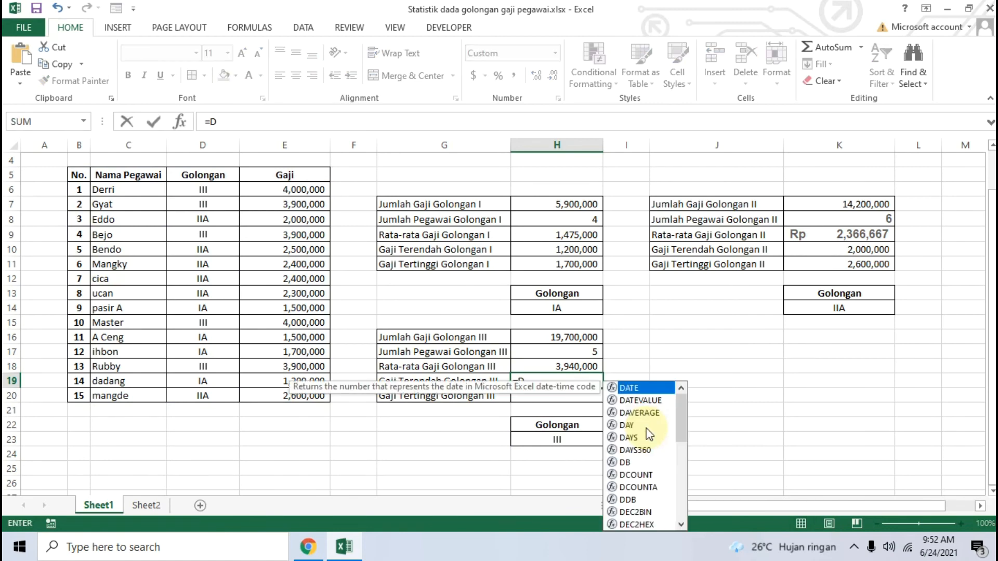
pyautogui.write('MUN')
pyautogui.press('BackSpace')
pyautogui.press('BackSpace')
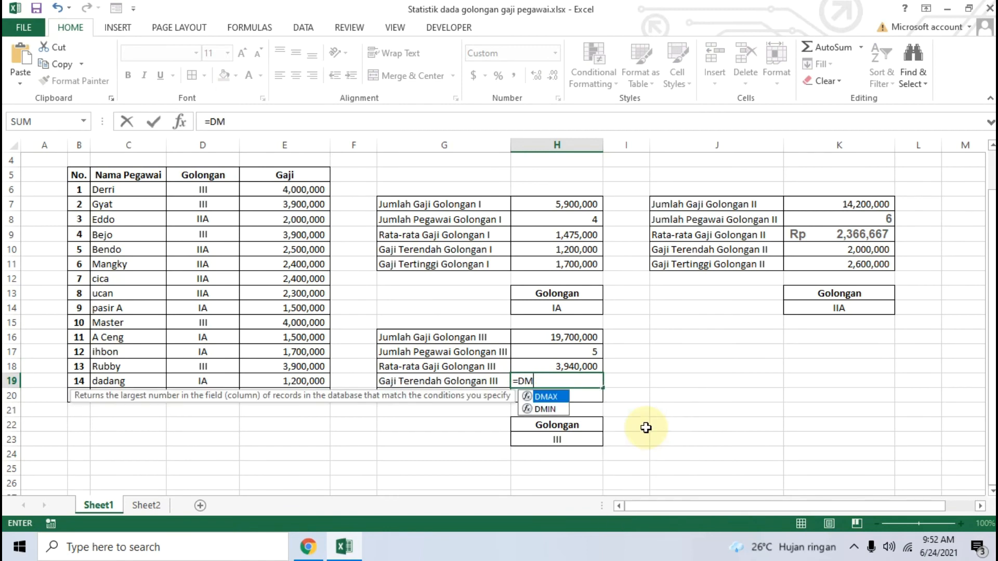
pyautogui.write('IN(')
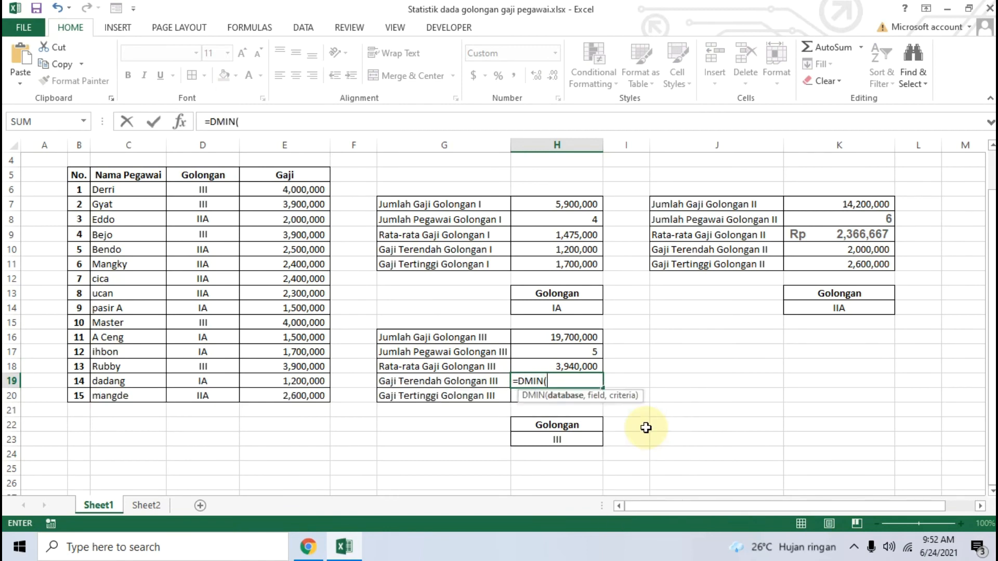
pyautogui.moveTo(78, 174); pyautogui.dragTo(298, 399)
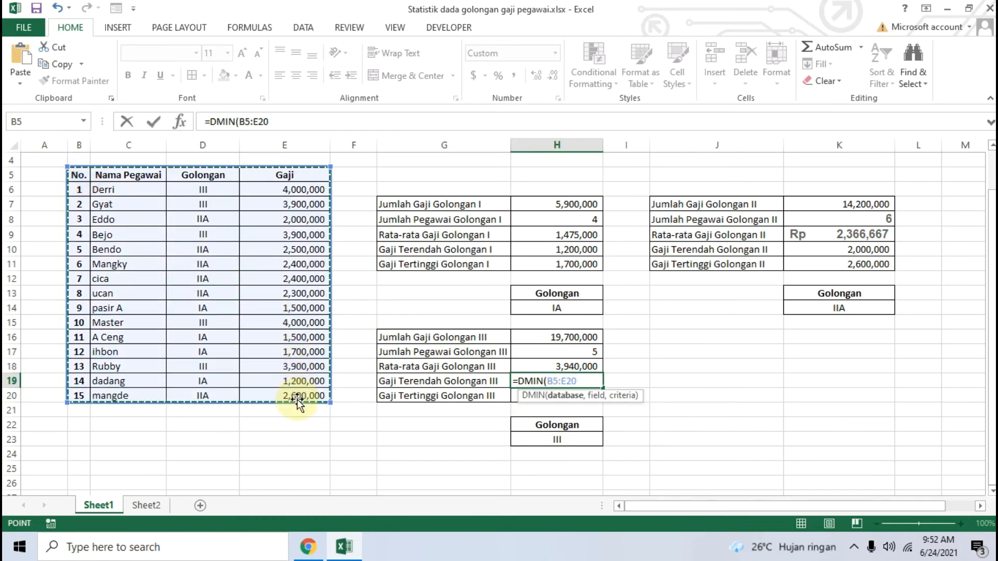
pyautogui.write(',')
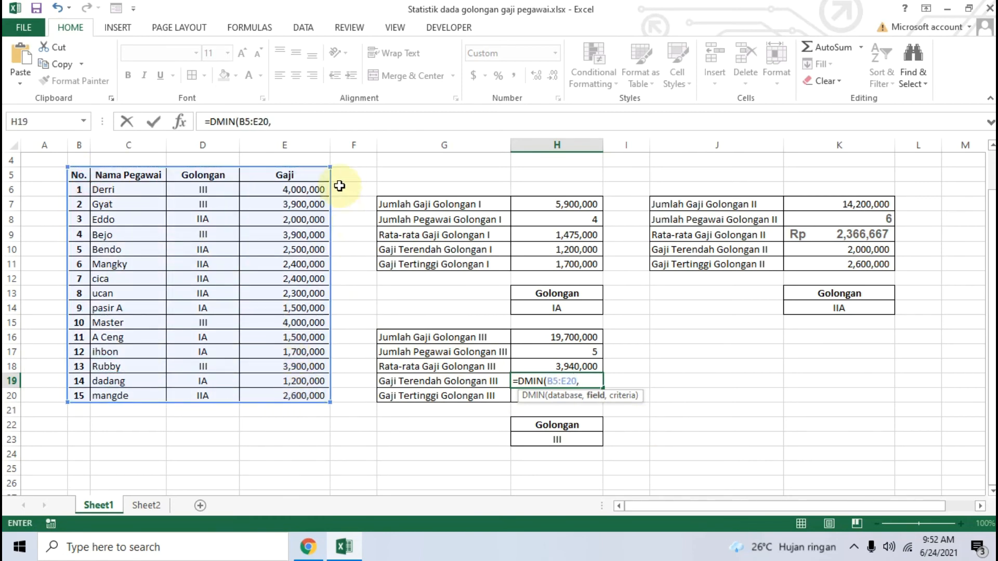
pyautogui.click(284, 176)
pyautogui.write(',')
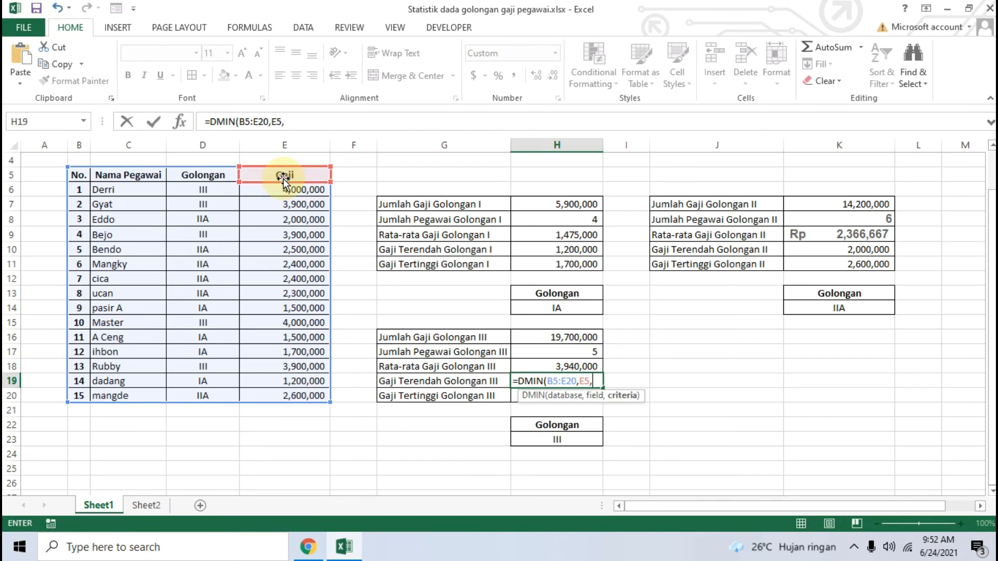
pyautogui.moveTo(547, 425); pyautogui.dragTo(551, 439)
pyautogui.press('Return')
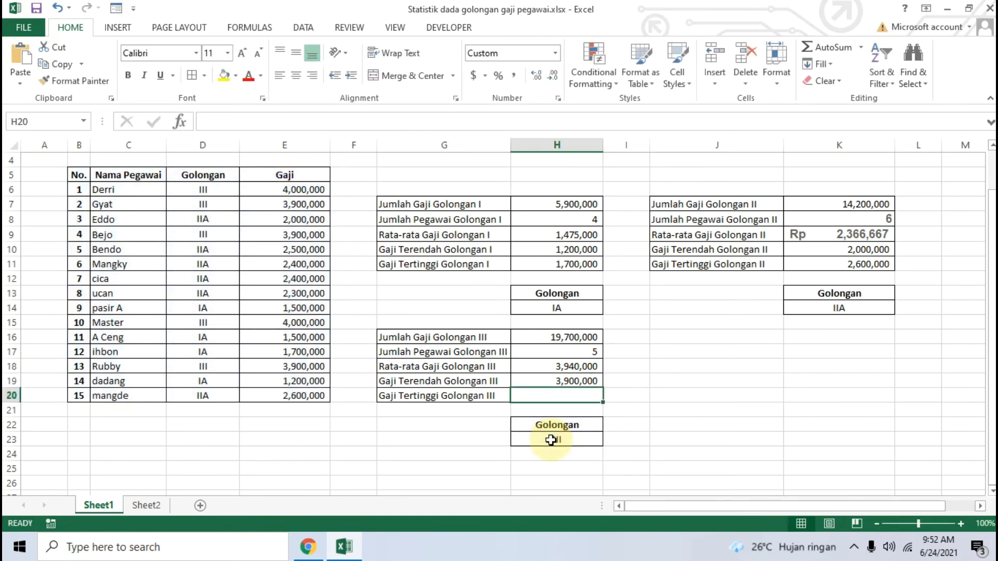
# Enter =DMAX(B5:E20,E5,H22:H23) in cell H20 for the highest Golongan III salary.
pyautogui.write('=DMAX(')
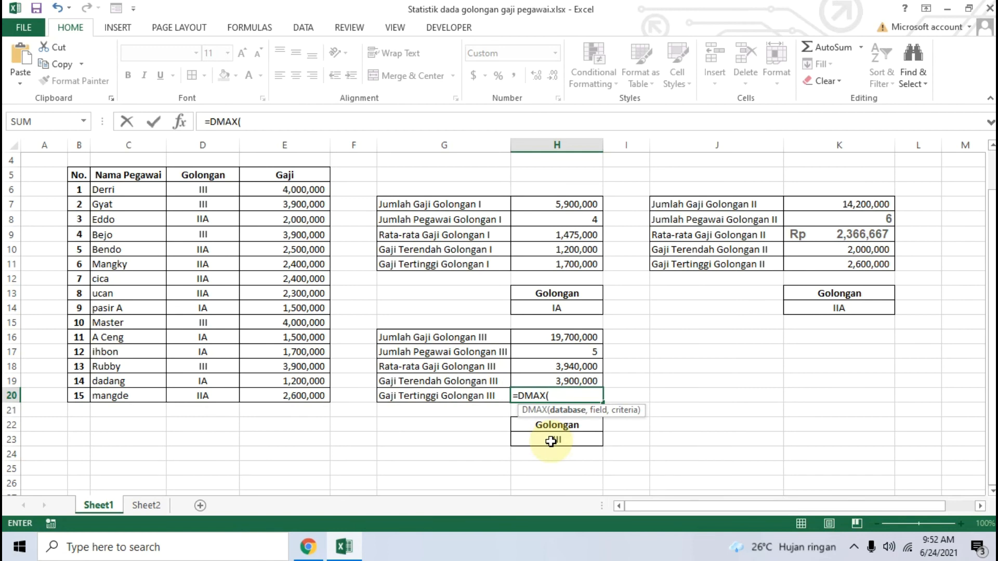
pyautogui.moveTo(78, 174); pyautogui.dragTo(303, 397)
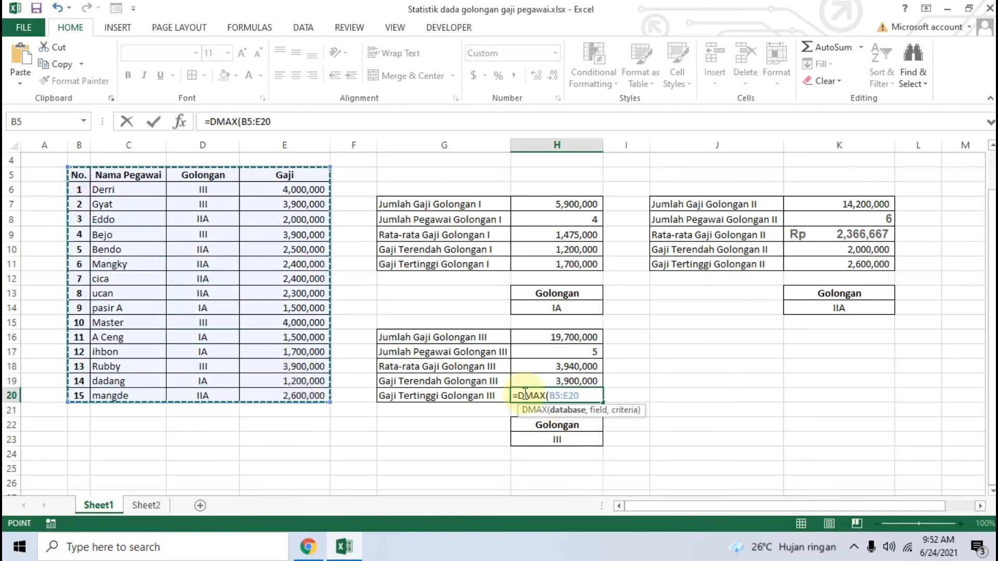
pyautogui.write(',')
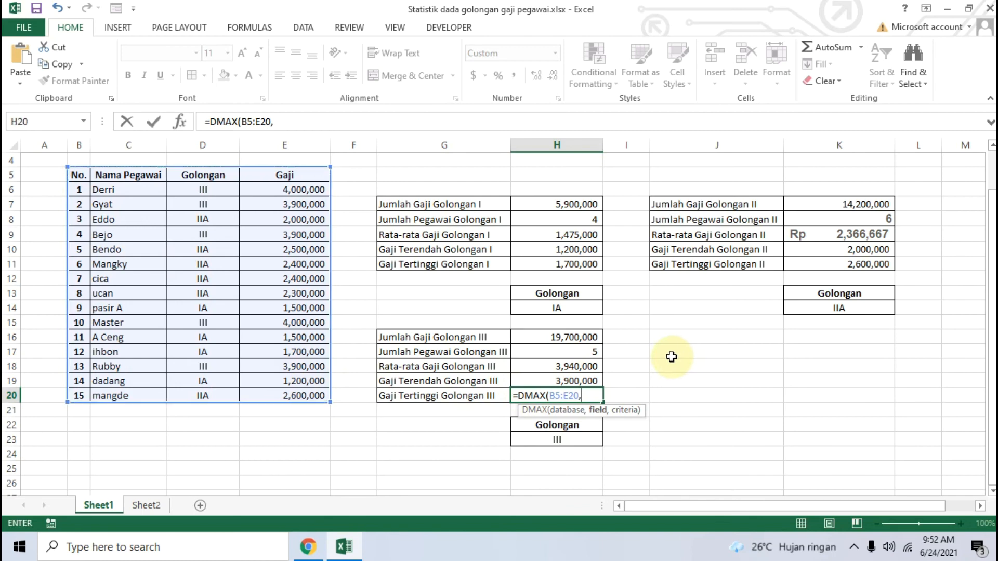
pyautogui.click(318, 173)
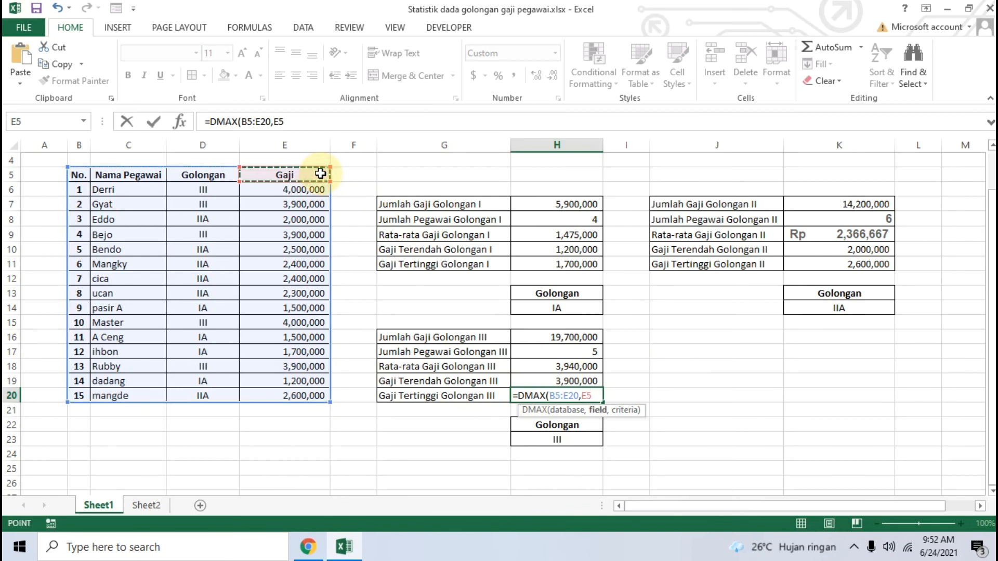
pyautogui.write(',')
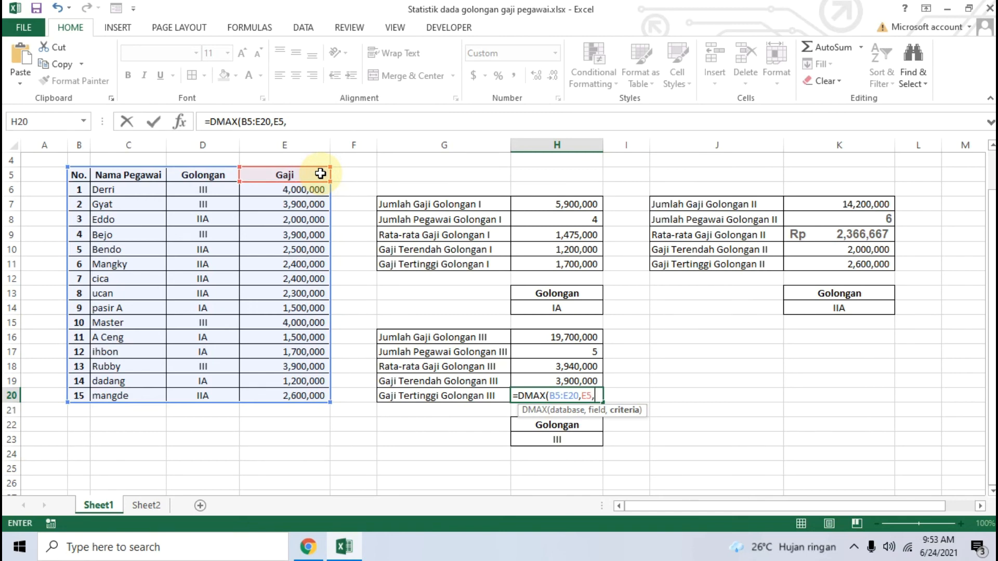
pyautogui.moveTo(566, 424); pyautogui.dragTo(566, 437)
pyautogui.write(')')
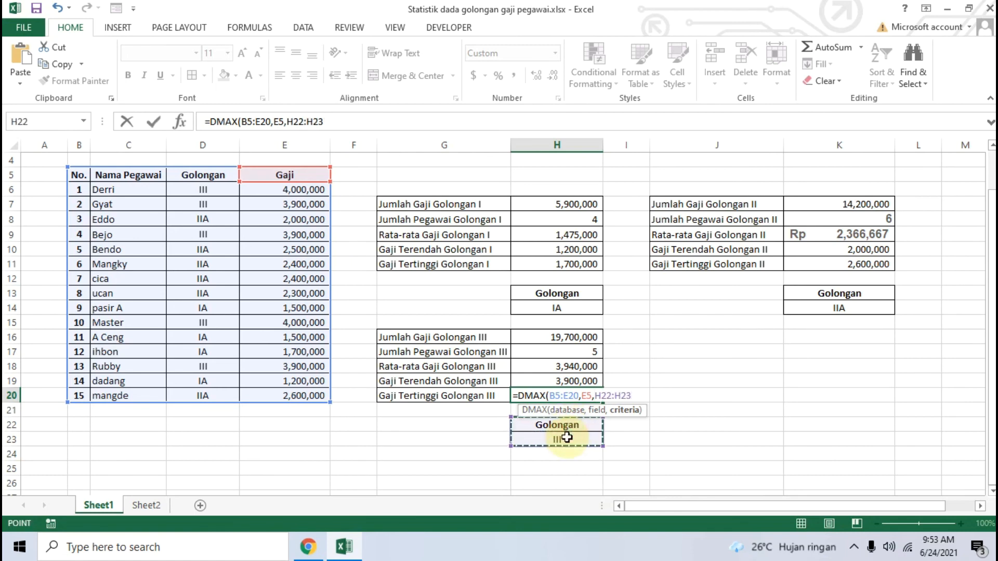
pyautogui.press('Return')
pyautogui.click(761, 298)
pyautogui.click(688, 370)
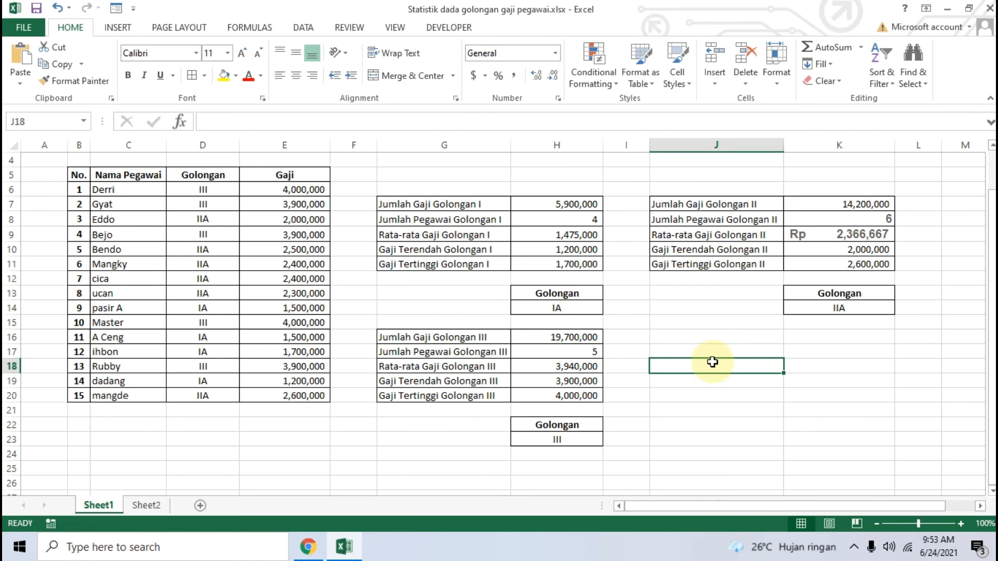
# Review the web tutorial in Chrome from the table setup through the grade formulas to the chart section, and minimize the Chrome and Excel windows.
pyautogui.click(307, 546)
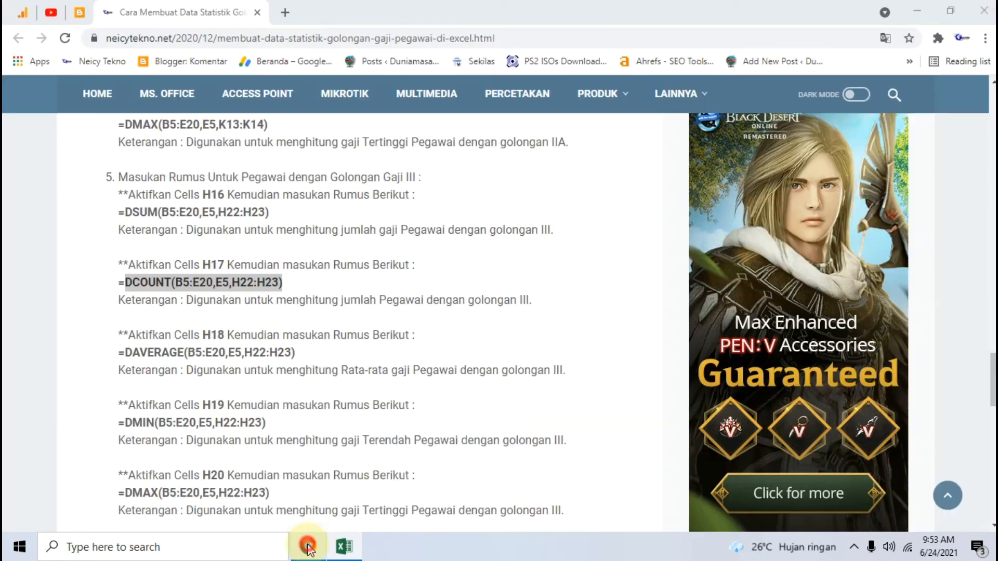
pyautogui.click(73, 227)
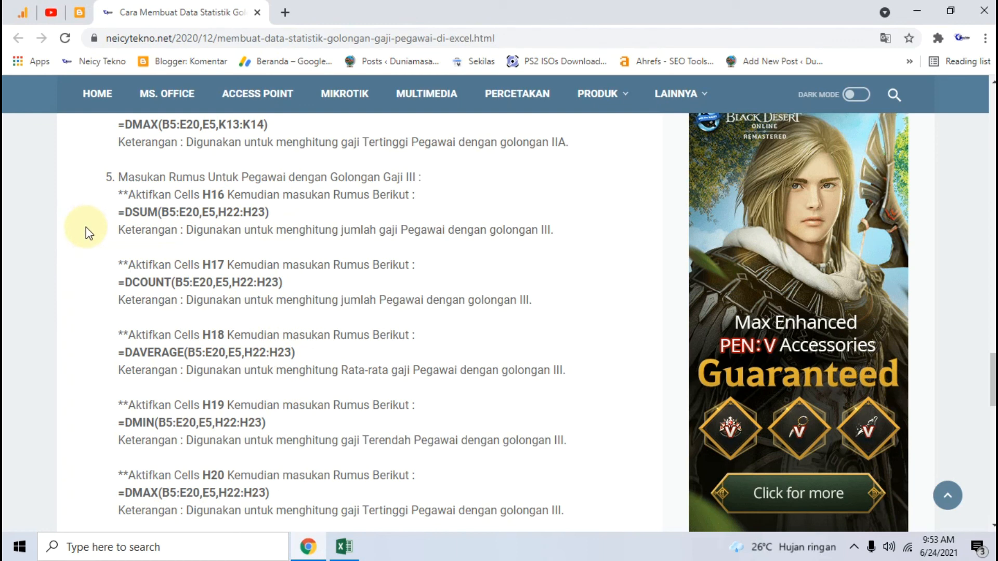
pyautogui.scroll(15, 222, 238)
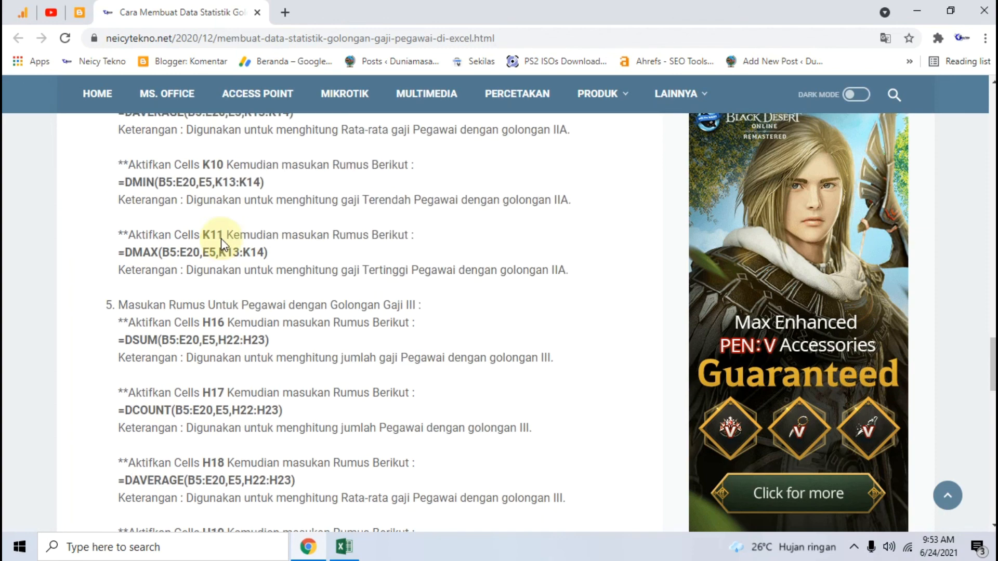
pyautogui.scroll(5, 223, 238)
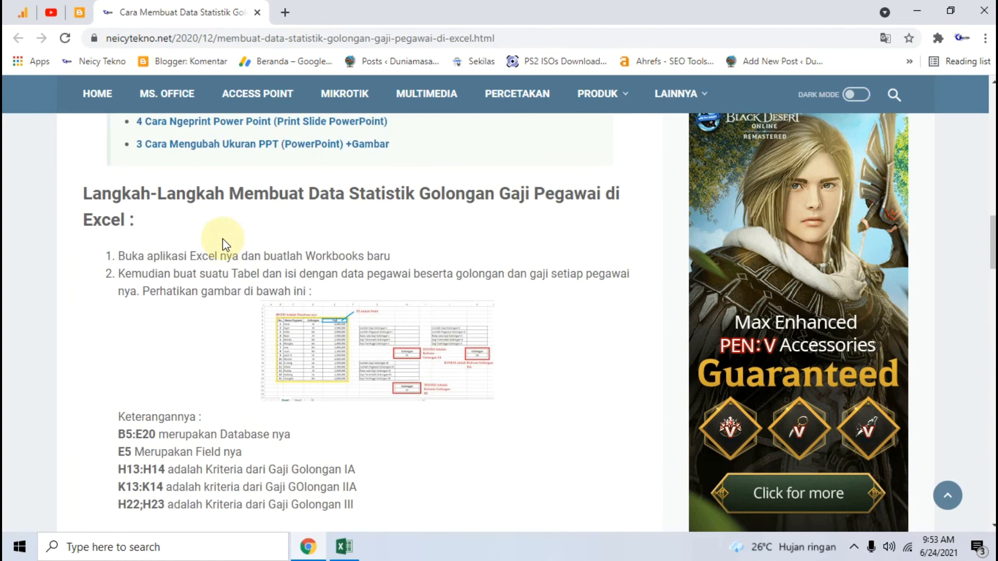
pyautogui.scroll(2, 222, 239)
pyautogui.scroll(5, 222, 238)
pyautogui.scroll(4, 222, 239)
pyautogui.scroll(-15, 224, 246)
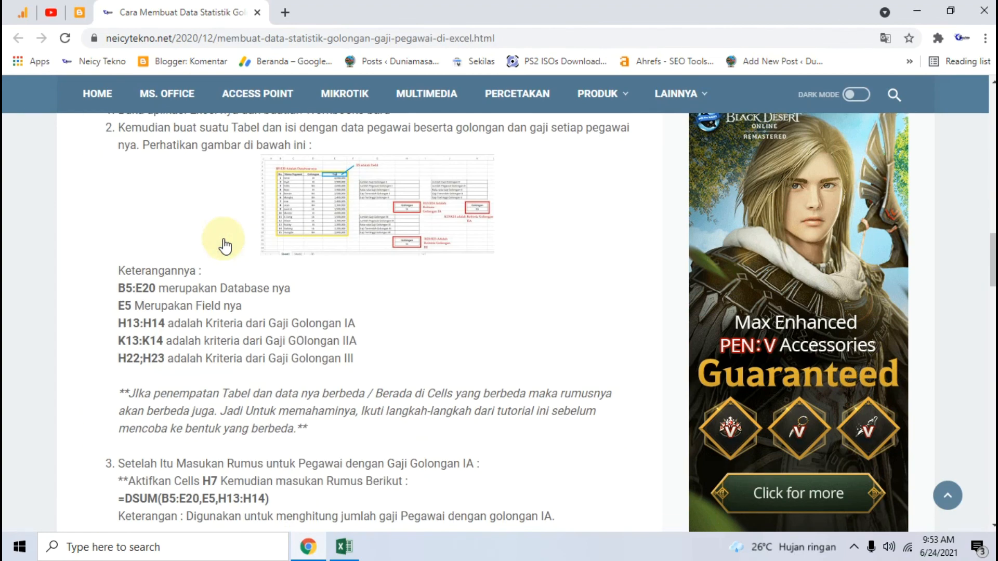
pyautogui.scroll(-5, 225, 245)
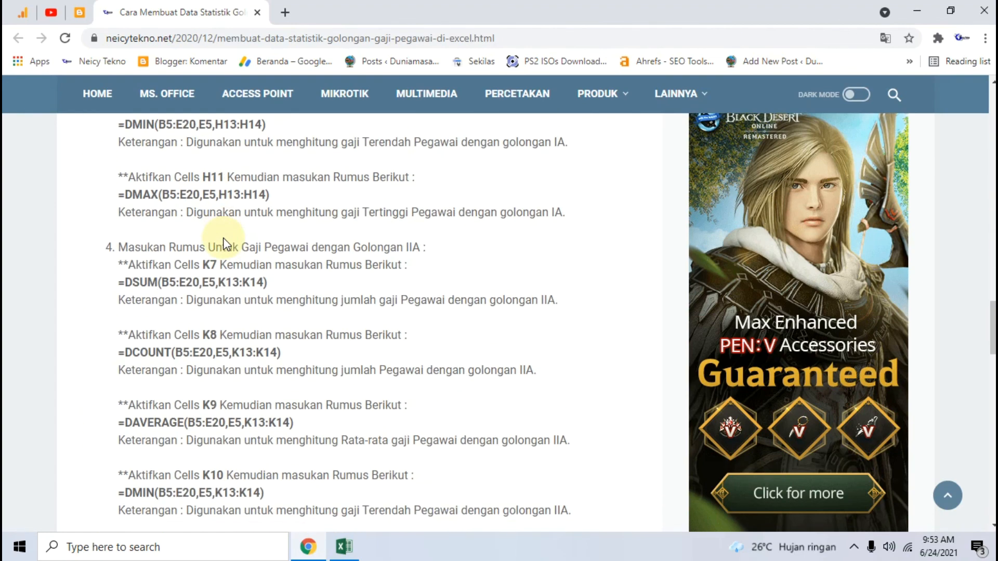
pyautogui.scroll(-20, 223, 244)
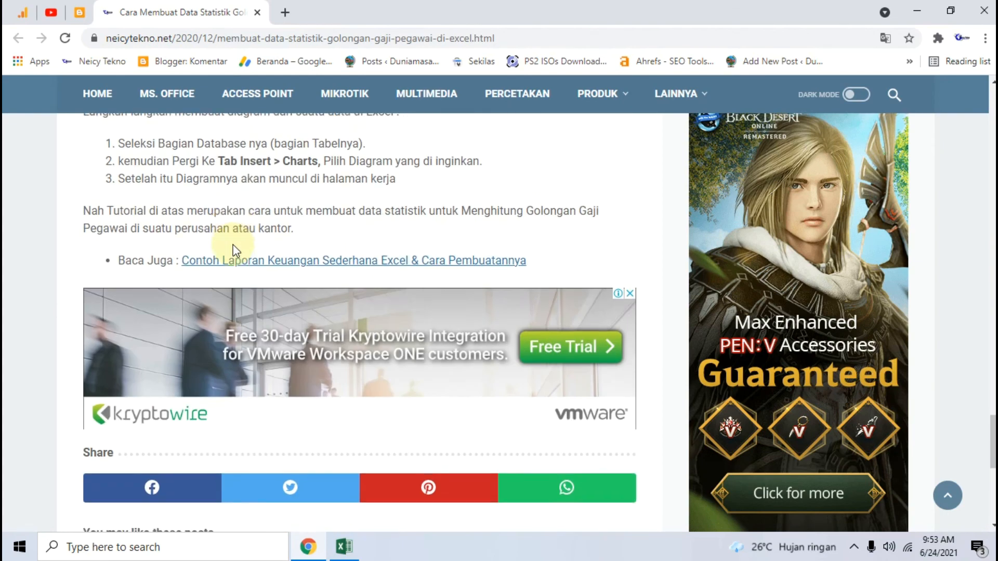
pyautogui.scroll(3, 227, 250)
pyautogui.scroll(1, 257, 206)
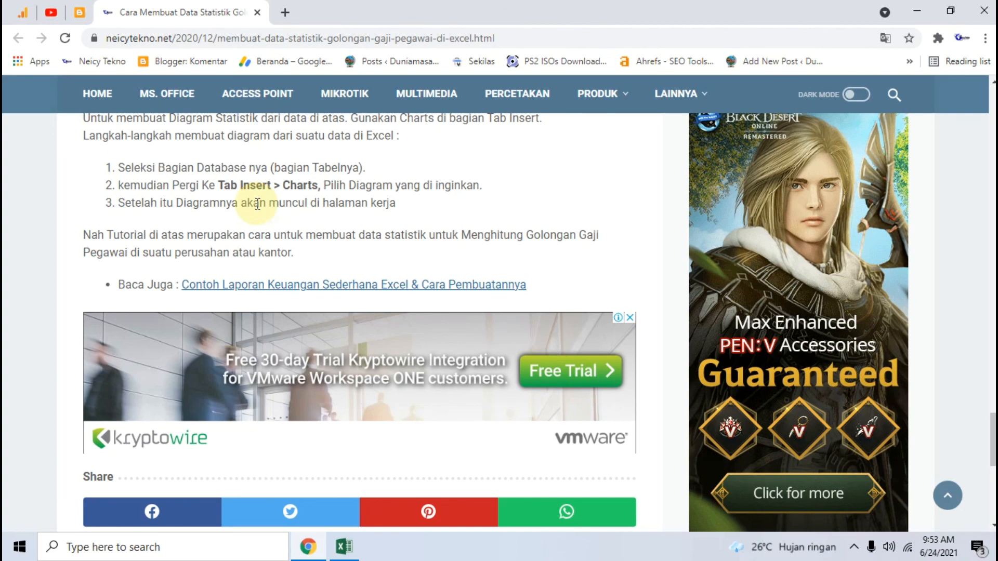
pyautogui.scroll(2, 457, 201)
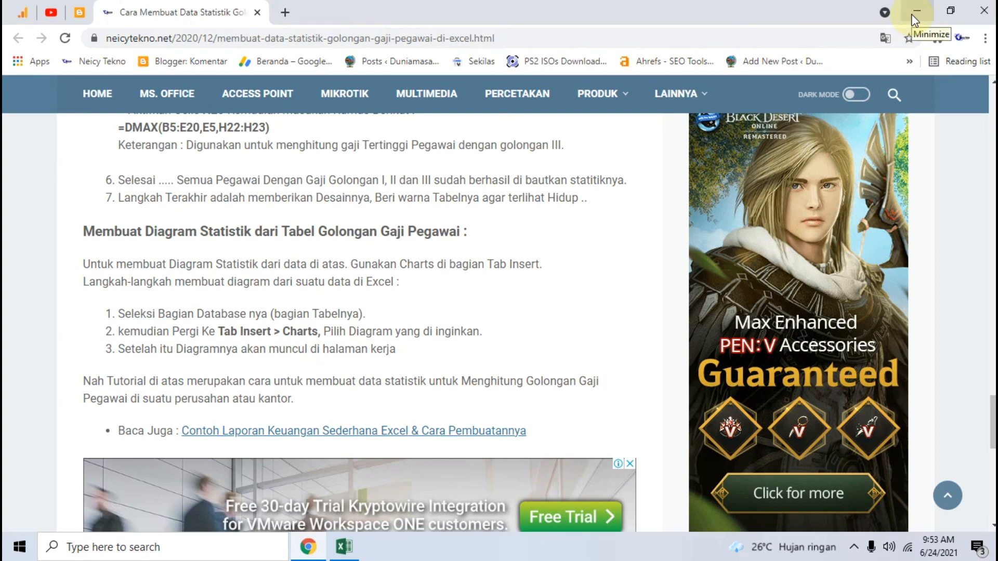
pyautogui.click(913, 12)
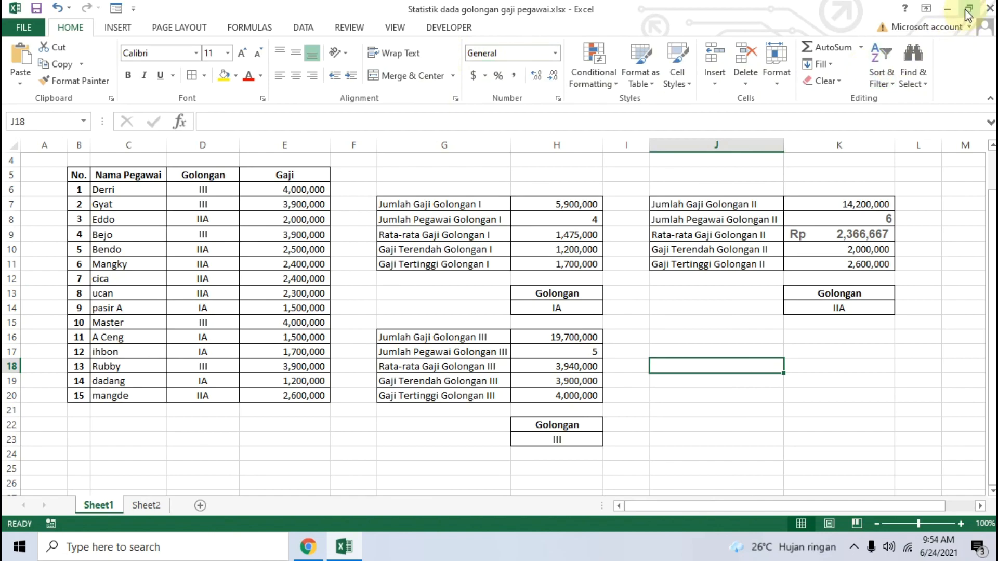
pyautogui.click(947, 9)
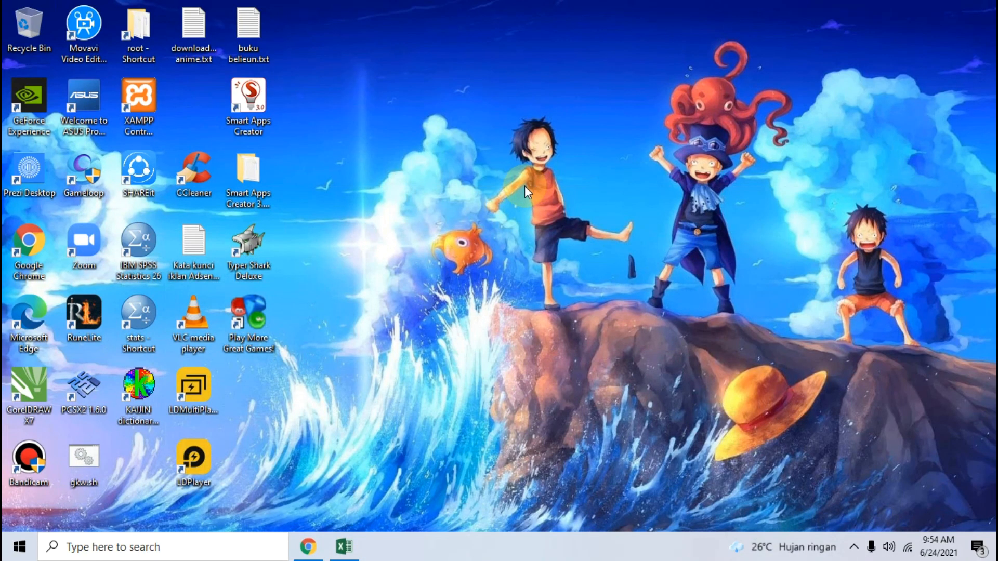